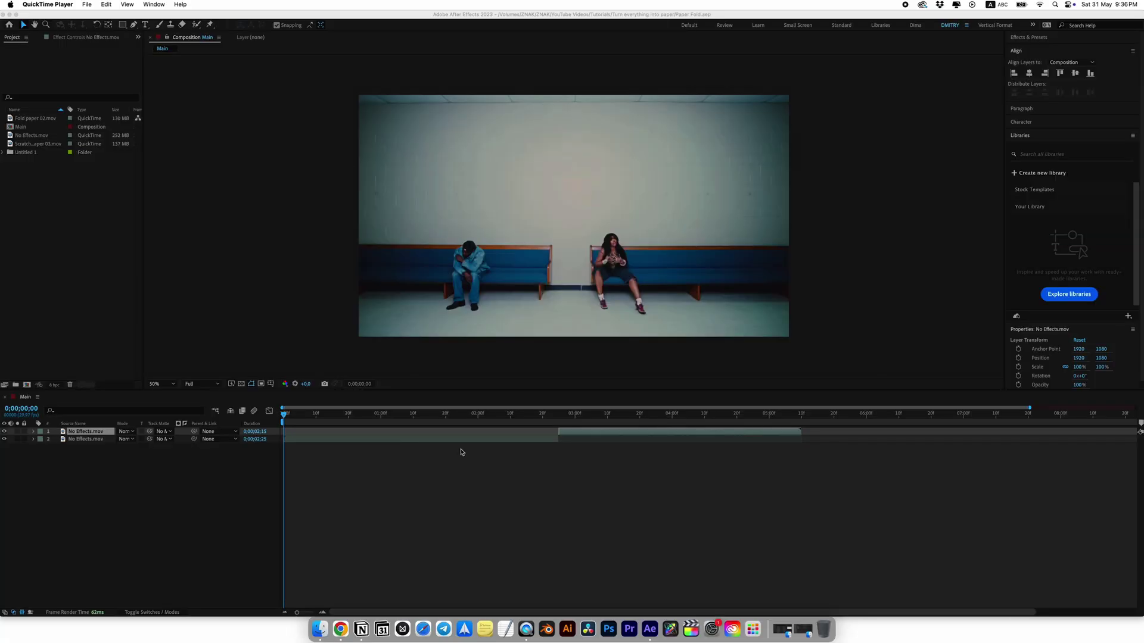
# Step: Split the lower bench clip layer one frame into the clip
pyautogui.moveTo(306, 417); pyautogui.dragTo(267, 432)
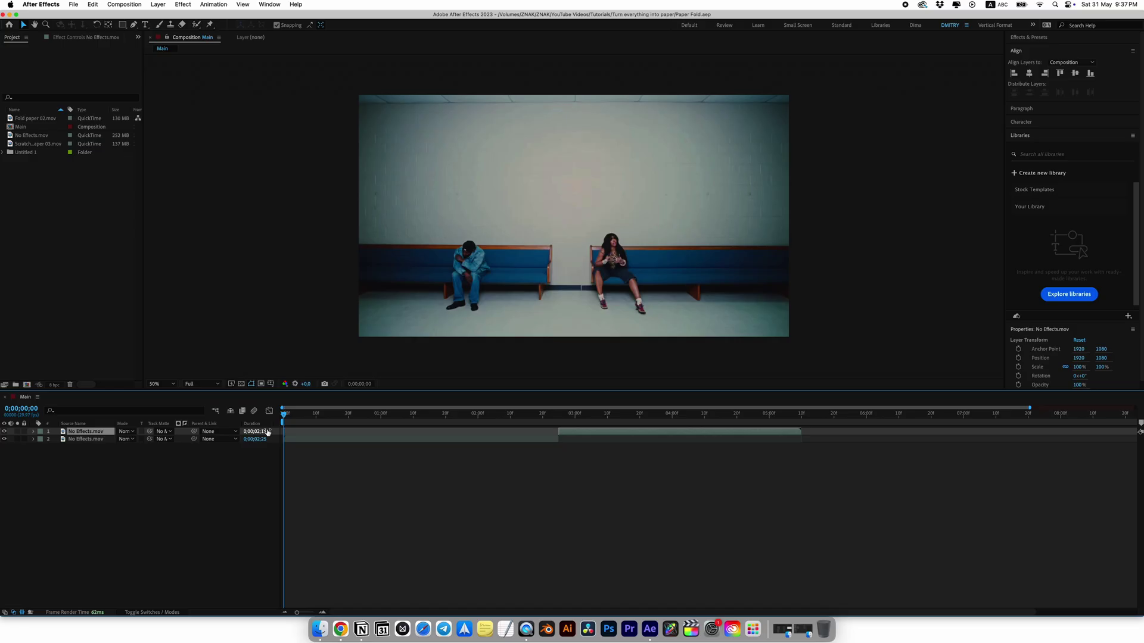
pyautogui.press('super+Right')
pyautogui.click(304, 442)
pyautogui.press('super+shift+d')
# Step: Freeze the one-frame No Effects.mov layer and stretch it into a short still hold
pyautogui.moveTo(288, 415); pyautogui.dragTo(284, 417)
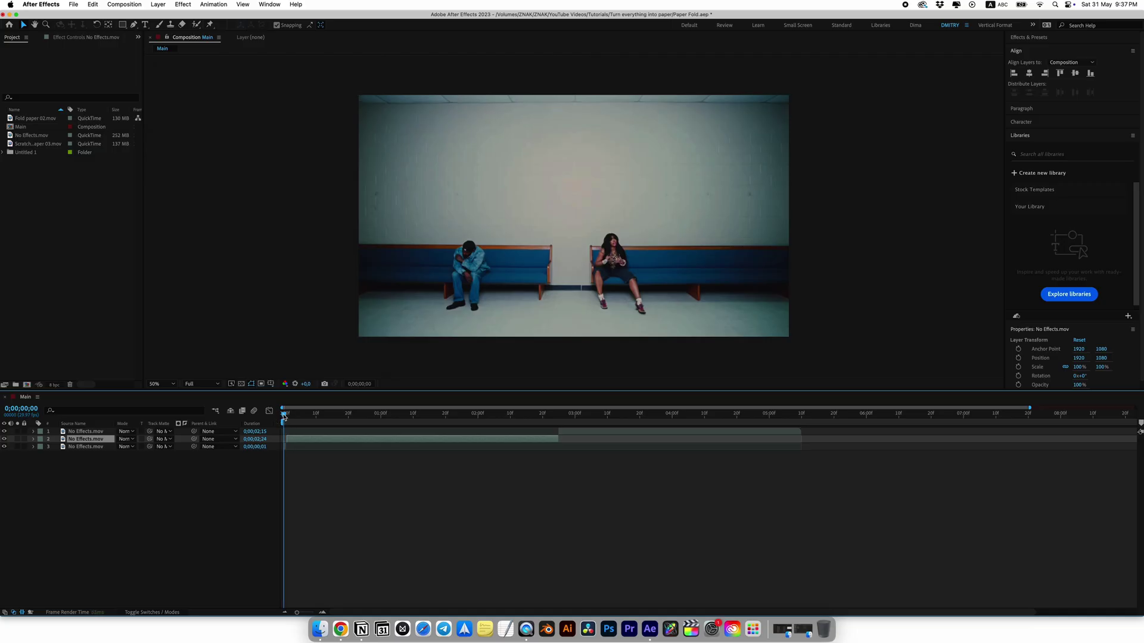
pyautogui.scroll(5, 290, 463)
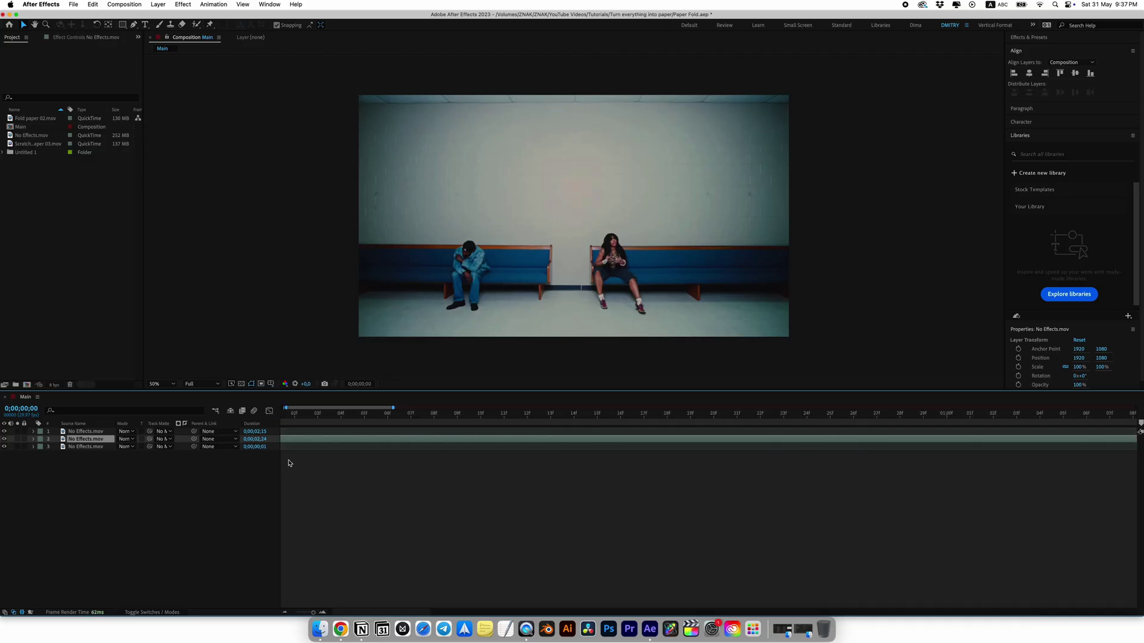
pyautogui.moveTo(364, 612); pyautogui.dragTo(328, 610)
pyautogui.click(296, 448)
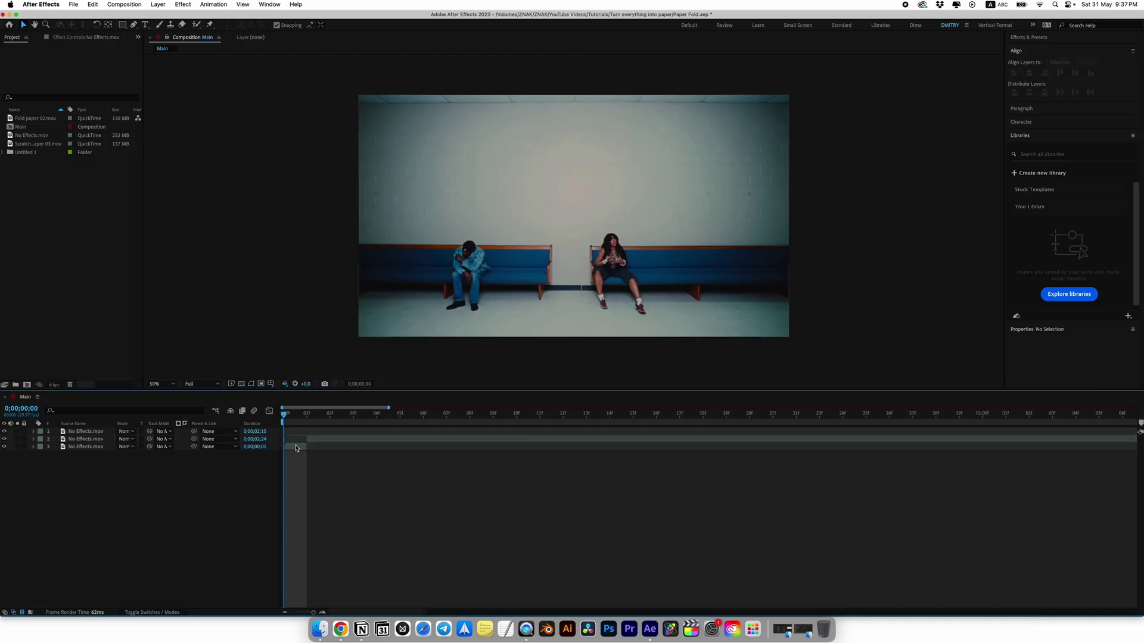
pyautogui.rightClick(83, 448)
pyautogui.moveTo(110, 381)
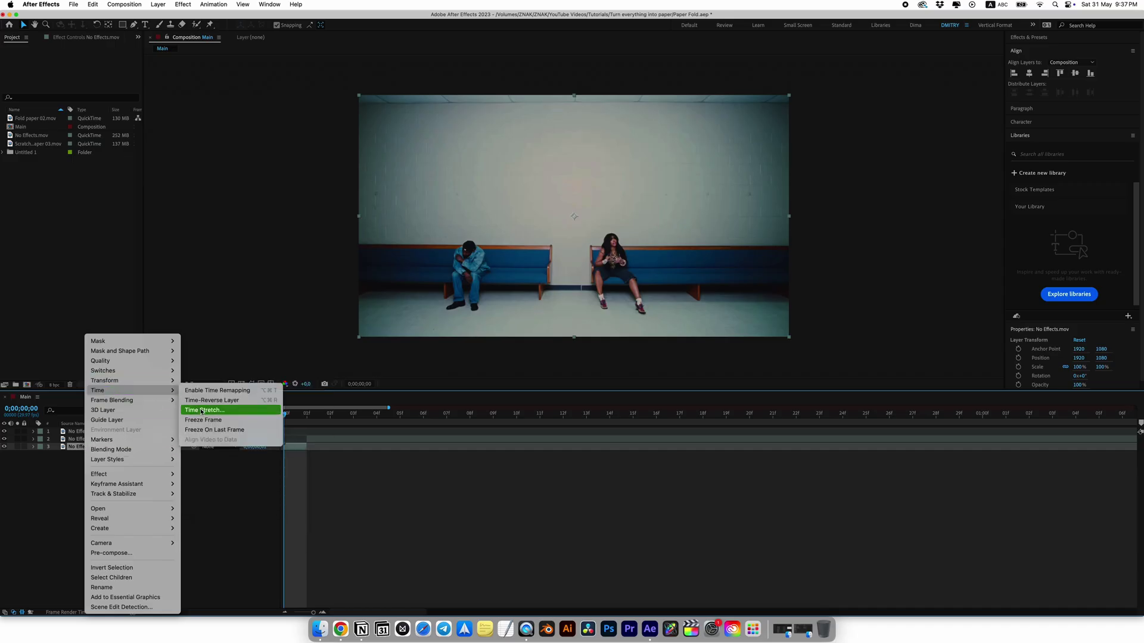
pyautogui.click(221, 417)
pyautogui.scroll(-5, 320, 455)
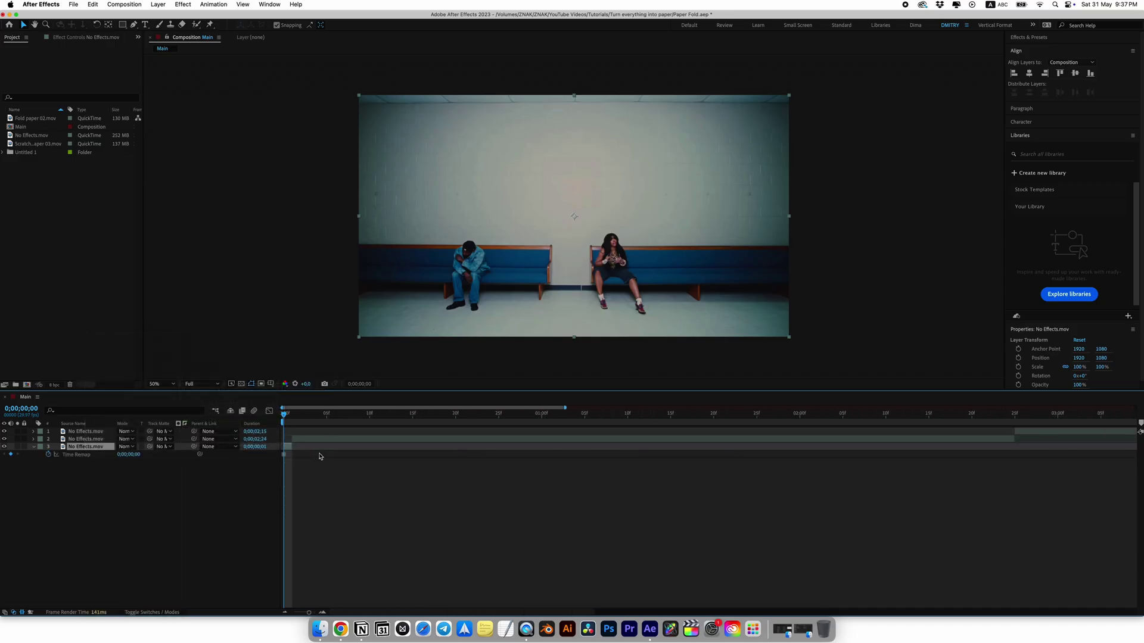
pyautogui.scroll(-2, 306, 429)
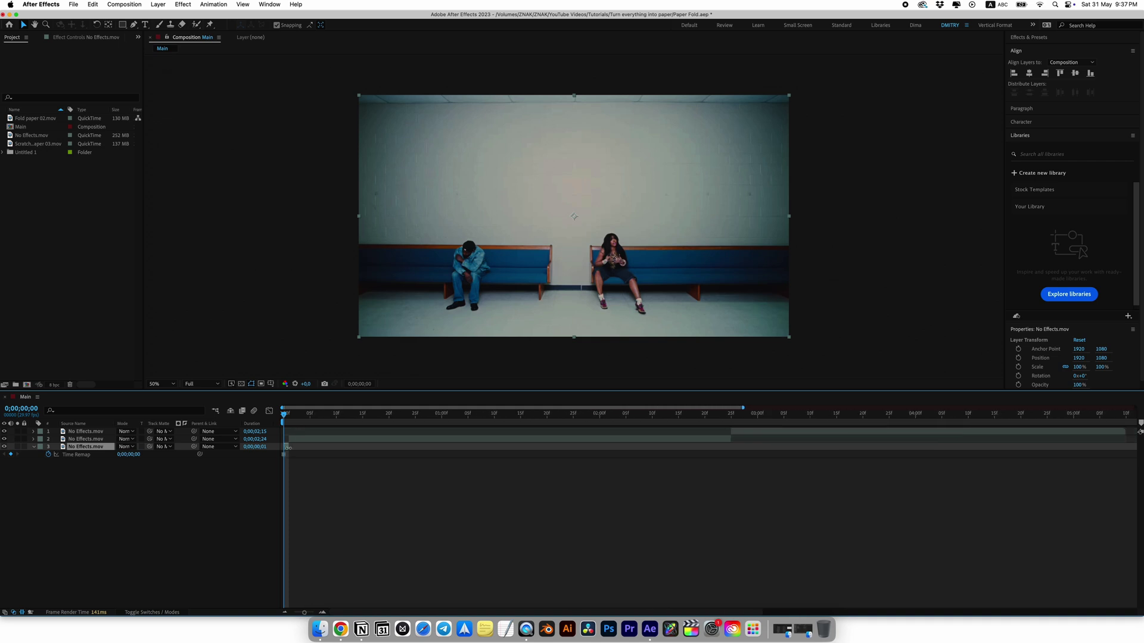
pyautogui.moveTo(289, 447); pyautogui.dragTo(389, 447)
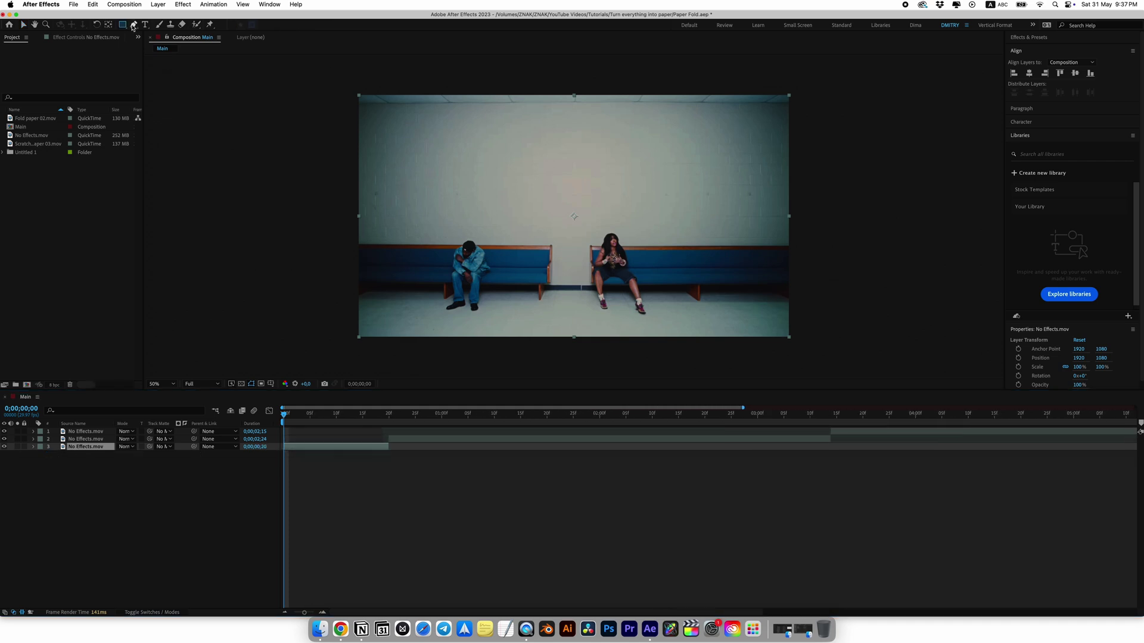
pyautogui.press('g')
# Step: Draw a closed mask around the benches, its top edge bumping up over the woman's head
pyautogui.click(350, 243)
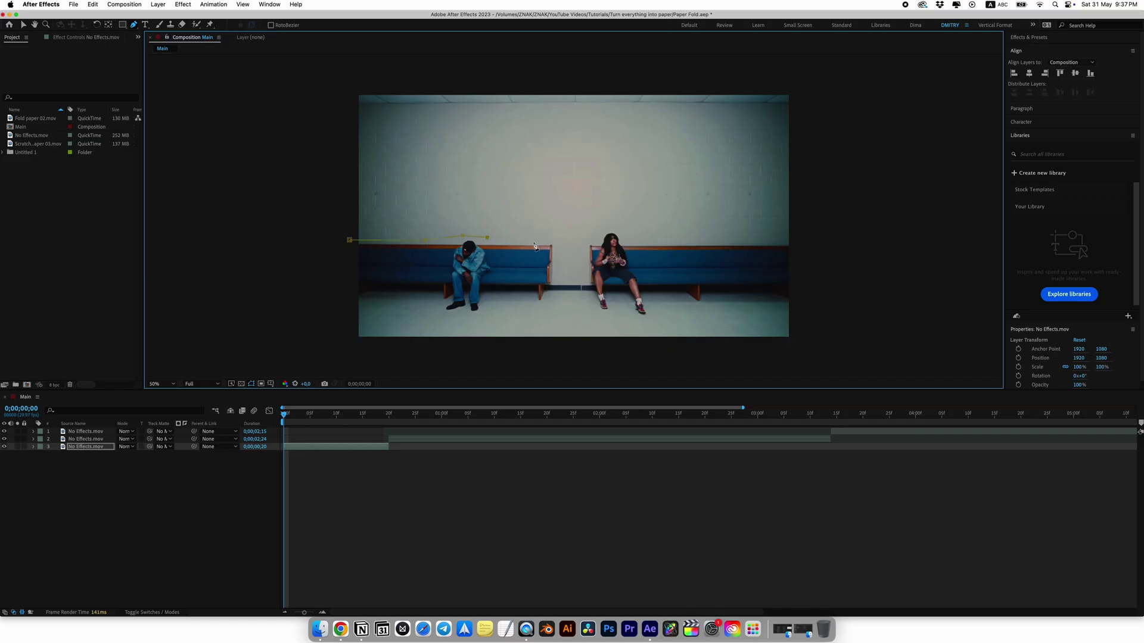
pyautogui.click(605, 227)
pyautogui.click(624, 227)
pyautogui.click(637, 240)
pyautogui.click(798, 241)
pyautogui.click(812, 350)
pyautogui.click(338, 350)
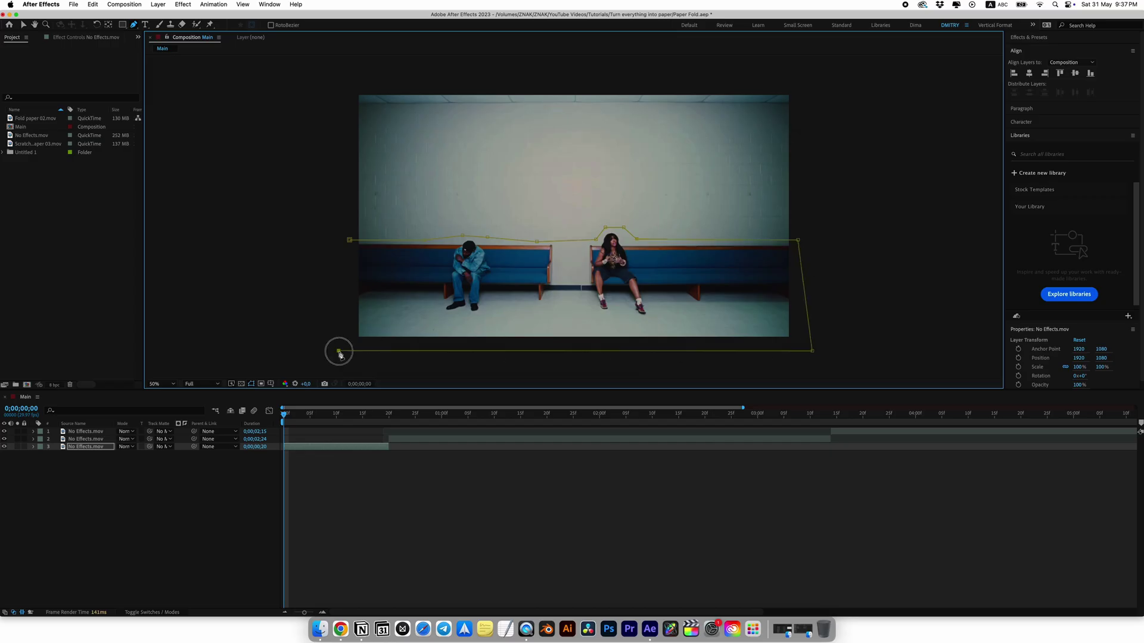
pyautogui.click(349, 240)
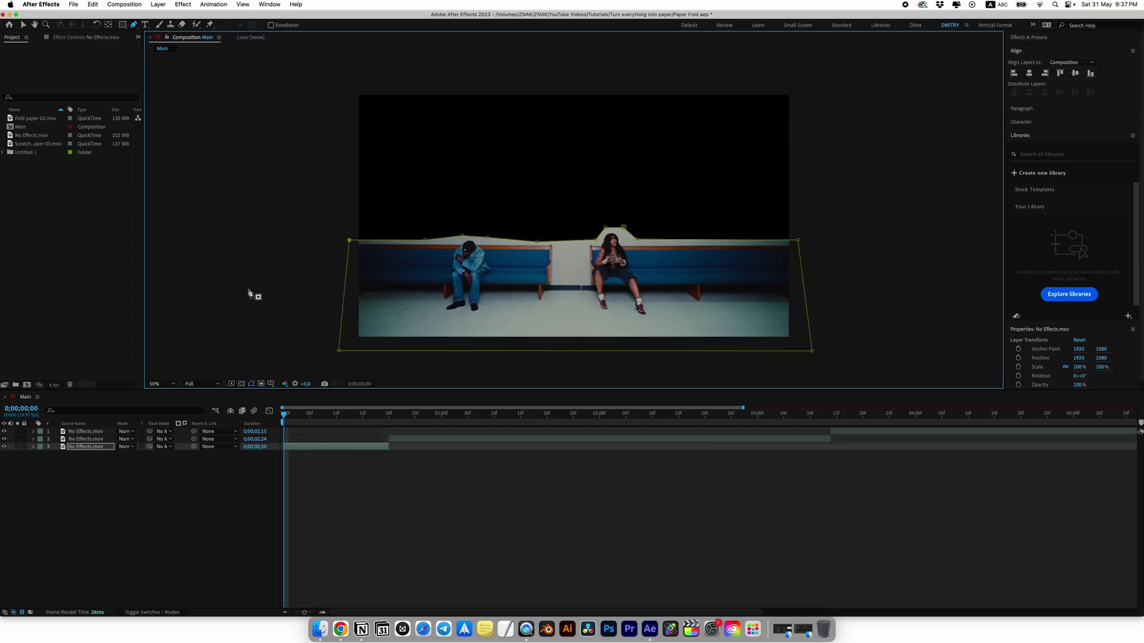
# Step: Deselect the layer and scrub through time to check the masked freeze frame
pyautogui.press('v')
pyautogui.click(381, 490)
pyautogui.click(587, 298)
pyautogui.click(442, 365)
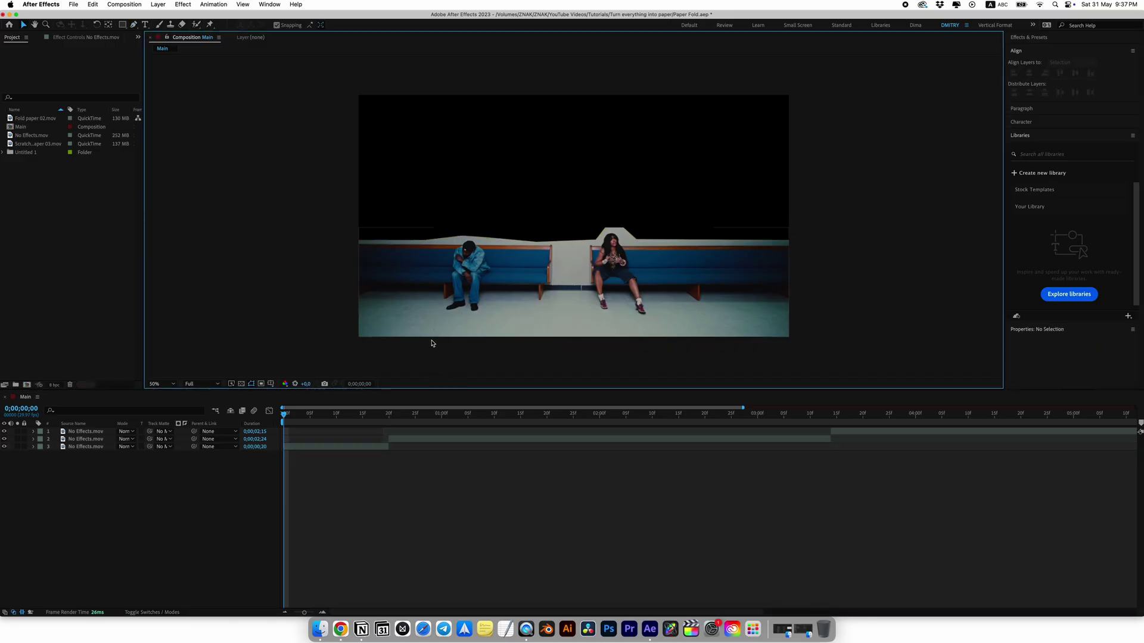
pyautogui.moveTo(291, 415)
pyautogui.mouseDown()
pyautogui.moveTo(391, 416)
pyautogui.moveTo(283, 420)
pyautogui.mouseUp()
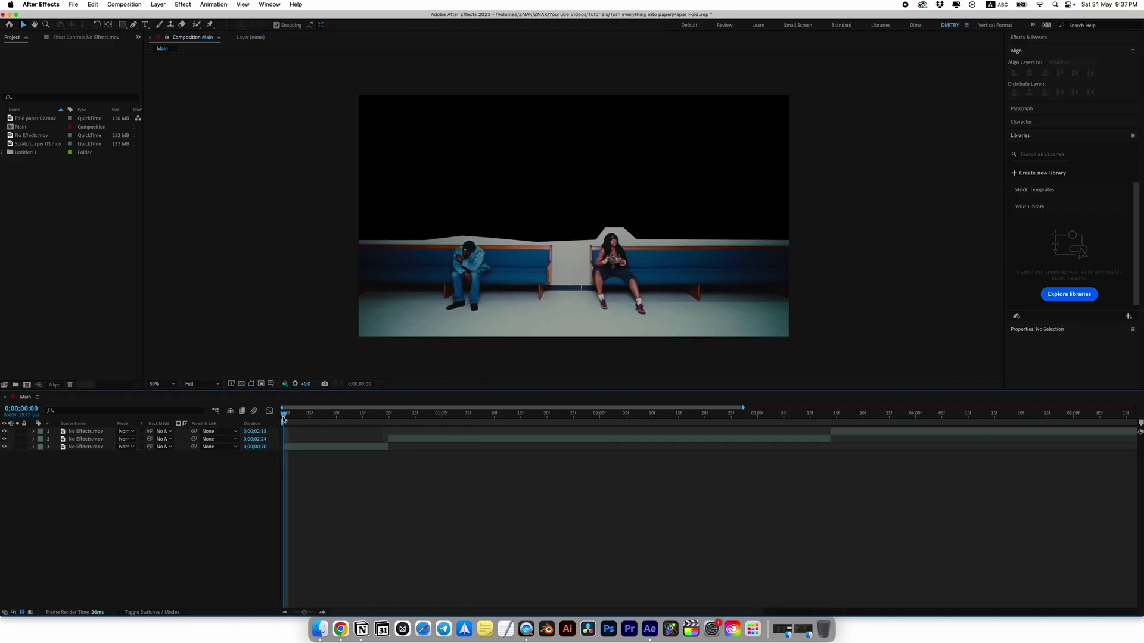
# Step: Duplicate the masked layer and give the copy Simple Choker with Choke Matte -58
pyautogui.click(87, 447)
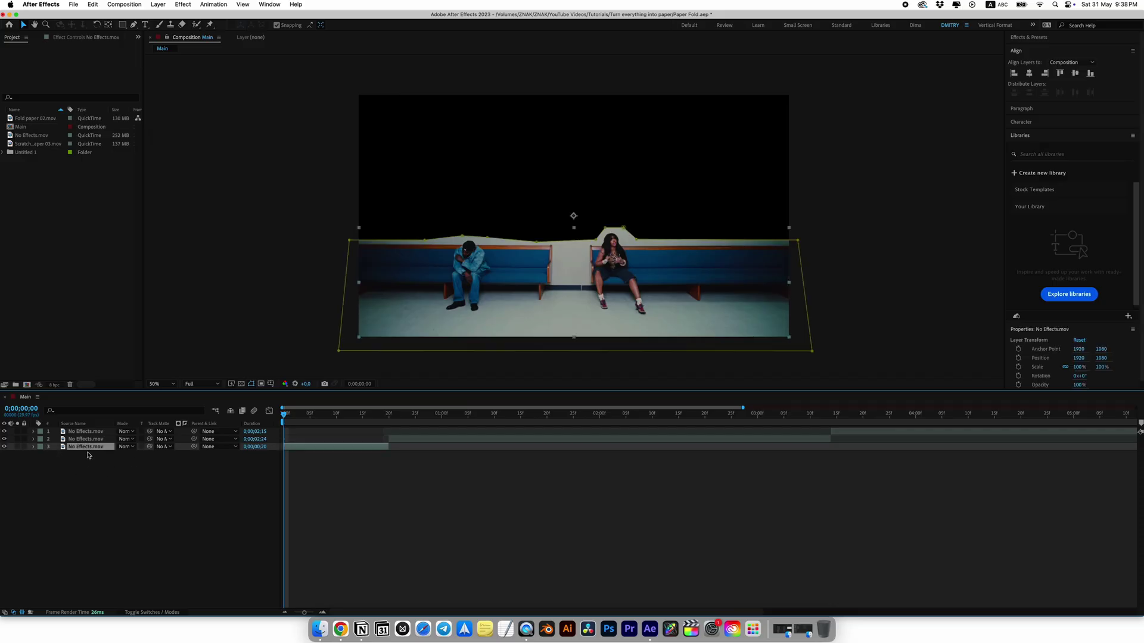
pyautogui.press('super+d')
pyautogui.click(91, 457)
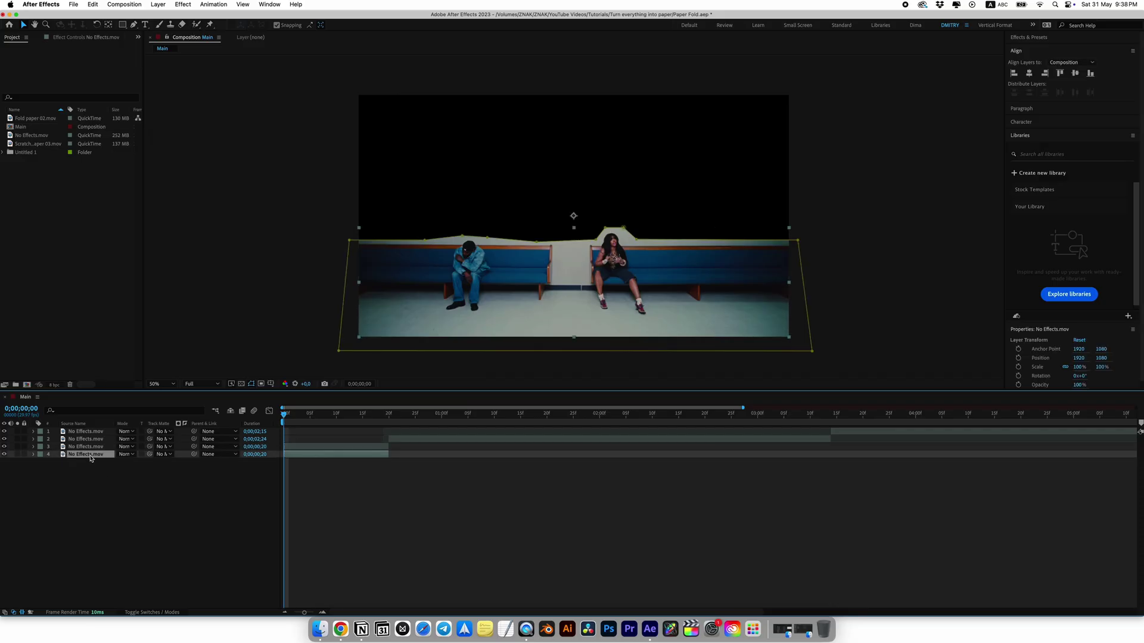
pyautogui.hotkey('ctrl', 'space')
pyautogui.write('simple')
pyautogui.press('Return')
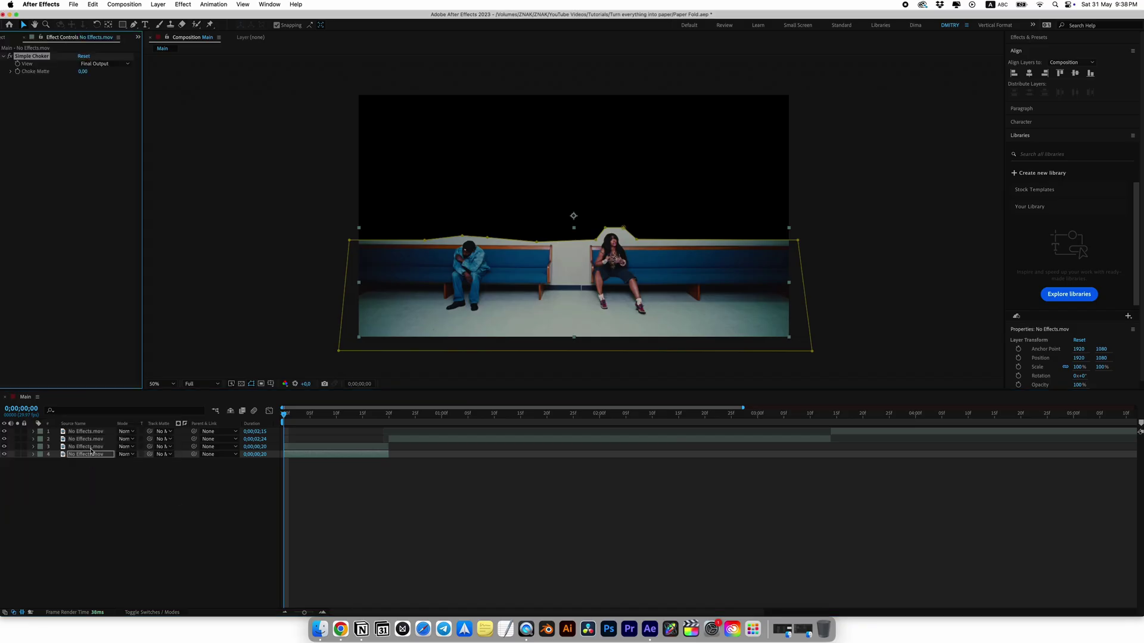
pyautogui.click(83, 72)
pyautogui.write('-58')
pyautogui.press('Return')
# Step: Add a pure white Fill effect to the duplicate layer
pyautogui.hotkey('ctrl', 'space')
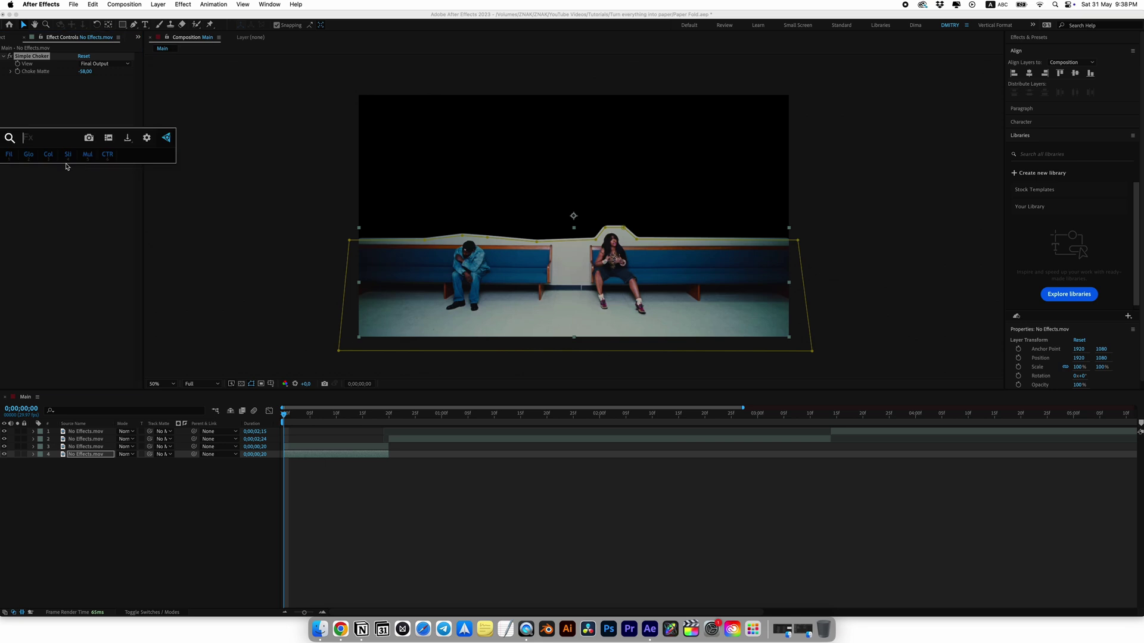
pyautogui.write('fil')
pyautogui.click(66, 164)
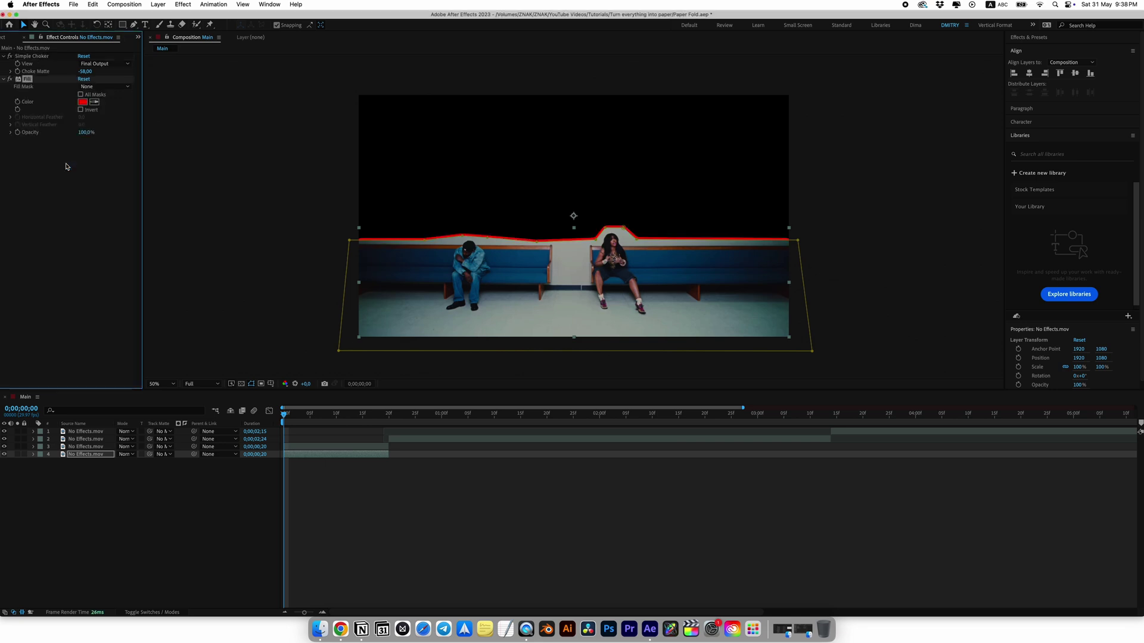
pyautogui.click(83, 102)
pyautogui.moveTo(127, 283); pyautogui.dragTo(13, 174)
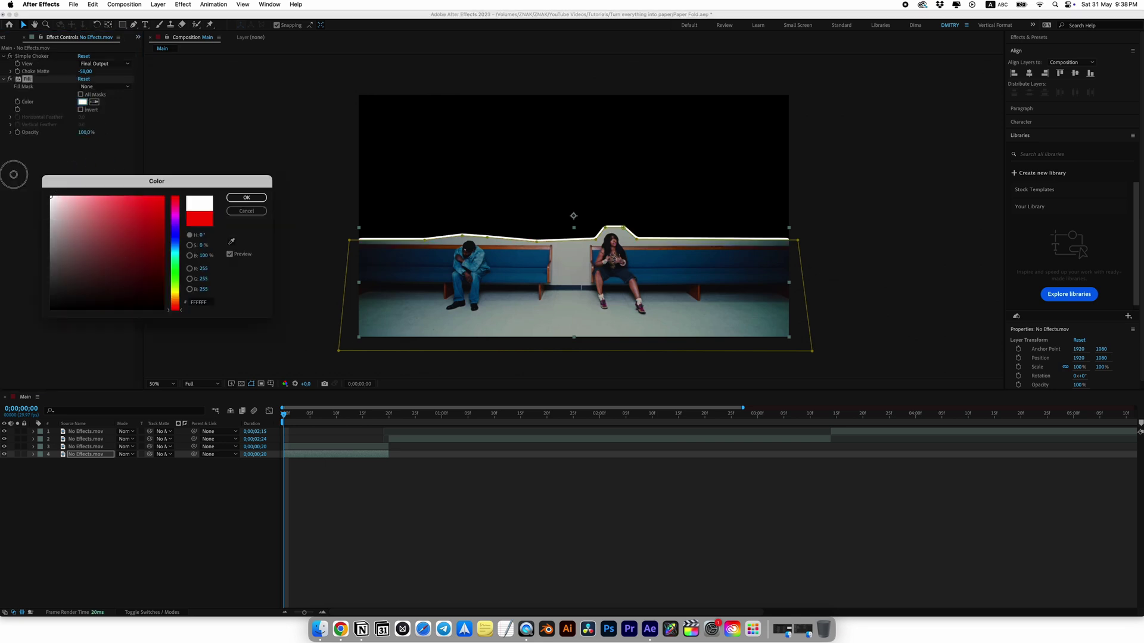
pyautogui.click(250, 200)
# Step: Add Roughen Edges to the duplicate with Border 24, Edge Sharpness 7 and Scale 54
pyautogui.hotkey('ctrl', 'space')
pyautogui.write('rou')
pyautogui.click(101, 255)
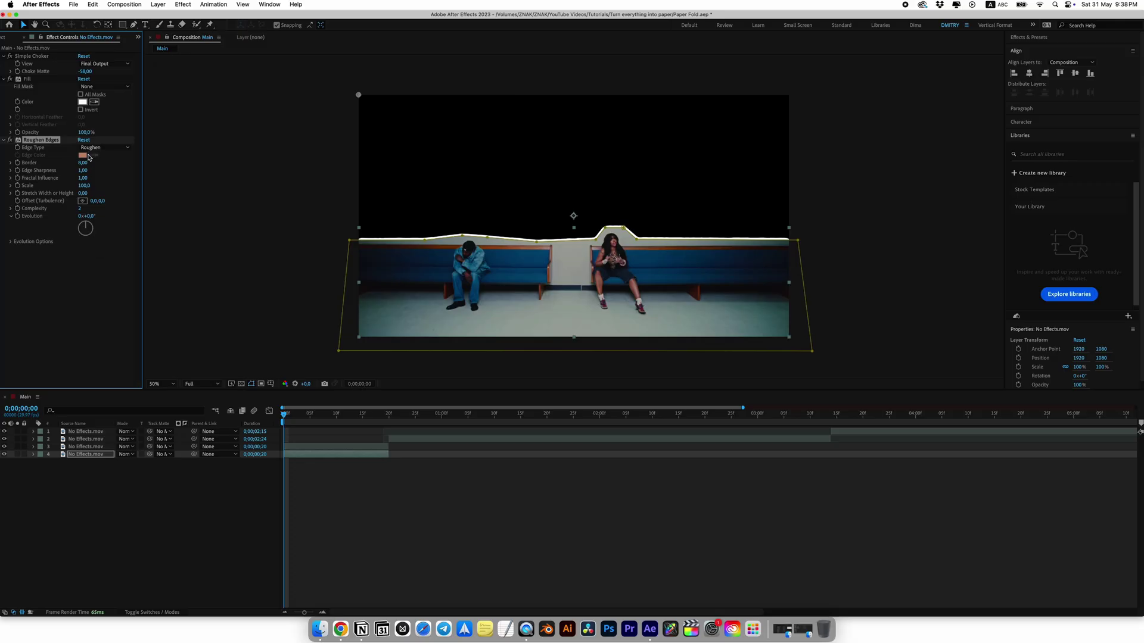
pyautogui.click(85, 165)
pyautogui.write('24')
pyautogui.press('Return')
pyautogui.click(82, 171)
pyautogui.write('7')
pyautogui.press('Return')
pyautogui.click(85, 186)
pyautogui.write('54')
pyautogui.press('Return')
# Step: Copy the Roughen Edges effect onto the original masked layer
pyautogui.click(42, 144)
pyautogui.click(303, 448)
pyautogui.press('super+v')
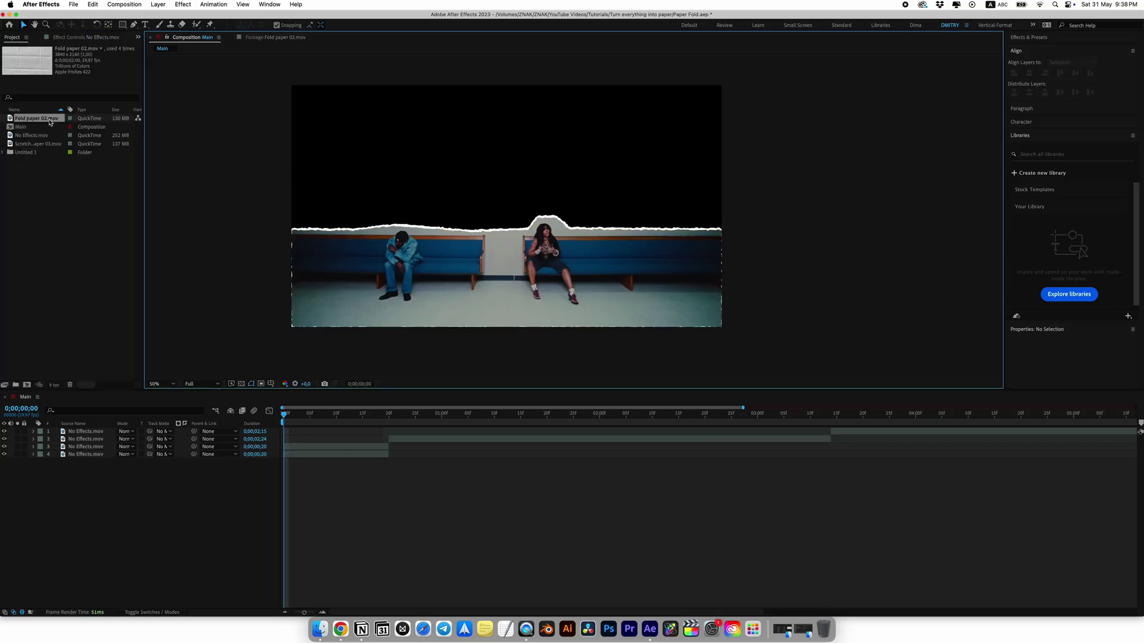
# Step: Add Fold paper 02.mov, and place a masked-bench duplicate named MASK above it with a red label
pyautogui.moveTo(50, 123); pyautogui.dragTo(354, 451)
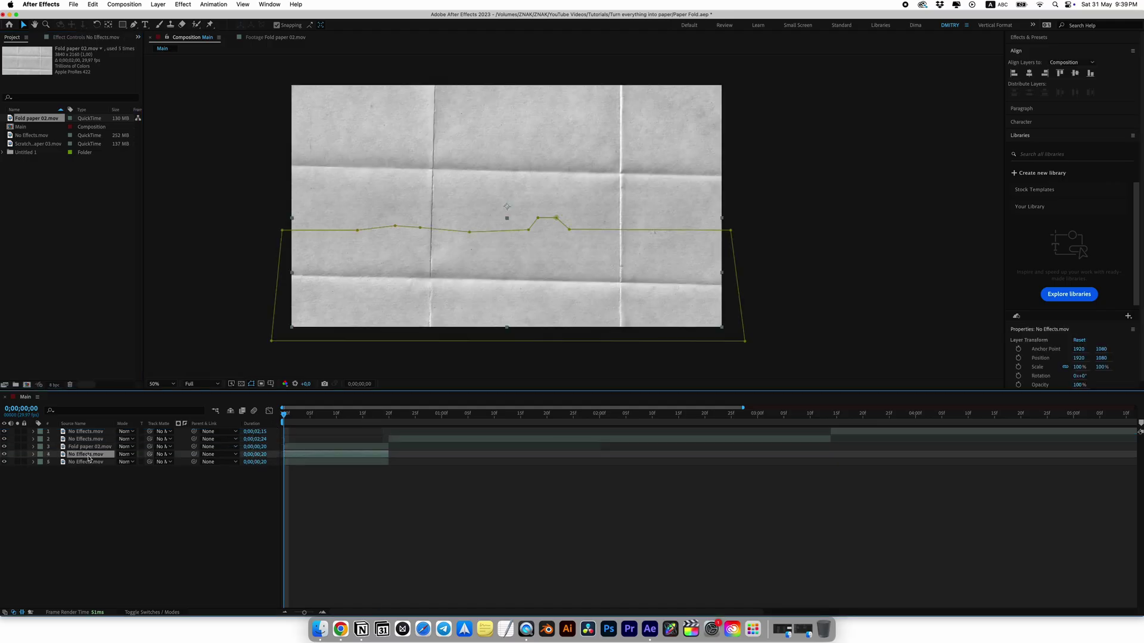
pyautogui.press('super+d')
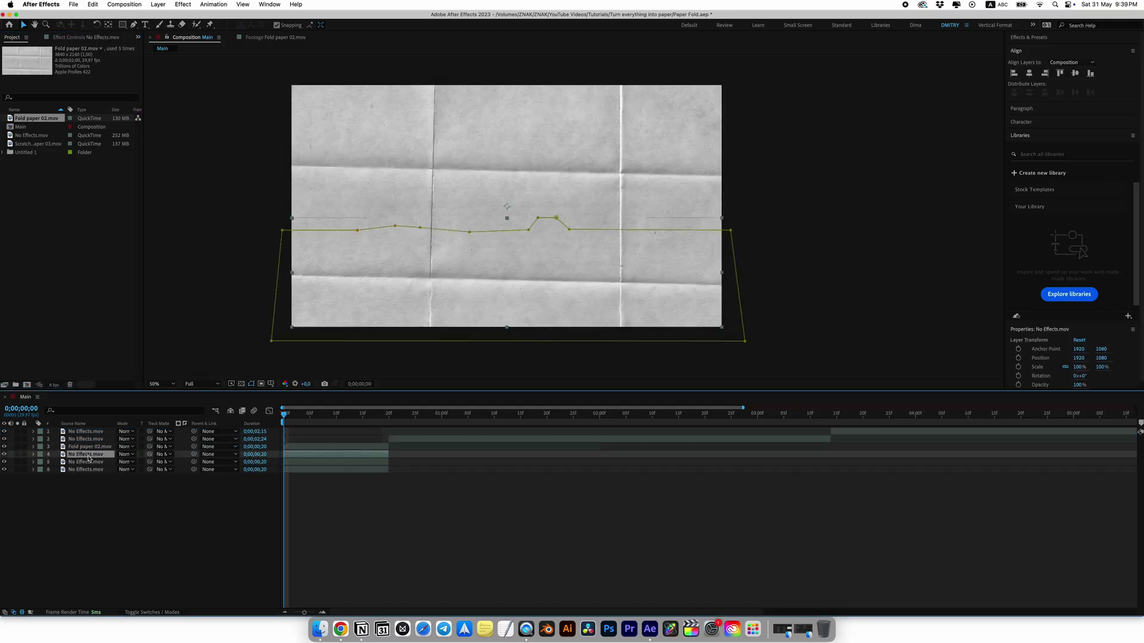
pyautogui.moveTo(81, 455); pyautogui.dragTo(78, 448)
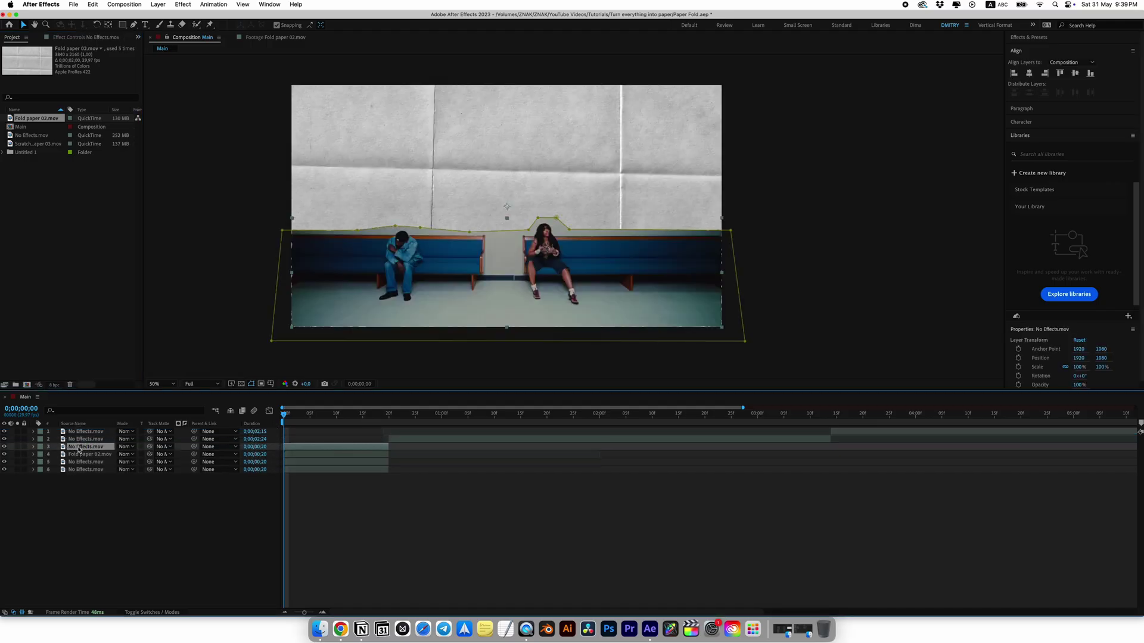
pyautogui.press('Return')
pyautogui.write('MASK')
pyautogui.press('Return')
pyautogui.click(44, 450)
pyautogui.click(70, 442)
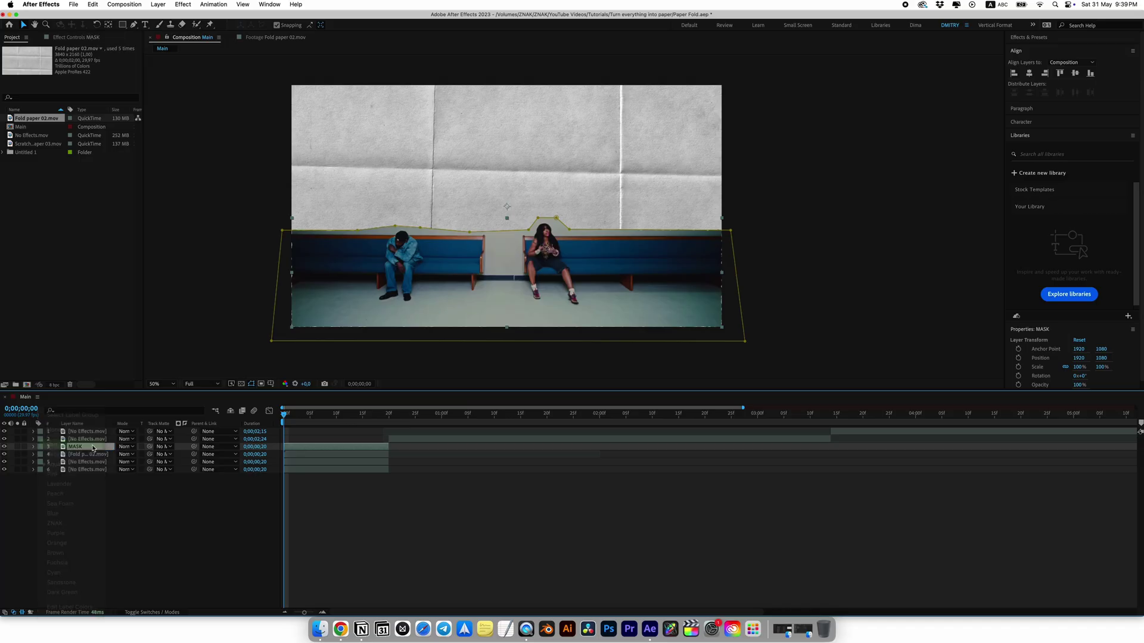
# Step: Use the MASK layer as the Fold paper 02.mov layer's matte
pyautogui.click(76, 454)
pyautogui.click(162, 454)
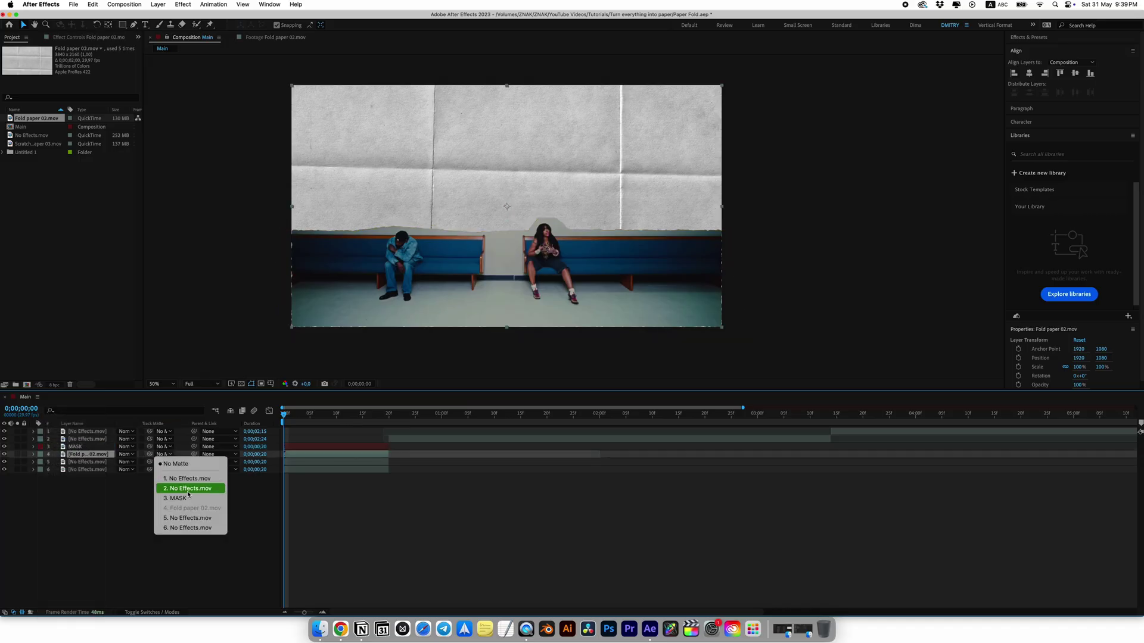
pyautogui.click(177, 498)
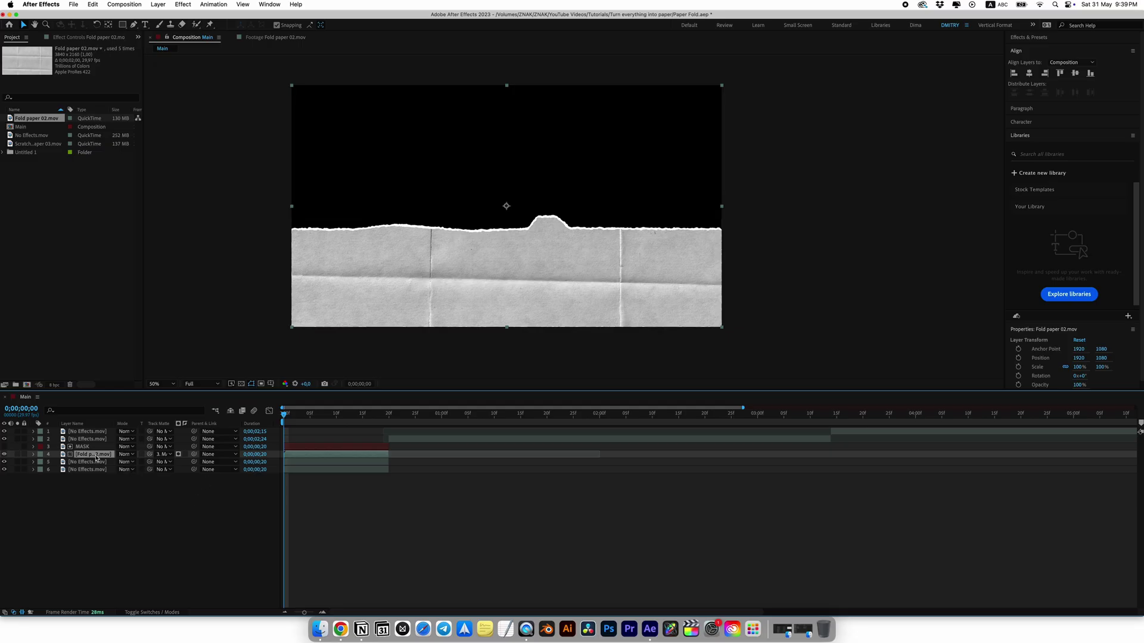
# Step: Invert the paper layer and set its blending mode to Screen
pyautogui.hotkey('ctrl', 'space')
pyautogui.write('inve')
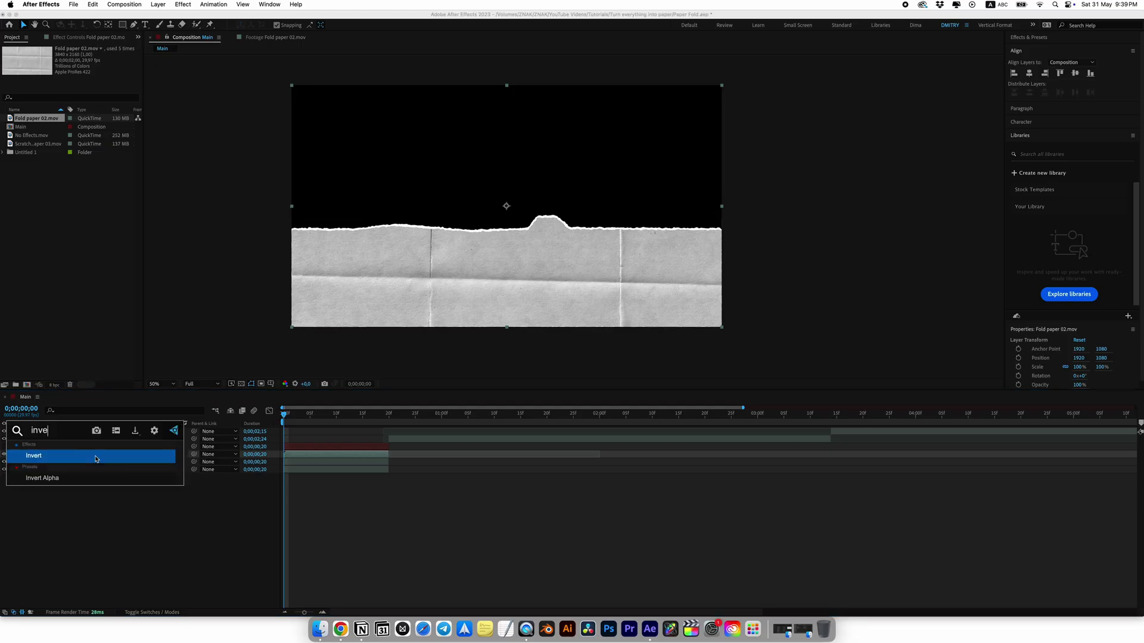
pyautogui.click(96, 457)
pyautogui.click(136, 455)
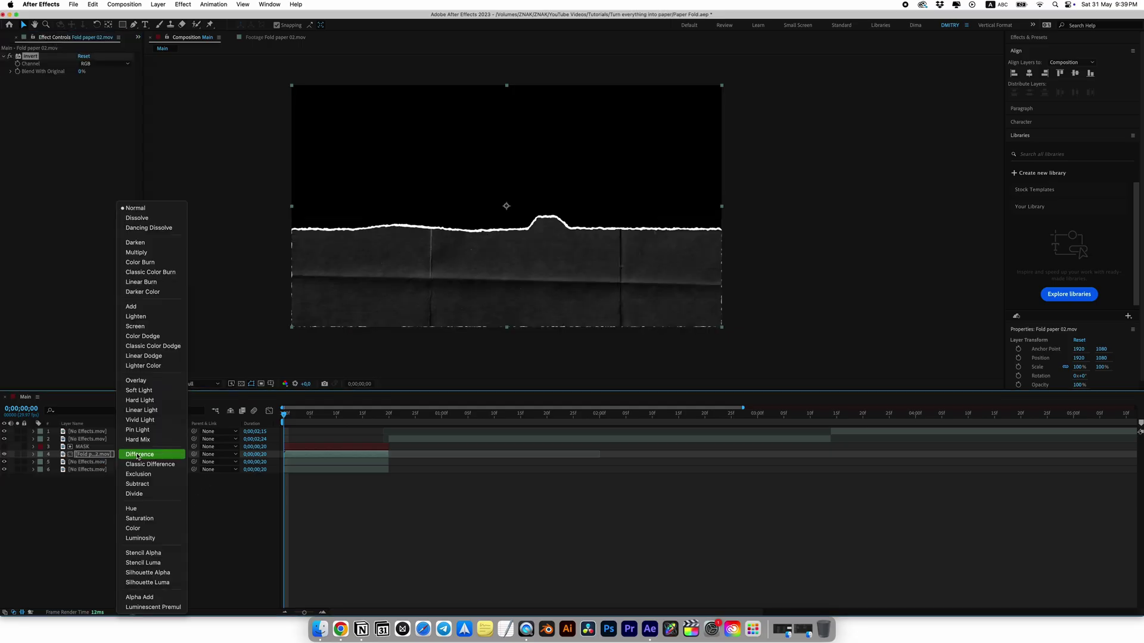
pyautogui.click(143, 329)
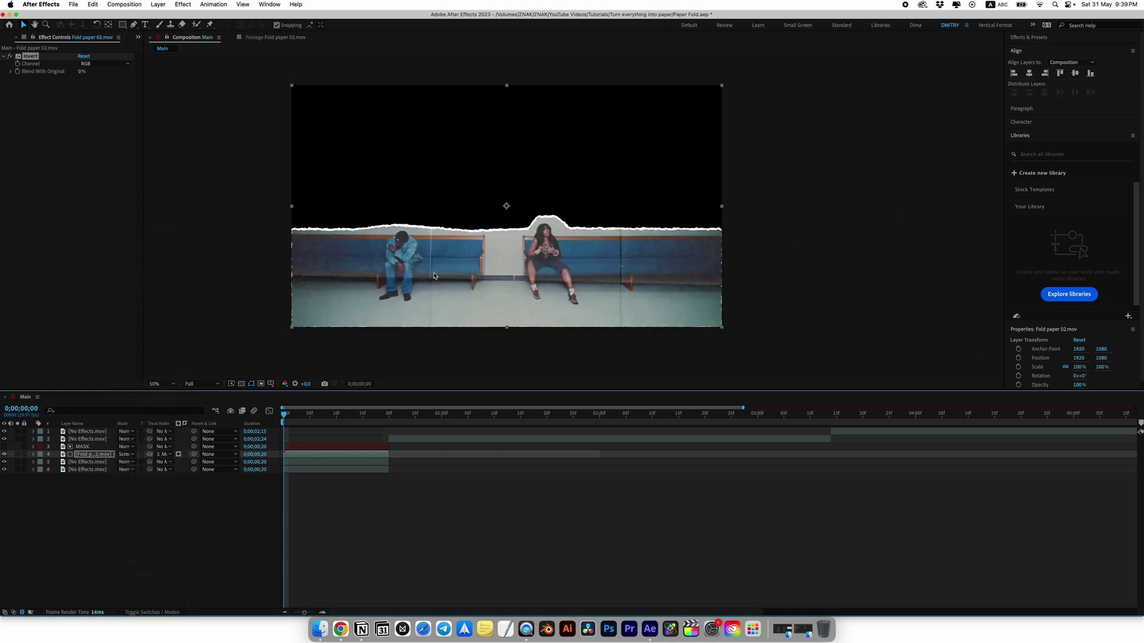
# Step: Brighten the paper layer with a Curves effect by raising the curve
pyautogui.hotkey('ctrl', 'space')
pyautogui.write('curv')
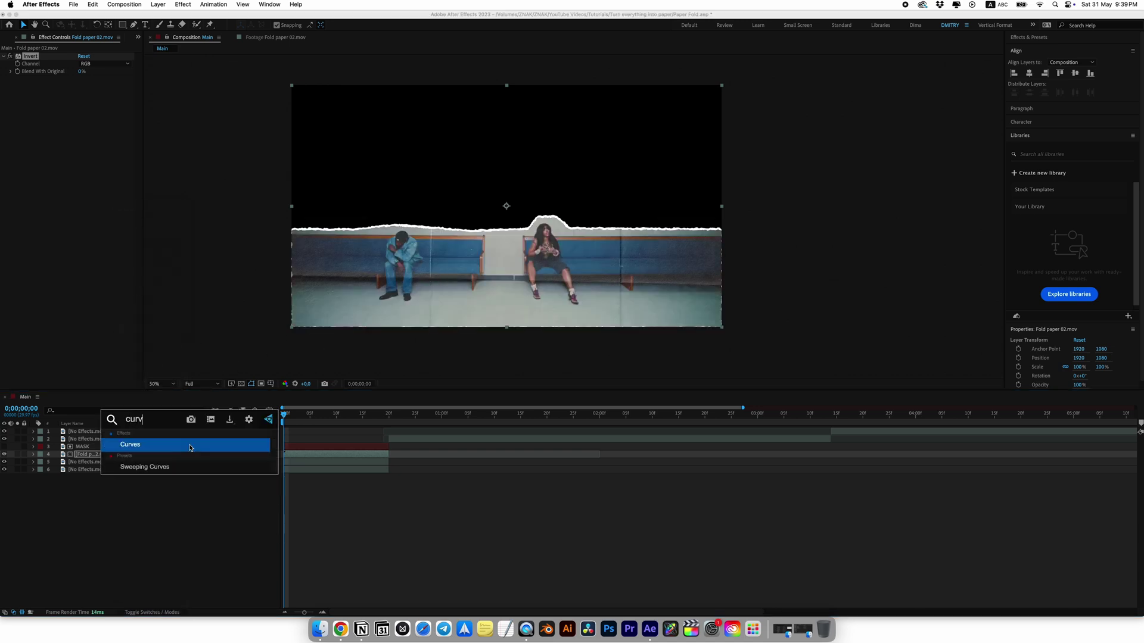
pyautogui.click(191, 448)
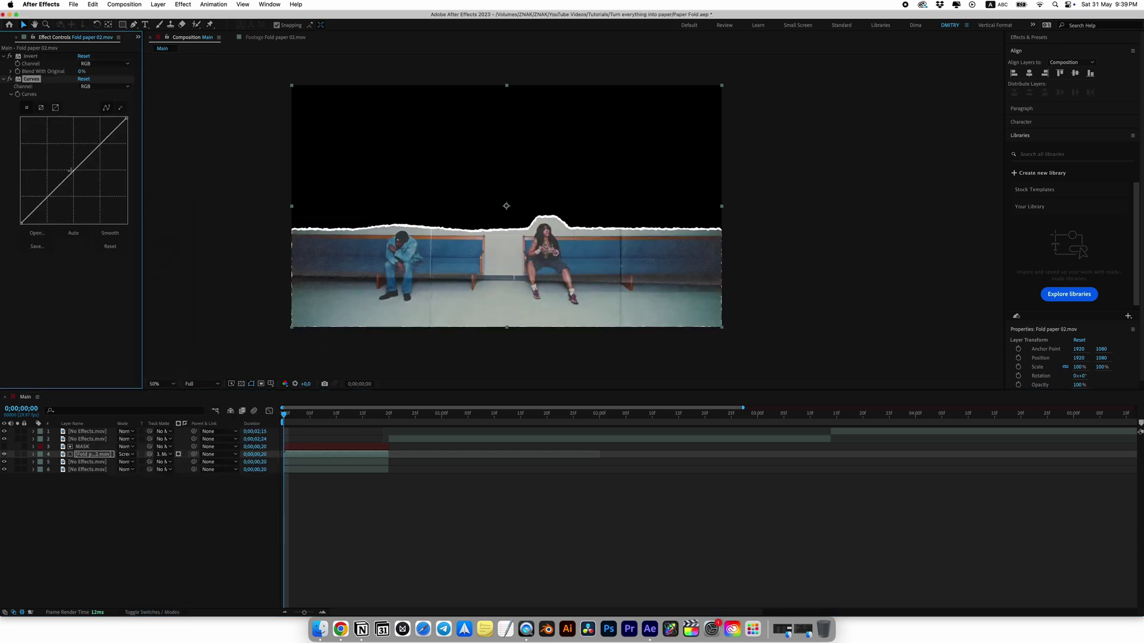
pyautogui.moveTo(71, 171)
pyautogui.mouseDown()
pyautogui.moveTo(59, 183)
pyautogui.moveTo(56, 166)
pyautogui.moveTo(47, 174)
pyautogui.moveTo(73, 166)
pyautogui.moveTo(70, 154)
pyautogui.mouseUp()
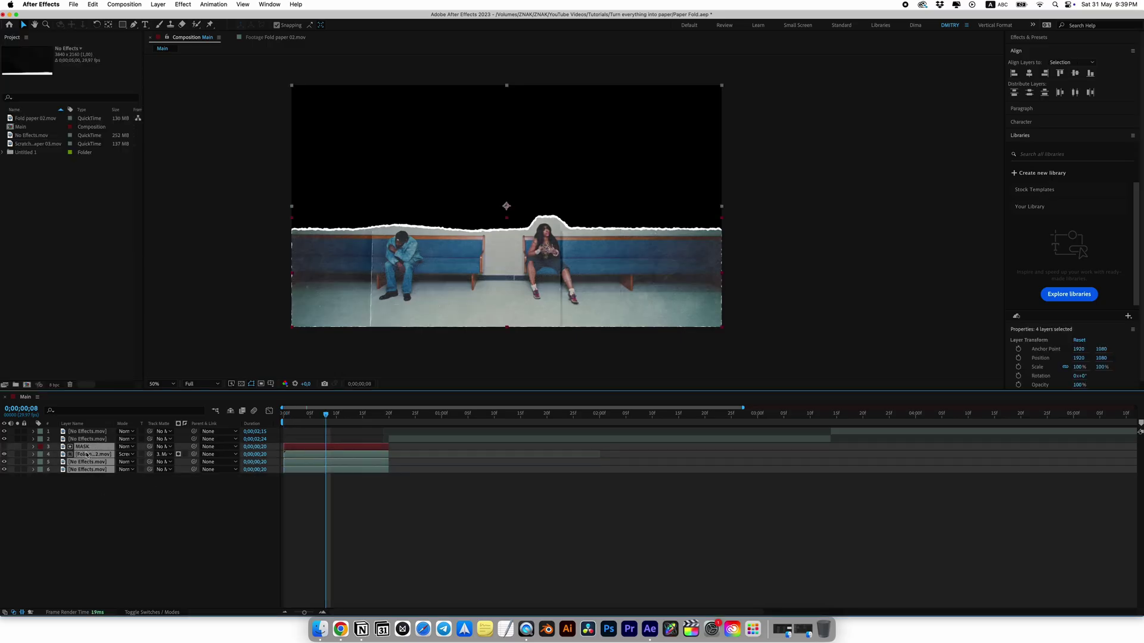
# Step: Pre-compose the four chosen layers into a precomp named Fold01
pyautogui.rightClick(90, 453)
pyautogui.click(109, 553)
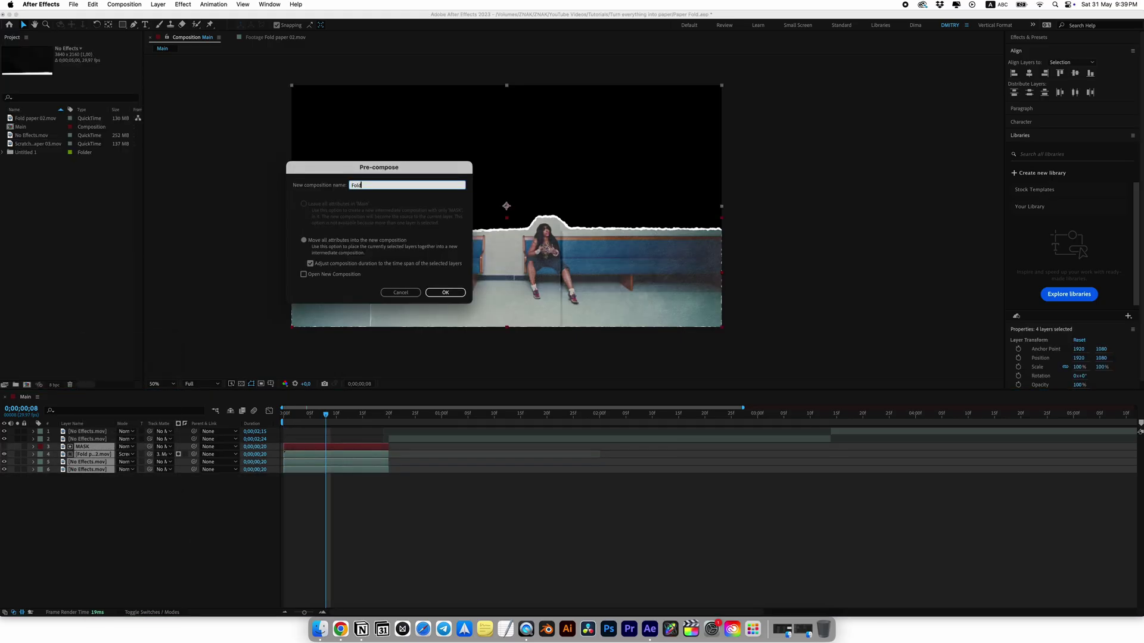
pyautogui.press('Return')
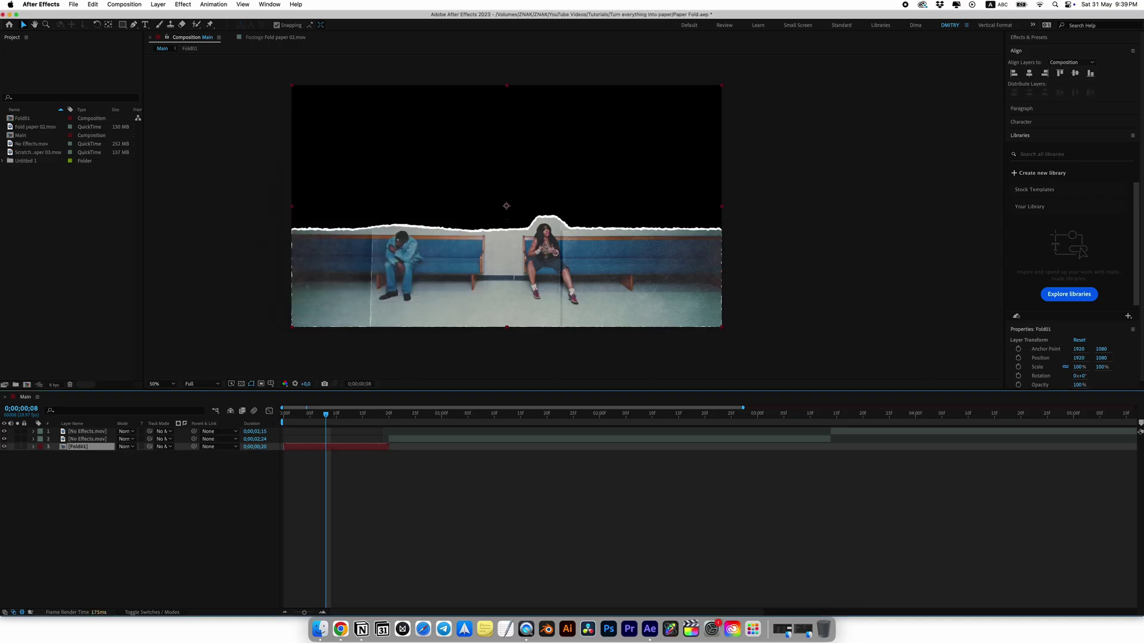
pyautogui.moveTo(309, 415); pyautogui.dragTo(362, 417)
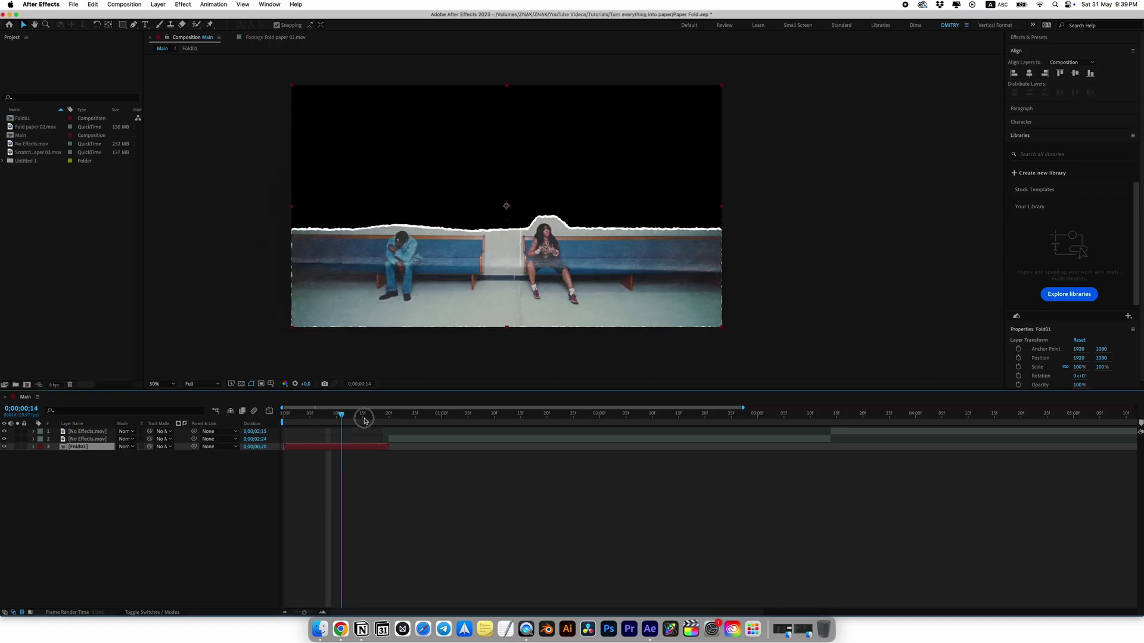
pyautogui.moveTo(363, 416); pyautogui.dragTo(388, 417)
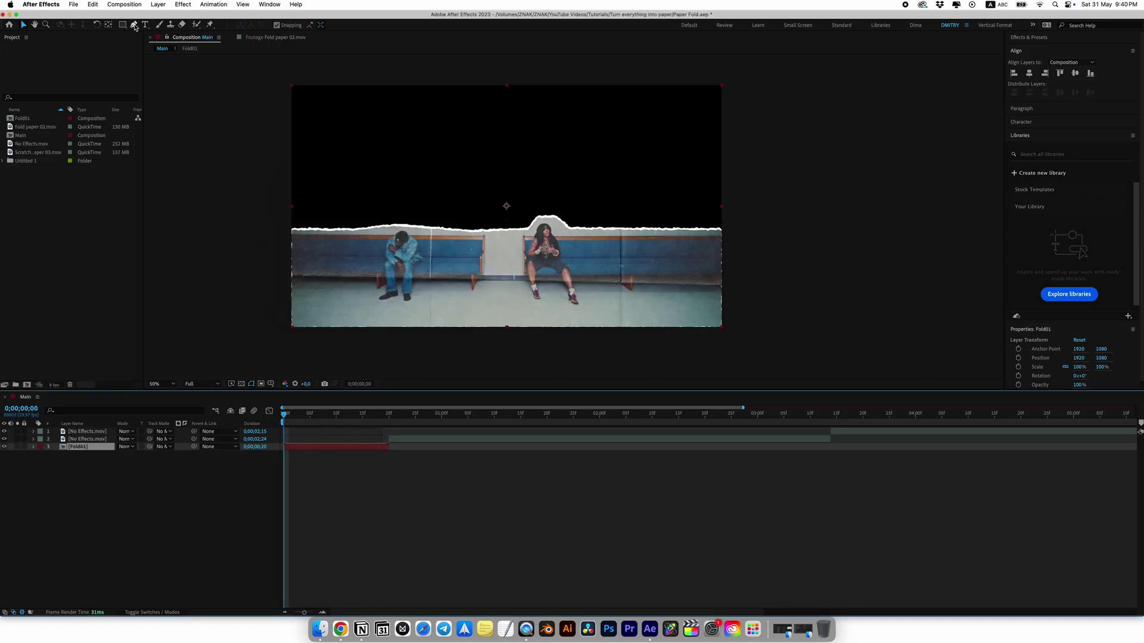
pyautogui.click(134, 24)
# Step: Mask Fold01 to a thin bottom strip and set a Mask Path keyframe at frame 0
pyautogui.moveTo(276, 340); pyautogui.dragTo(272, 319)
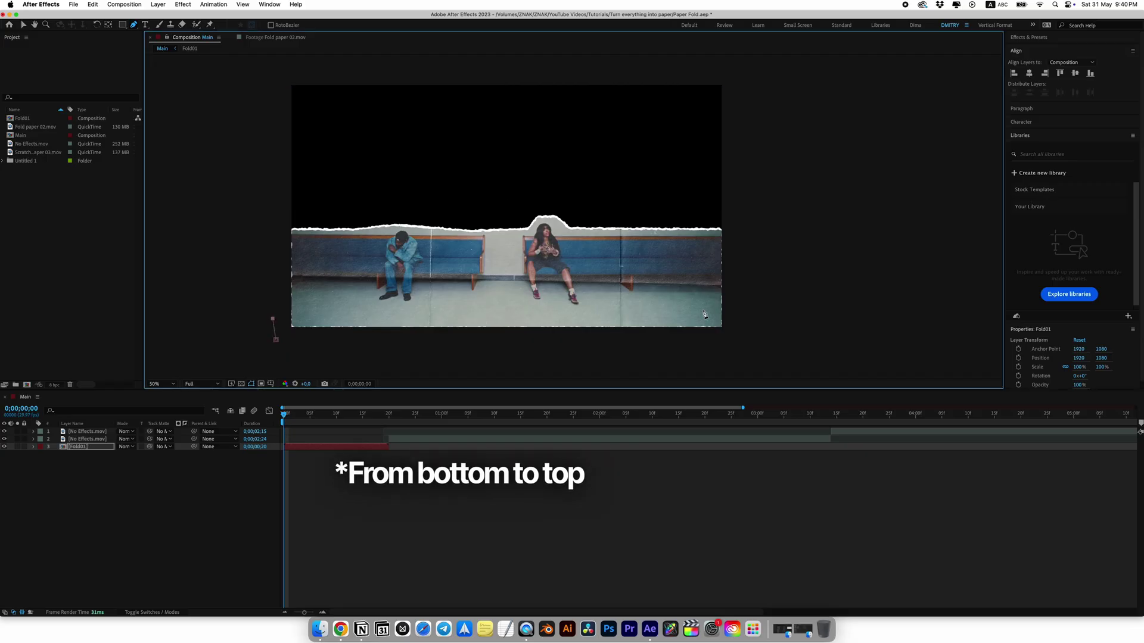
pyautogui.click(659, 313)
pyautogui.moveTo(745, 315); pyautogui.dragTo(745, 350)
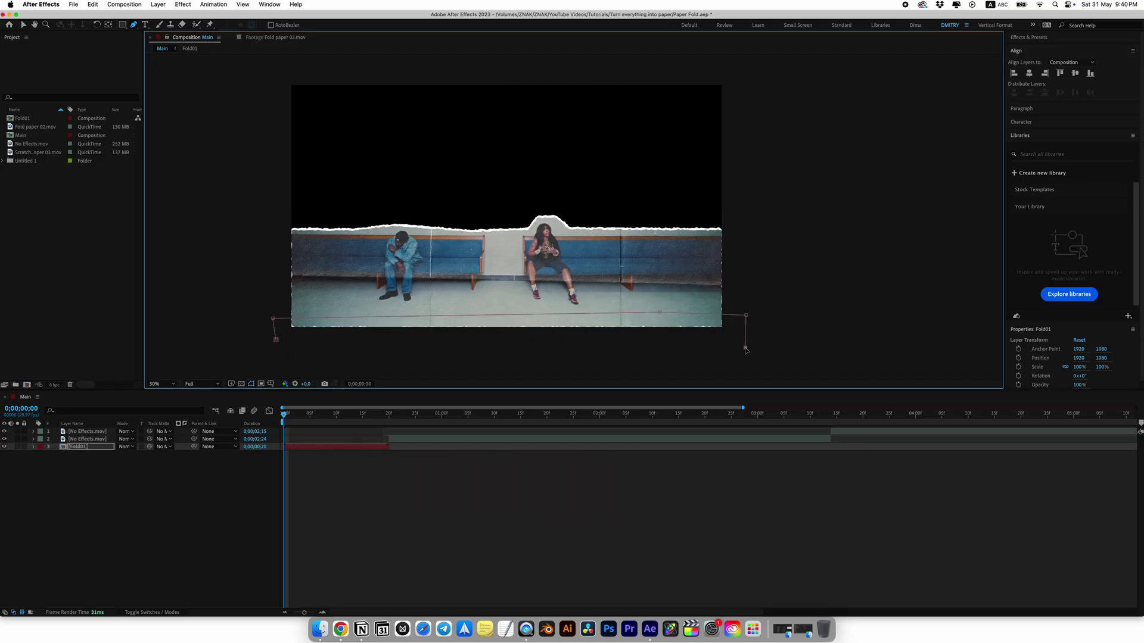
pyautogui.moveTo(281, 356); pyautogui.dragTo(281, 350)
pyautogui.click(276, 340)
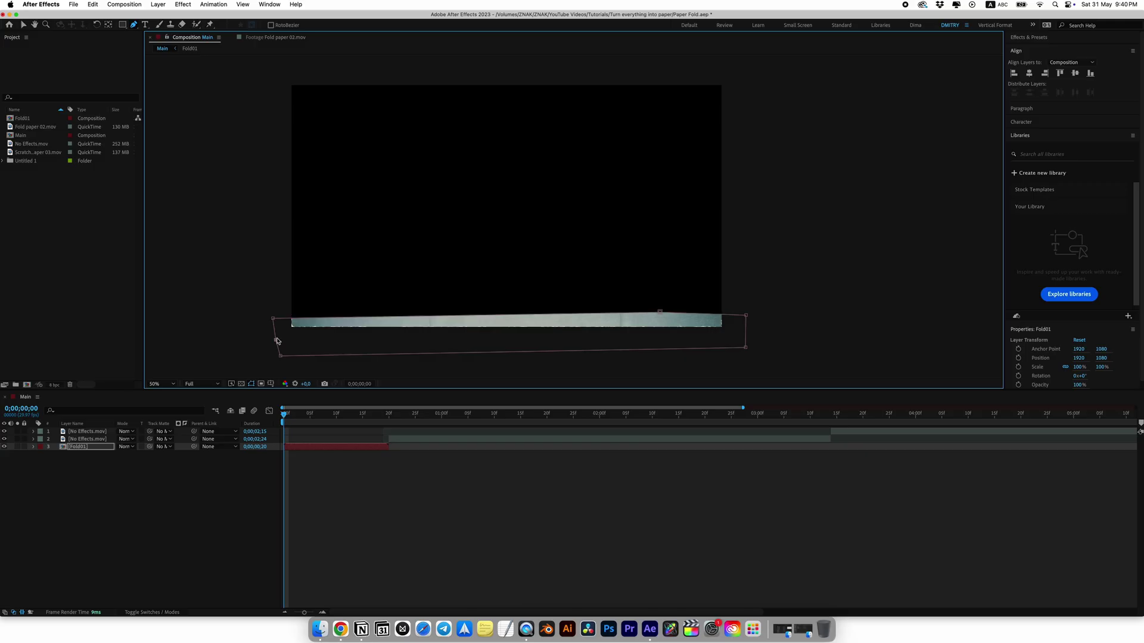
pyautogui.click(83, 445)
pyautogui.press('m')
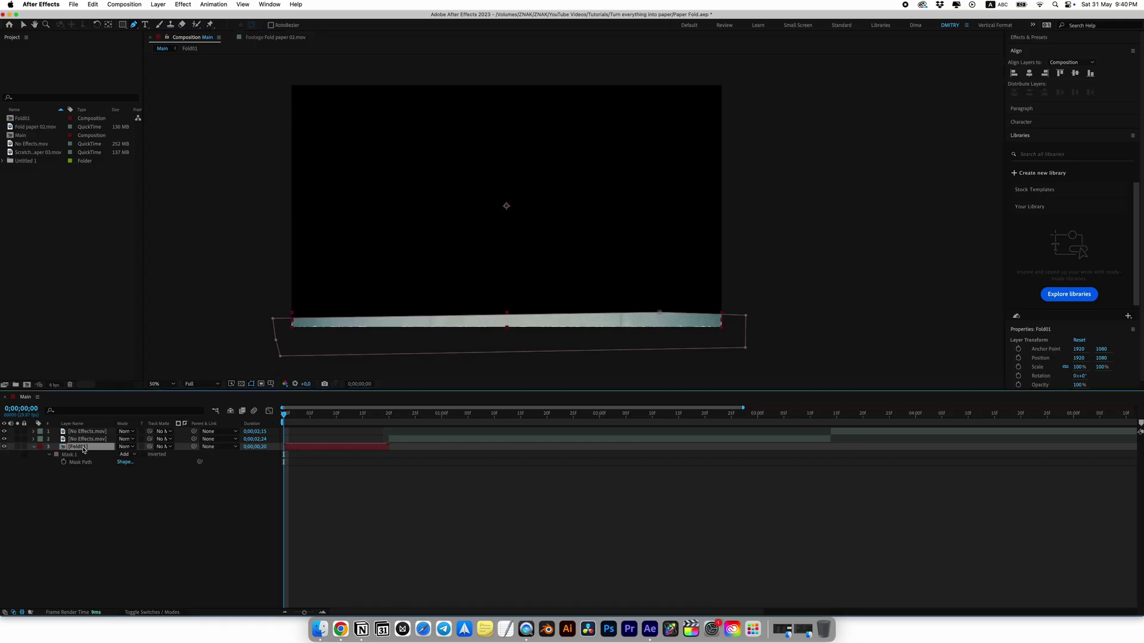
pyautogui.click(65, 462)
# Step: Raise the mask's top-edge points at later frames so the paper unfolds upward
pyautogui.press('pagedown')
pyautogui.press('pagedown')
pyautogui.press('pagedown')
pyautogui.press('pagedown')
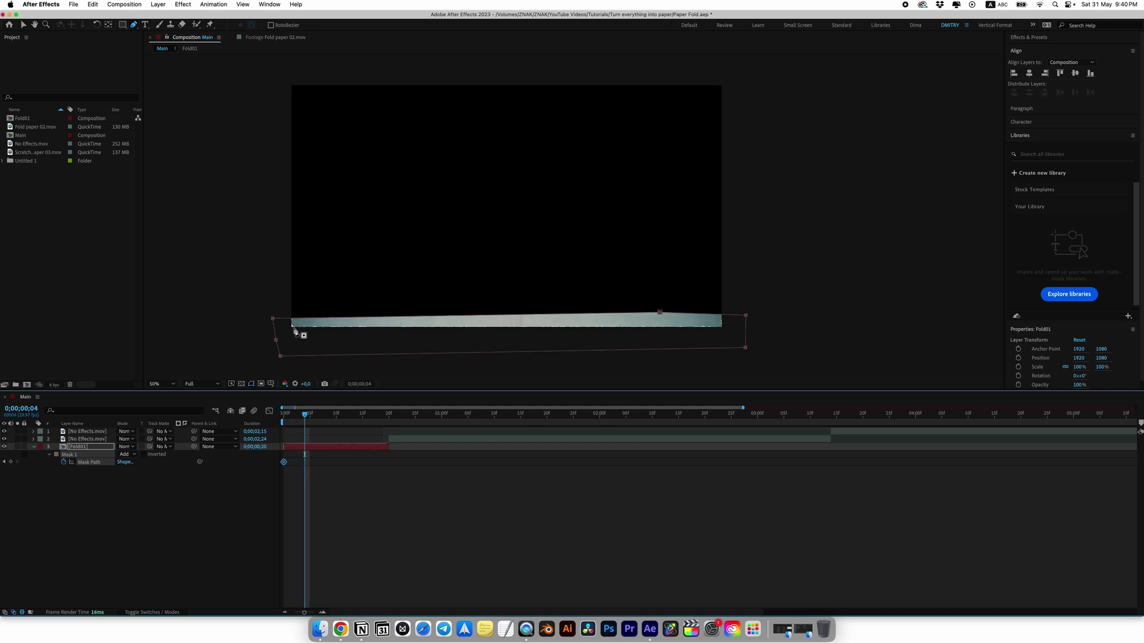
pyautogui.press('v')
pyautogui.click(273, 321)
pyautogui.moveTo(273, 320); pyautogui.dragTo(271, 304)
pyautogui.moveTo(662, 312); pyautogui.dragTo(659, 298)
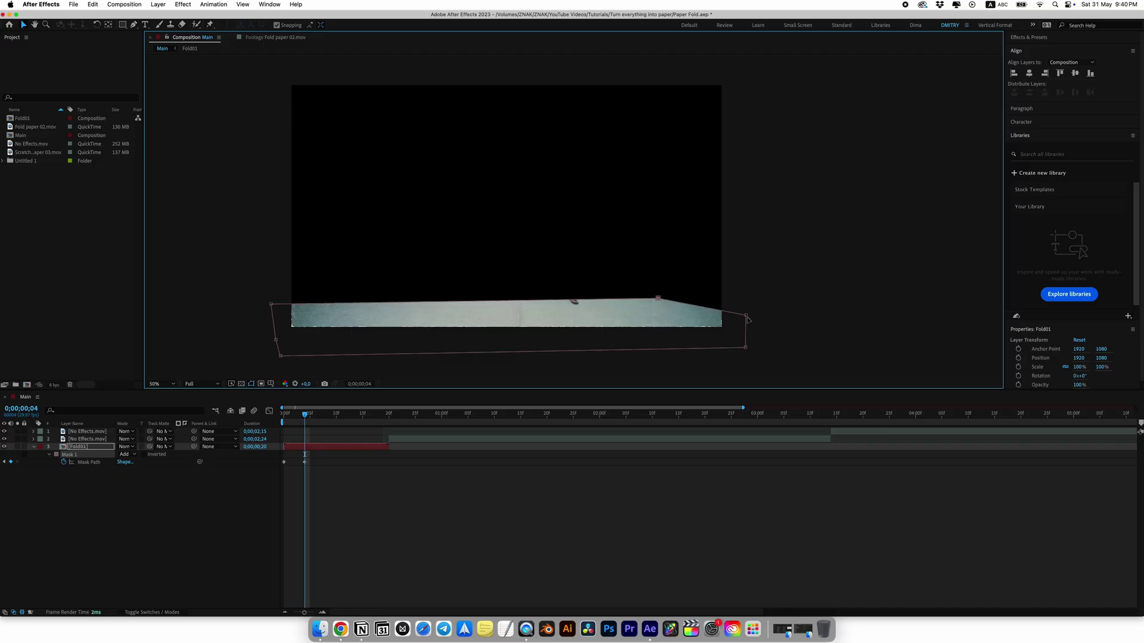
pyautogui.moveTo(746, 315); pyautogui.dragTo(745, 289)
pyautogui.moveTo(656, 300); pyautogui.dragTo(654, 302)
pyautogui.moveTo(745, 288); pyautogui.dragTo(746, 291)
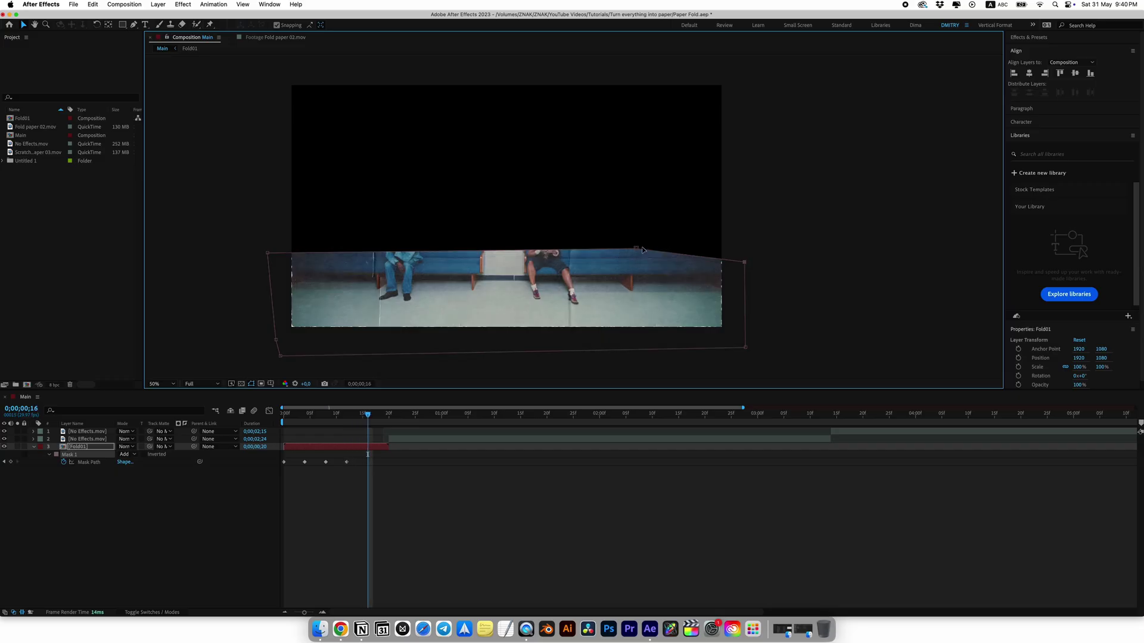
pyautogui.moveTo(642, 250); pyautogui.dragTo(641, 235)
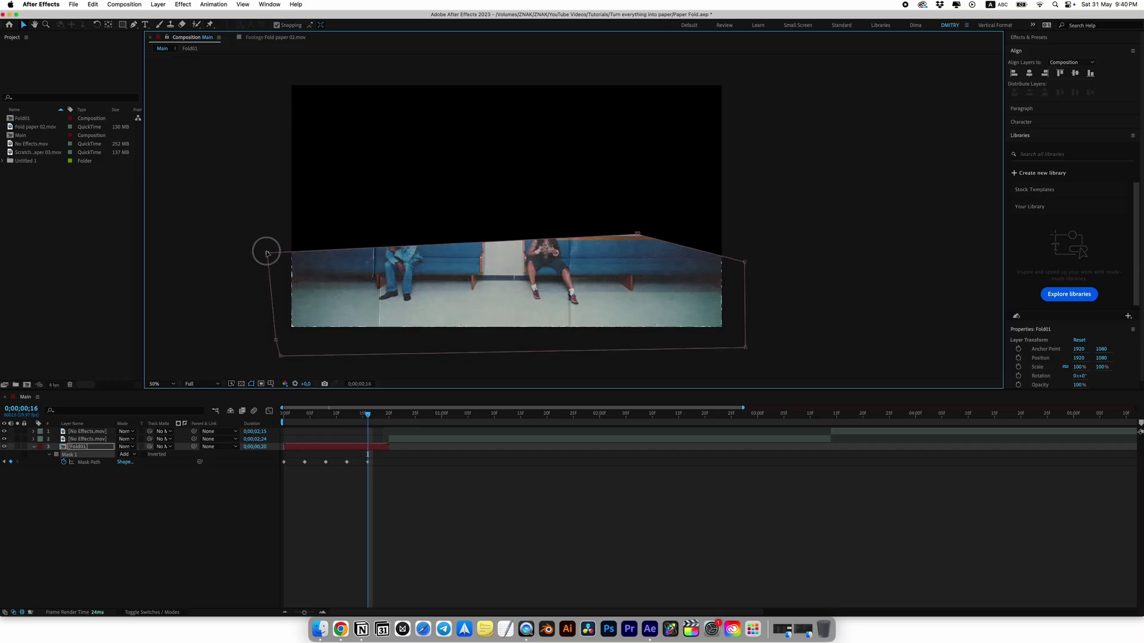
pyautogui.moveTo(267, 252); pyautogui.dragTo(266, 237)
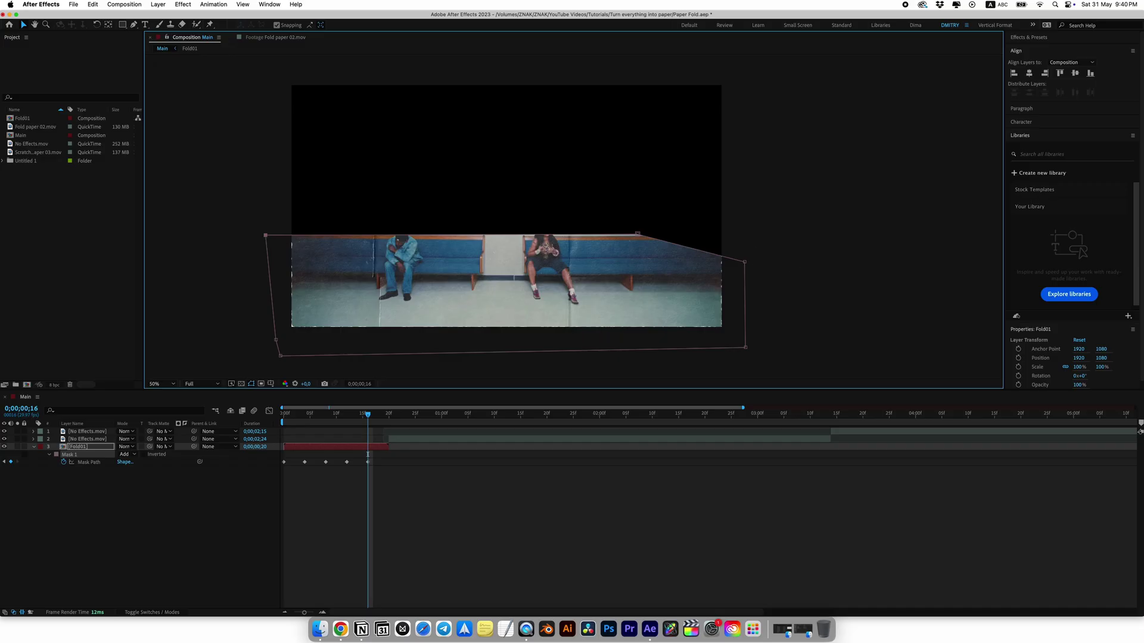
pyautogui.moveTo(744, 261); pyautogui.dragTo(739, 231)
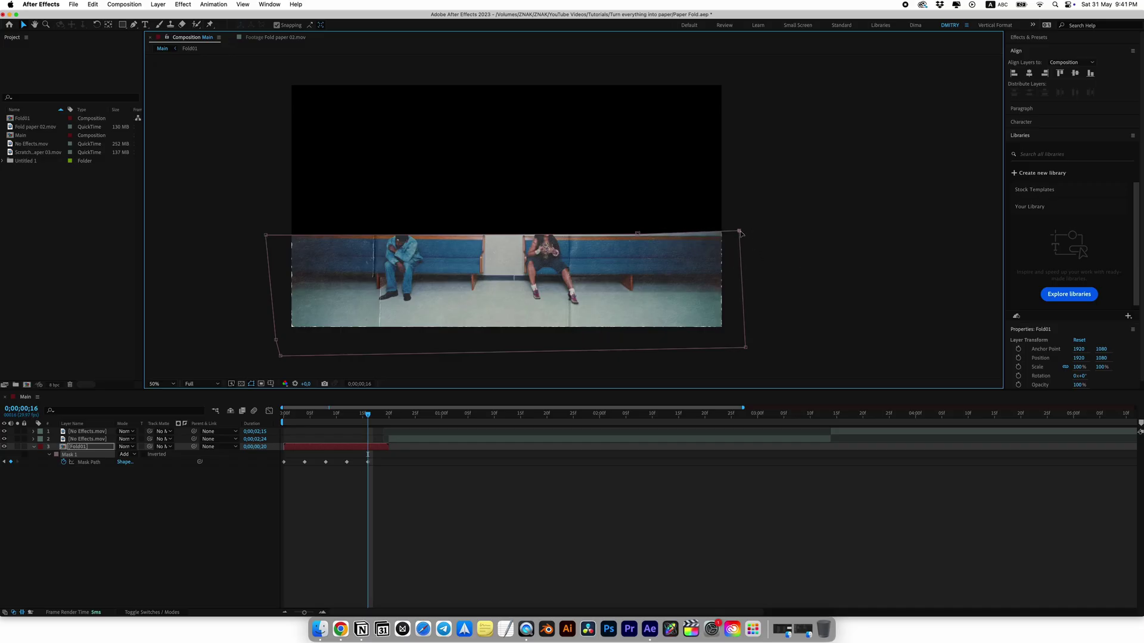
# Step: Turn the Mask Path keyframes into hold keyframes and preview the stepped unfold
pyautogui.press('pagedown')
pyautogui.press('pagedown')
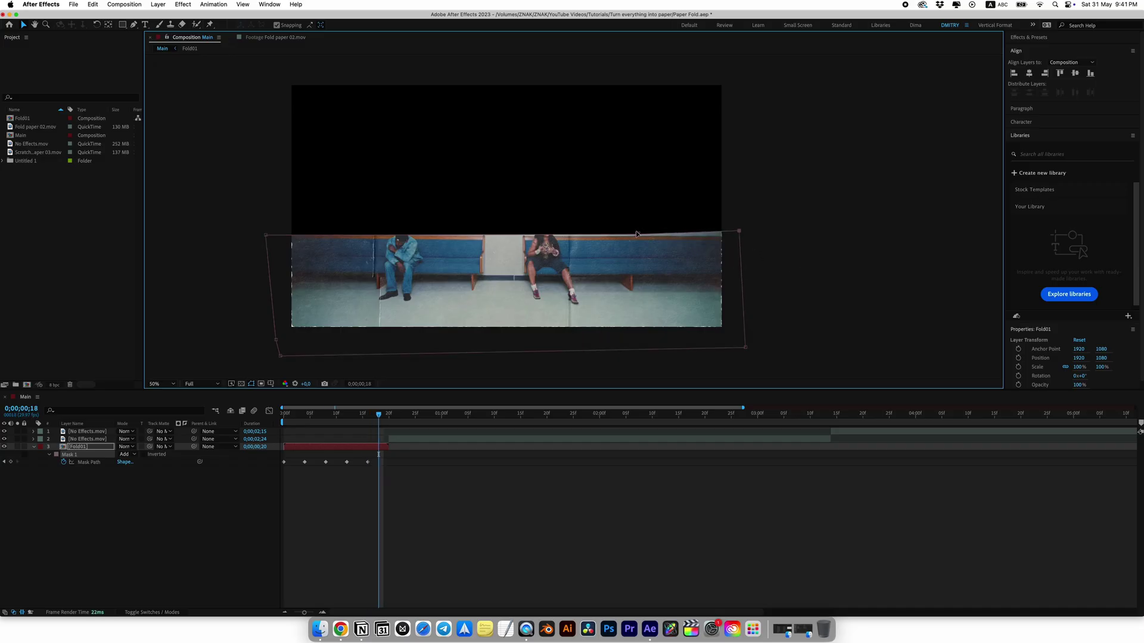
pyautogui.press('pageup')
pyautogui.press('pageup')
pyautogui.rightClick(326, 462)
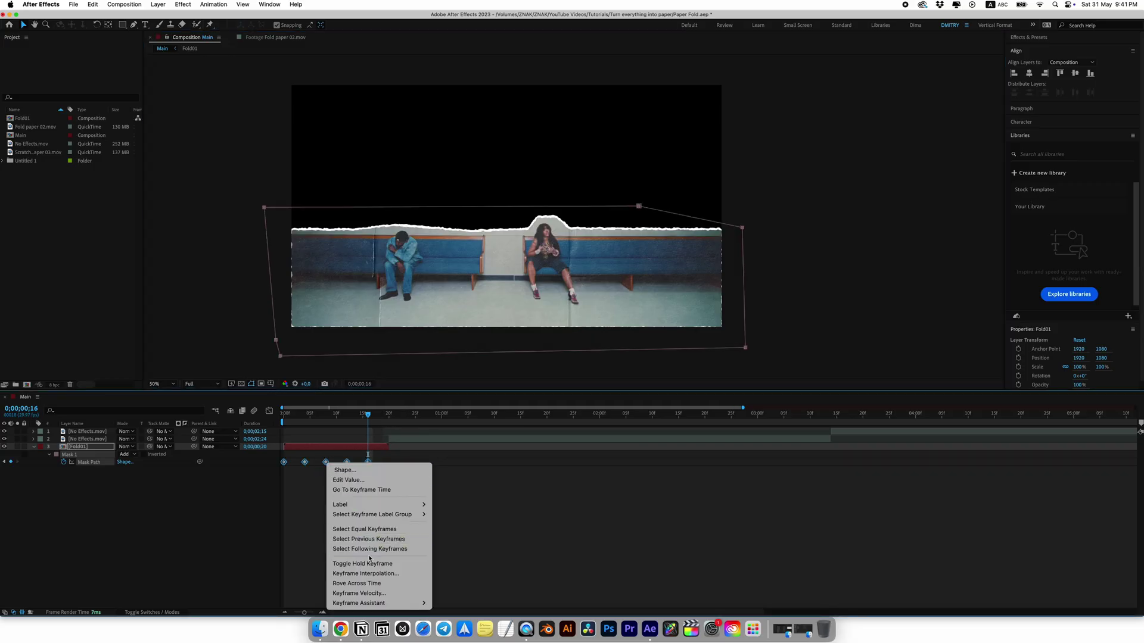
pyautogui.click(366, 563)
pyautogui.moveTo(368, 416); pyautogui.dragTo(333, 421)
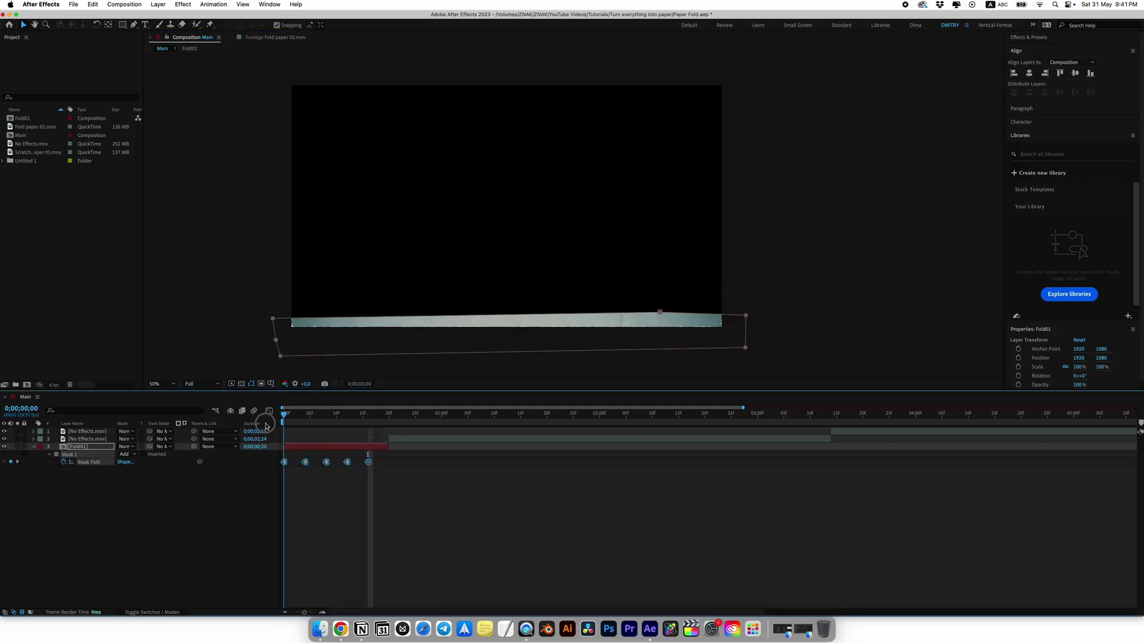
pyautogui.moveTo(266, 426); pyautogui.dragTo(347, 432)
# Step: Raise the mask's top-left and top-middle points on the frame-12 keyframe
pyautogui.click(378, 511)
pyautogui.click(347, 463)
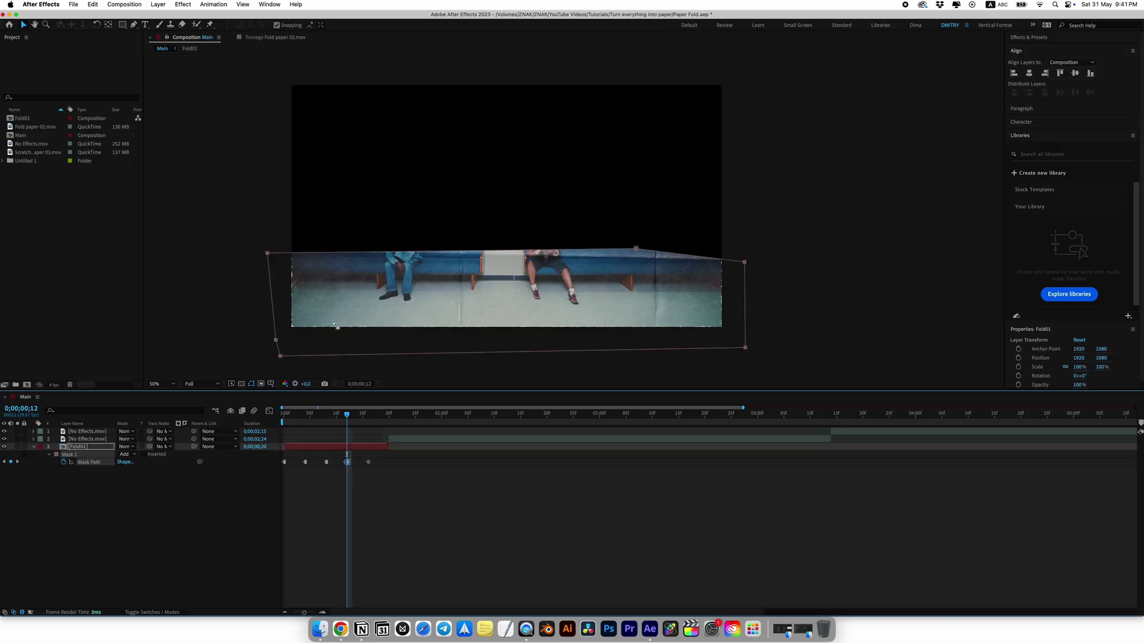
pyautogui.moveTo(266, 252); pyautogui.dragTo(265, 239)
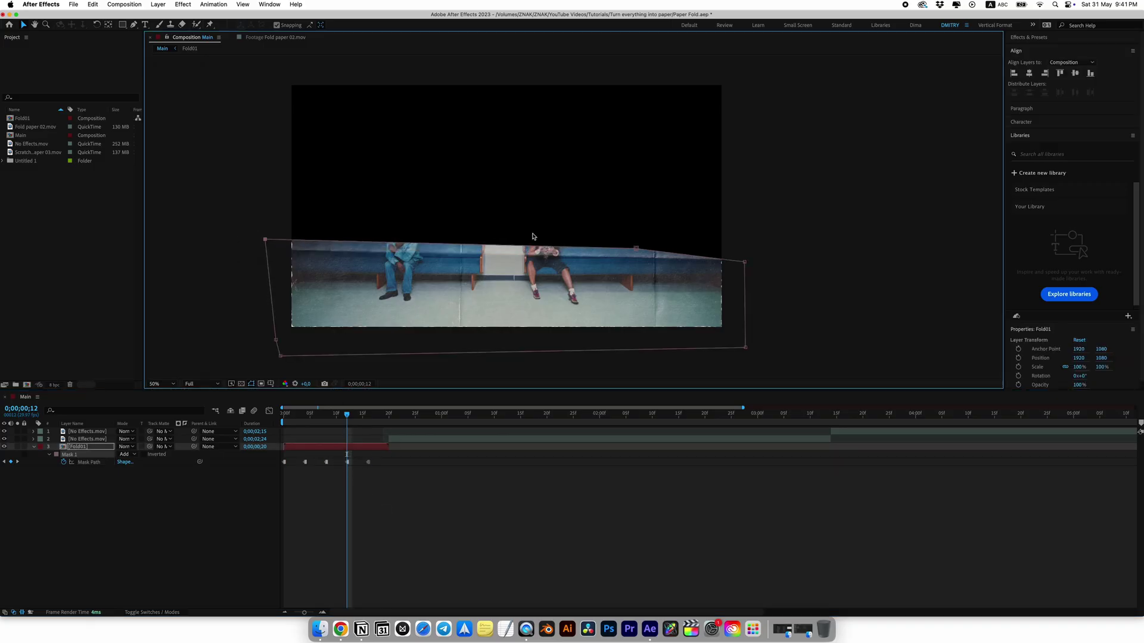
pyautogui.moveTo(635, 246); pyautogui.dragTo(639, 234)
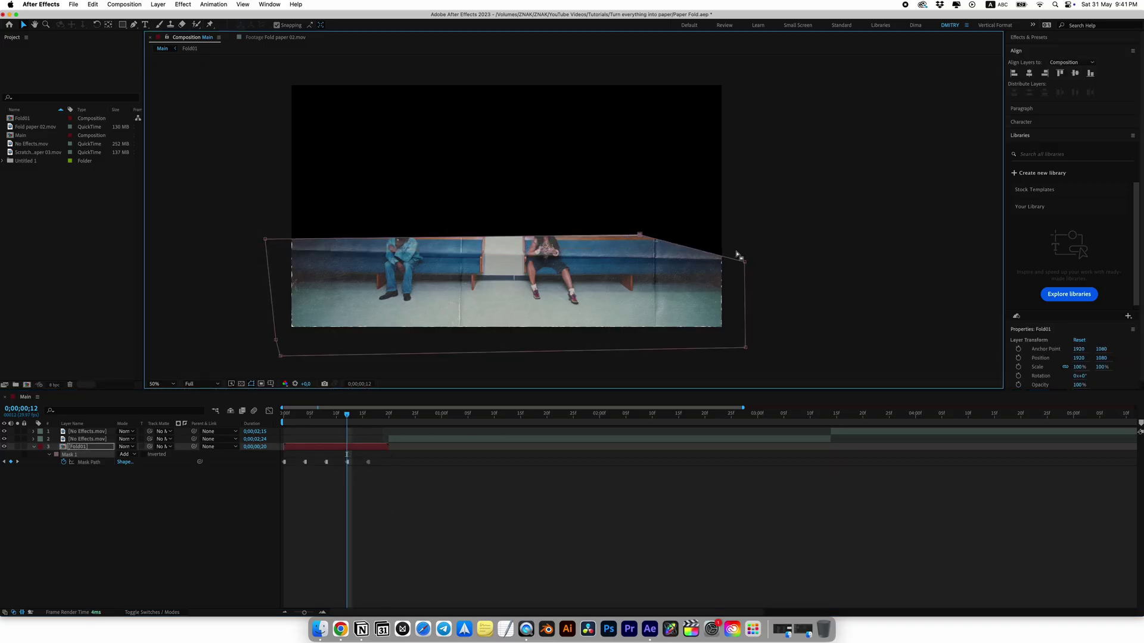
# Step: Build an Unfold01 comp with Fold01 and Fold paper 02.mov, matted by Fold01
pyautogui.press('super+n')
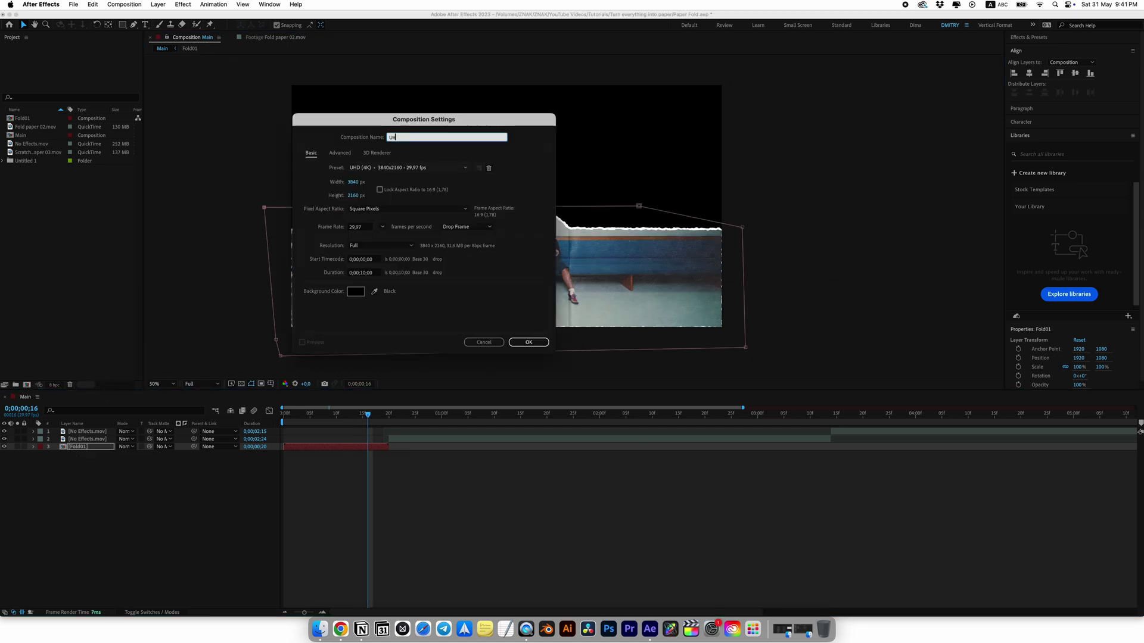
pyautogui.press('Return')
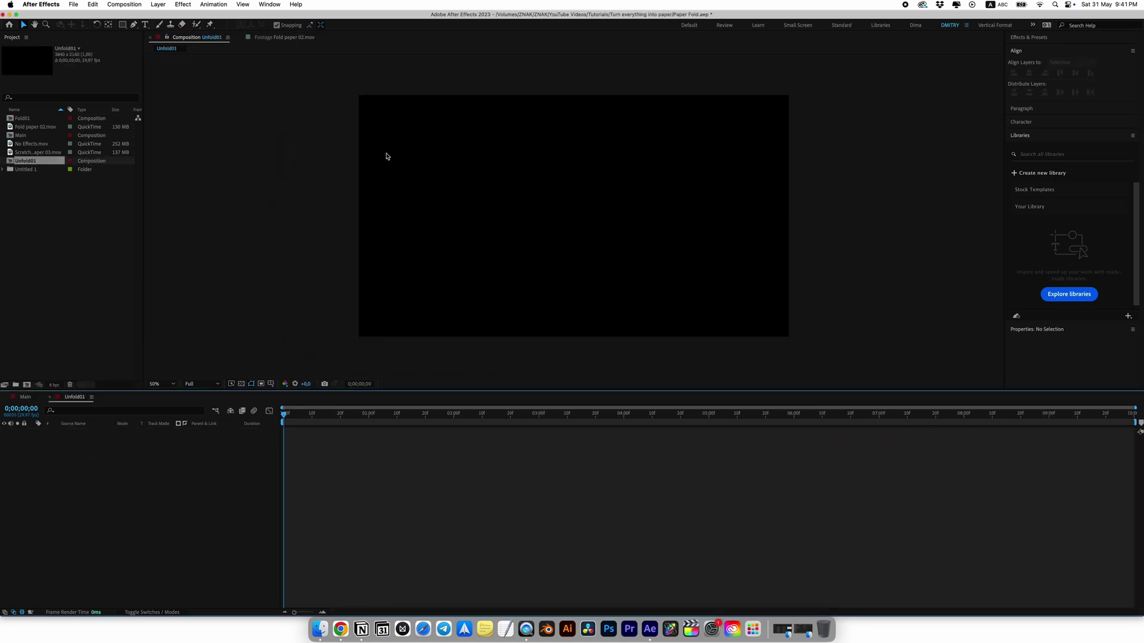
pyautogui.moveTo(24, 118); pyautogui.dragTo(107, 444)
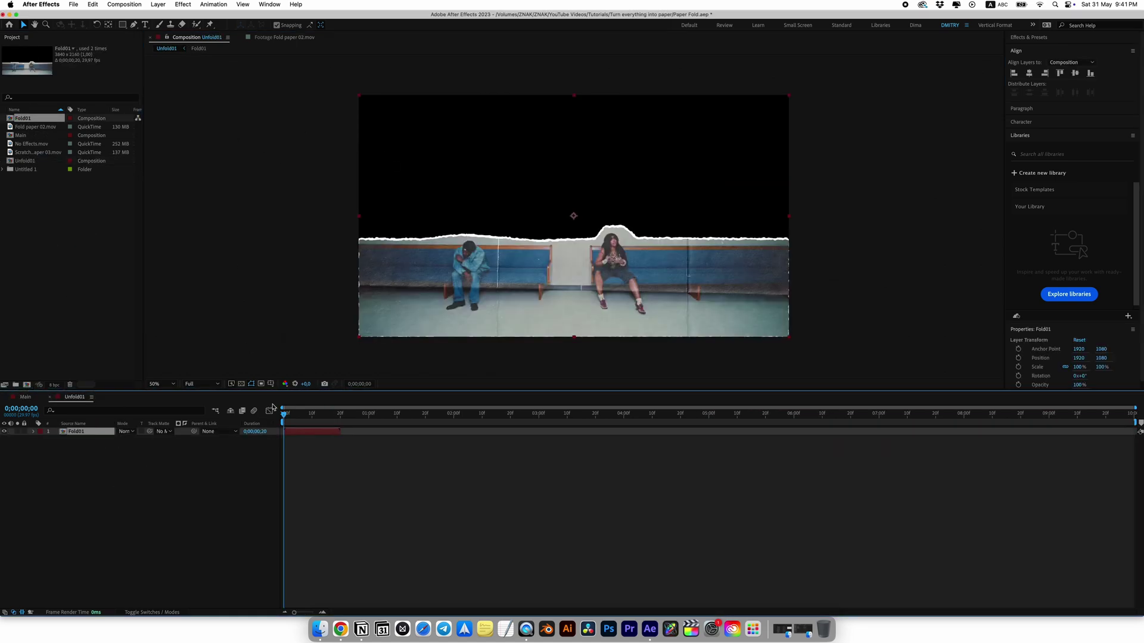
pyautogui.moveTo(33, 126); pyautogui.dragTo(64, 441)
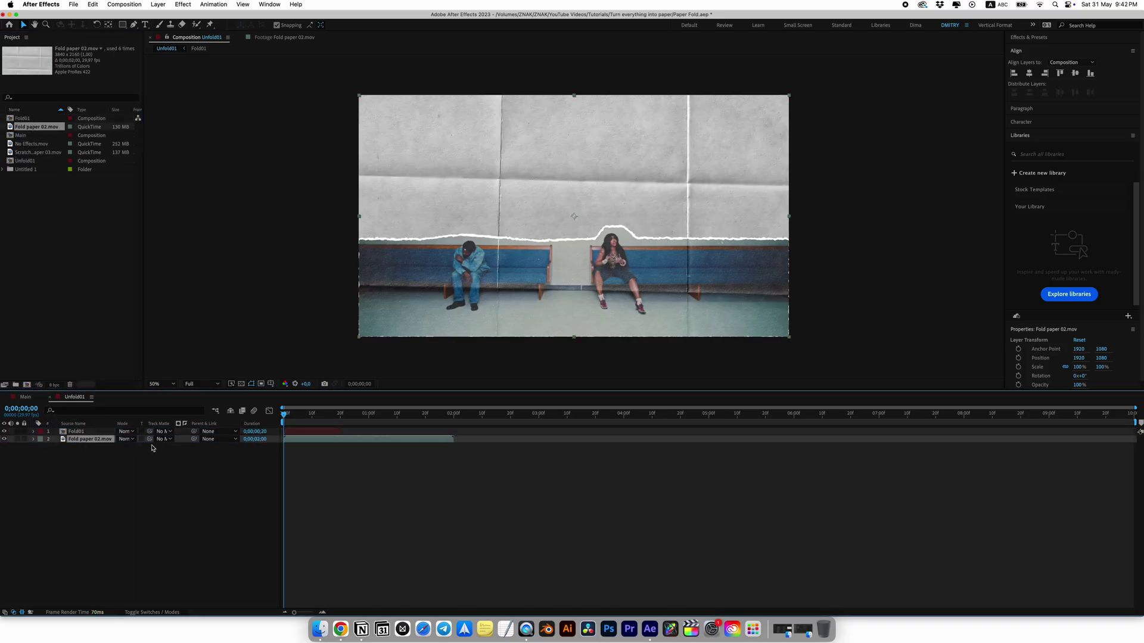
pyautogui.click(164, 440)
pyautogui.click(174, 465)
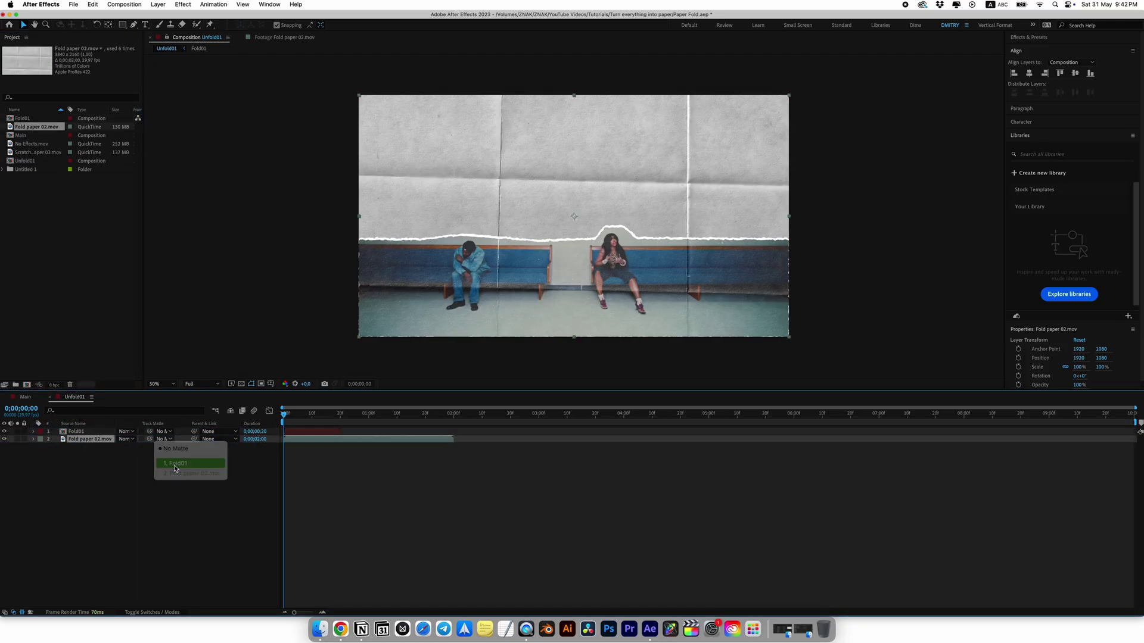
# Step: Add Unfold01 to the Main composition and trim its out point to frame 20
pyautogui.click(25, 397)
pyautogui.moveTo(25, 162); pyautogui.dragTo(272, 446)
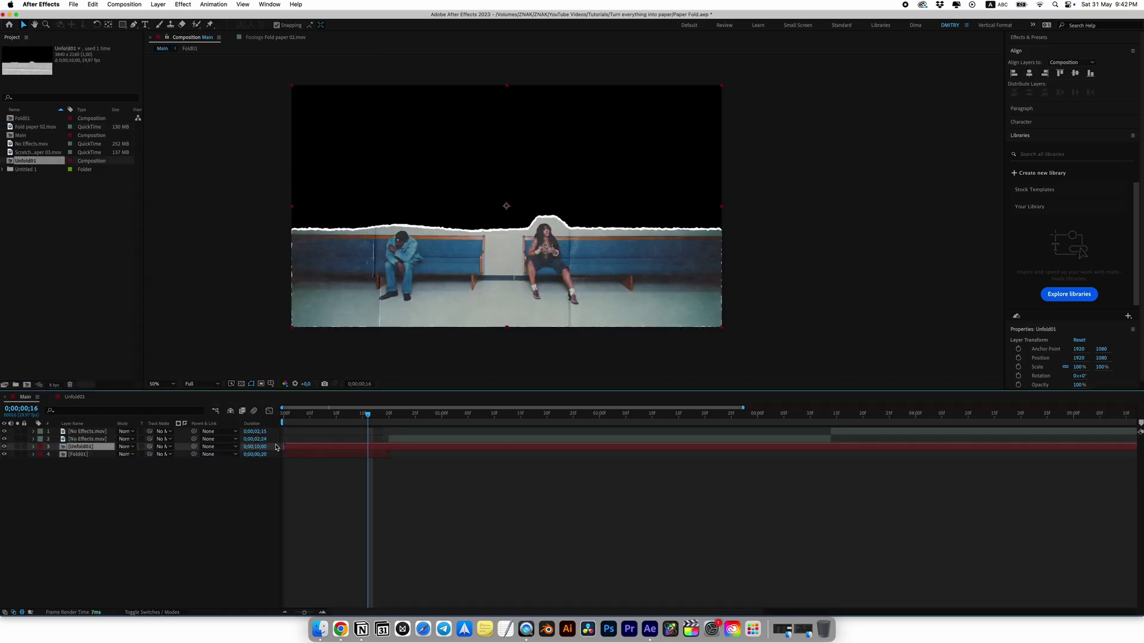
pyautogui.moveTo(368, 415); pyautogui.dragTo(344, 418)
pyautogui.hotkey('alt', ']')
pyautogui.press('F2')
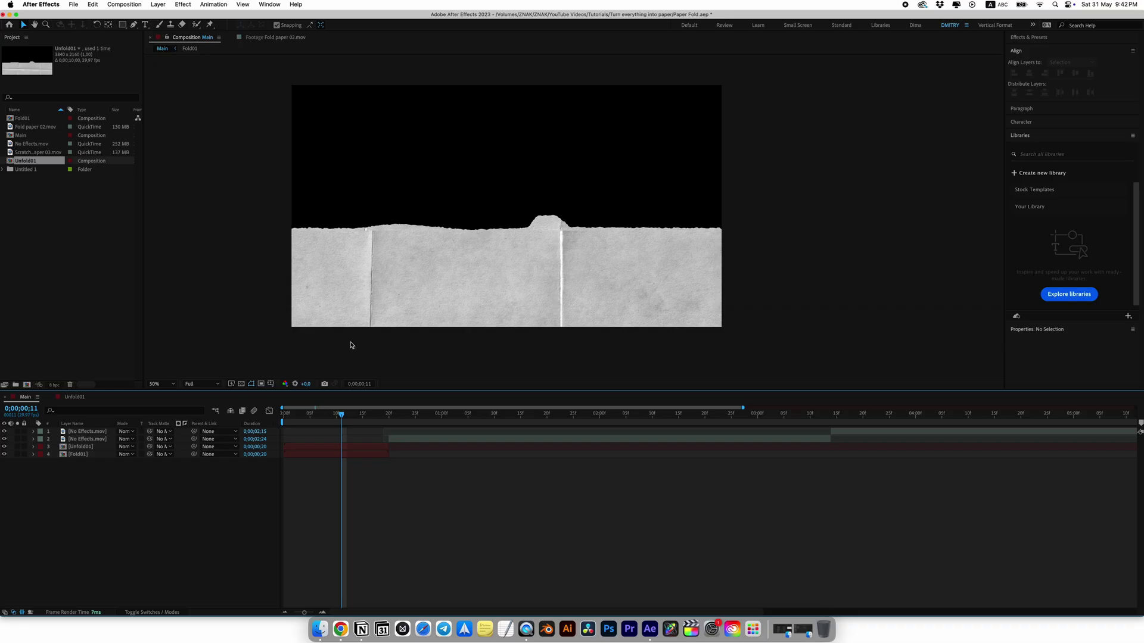
pyautogui.click(84, 454)
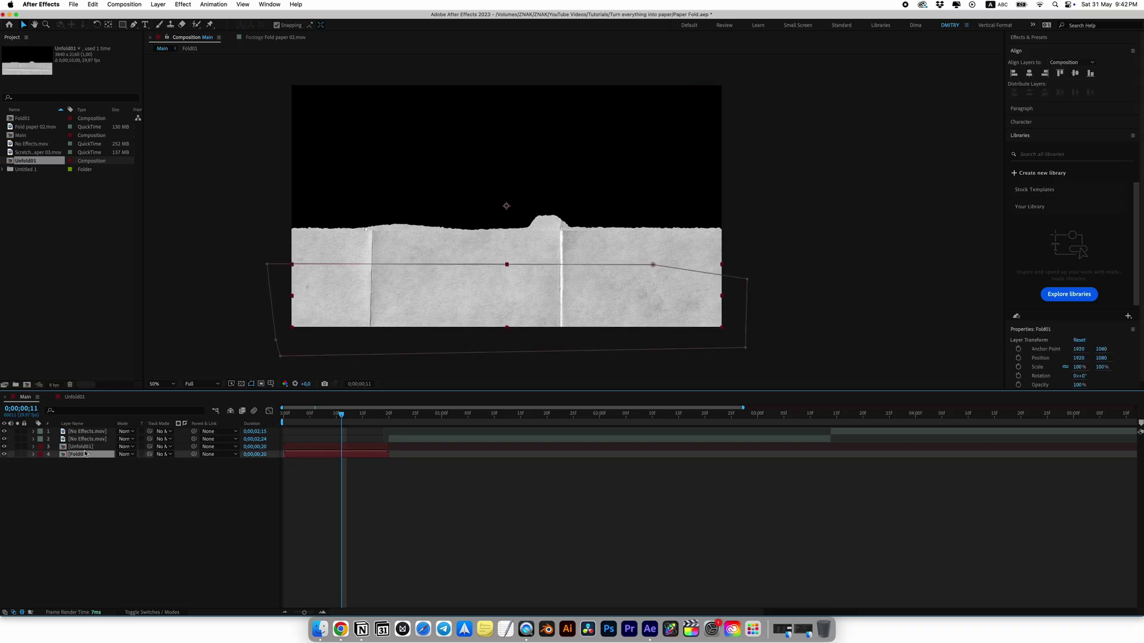
# Step: Copy Fold01's keyframed mask onto Unfold01 at the first frame and invert it
pyautogui.press('m')
pyautogui.click(75, 463)
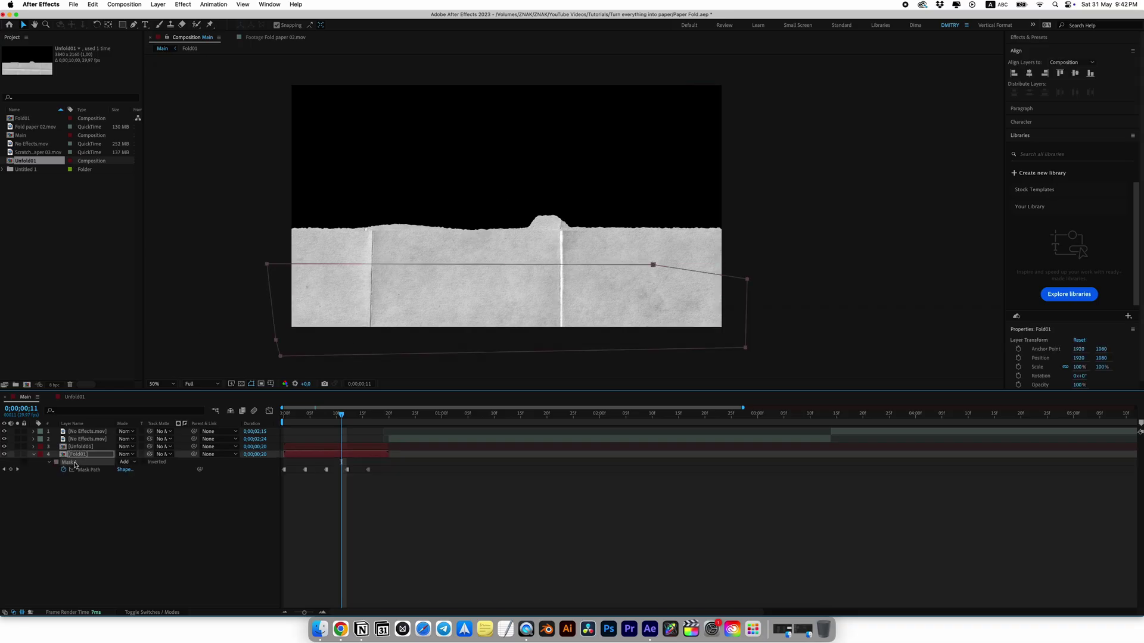
pyautogui.click(78, 447)
pyautogui.moveTo(318, 415); pyautogui.dragTo(374, 419)
pyautogui.press('super+v')
pyautogui.press('m')
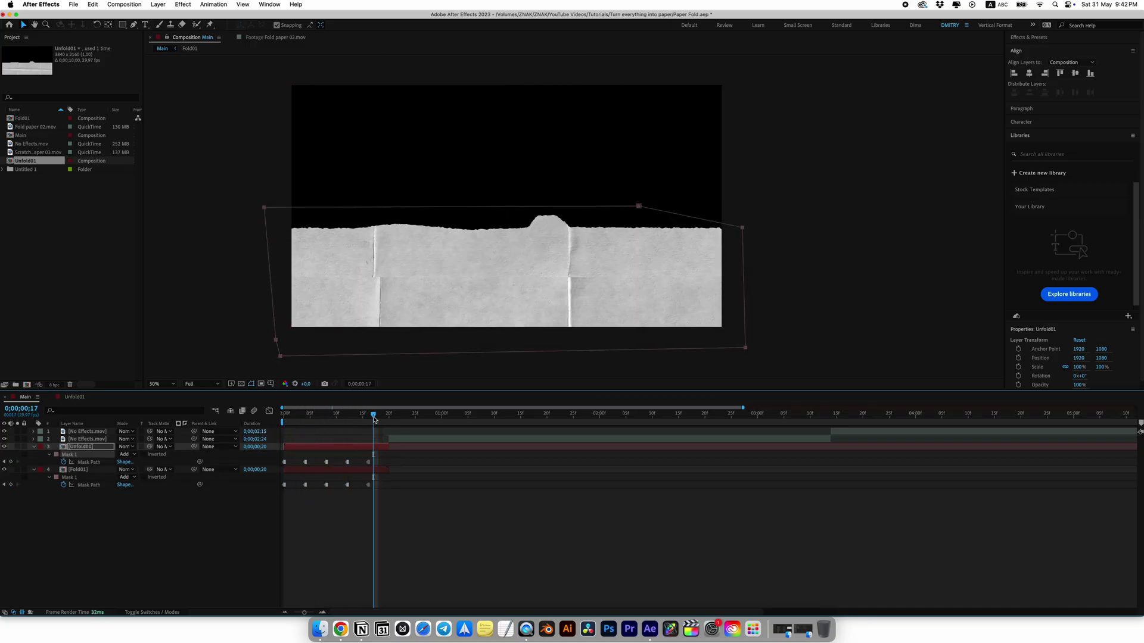
pyautogui.click(143, 455)
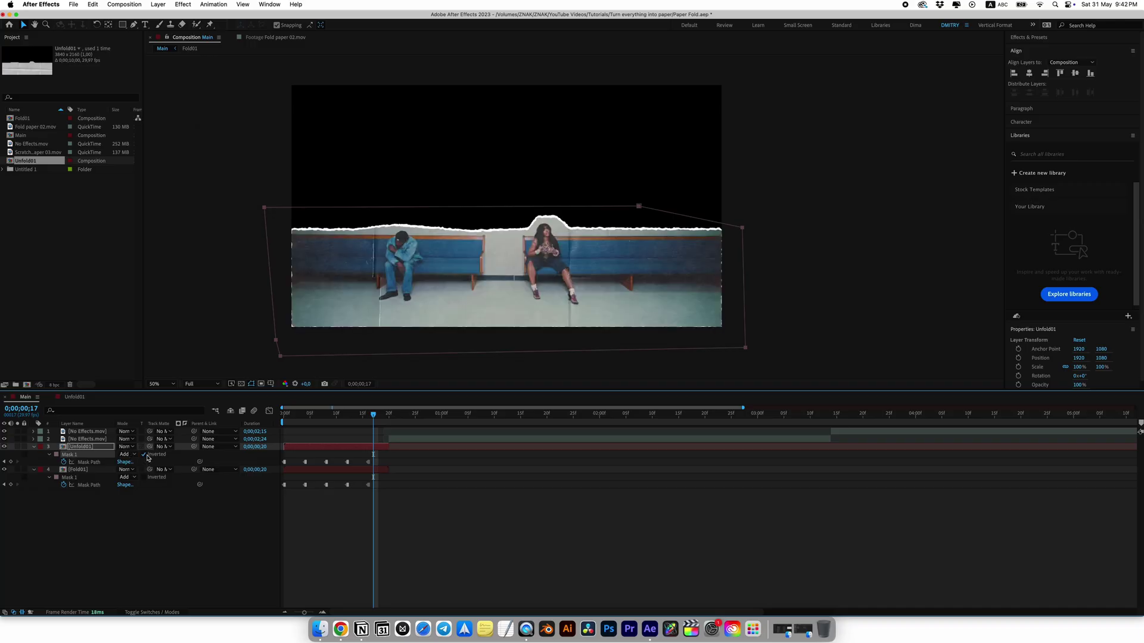
pyautogui.moveTo(343, 415)
pyautogui.mouseDown()
pyautogui.moveTo(357, 415)
pyautogui.moveTo(328, 416)
pyautogui.moveTo(352, 415)
pyautogui.mouseUp()
# Step: Flip the Unfold01 layer both horizontally and vertically
pyautogui.rightClick(423, 300)
pyautogui.moveTo(470, 347)
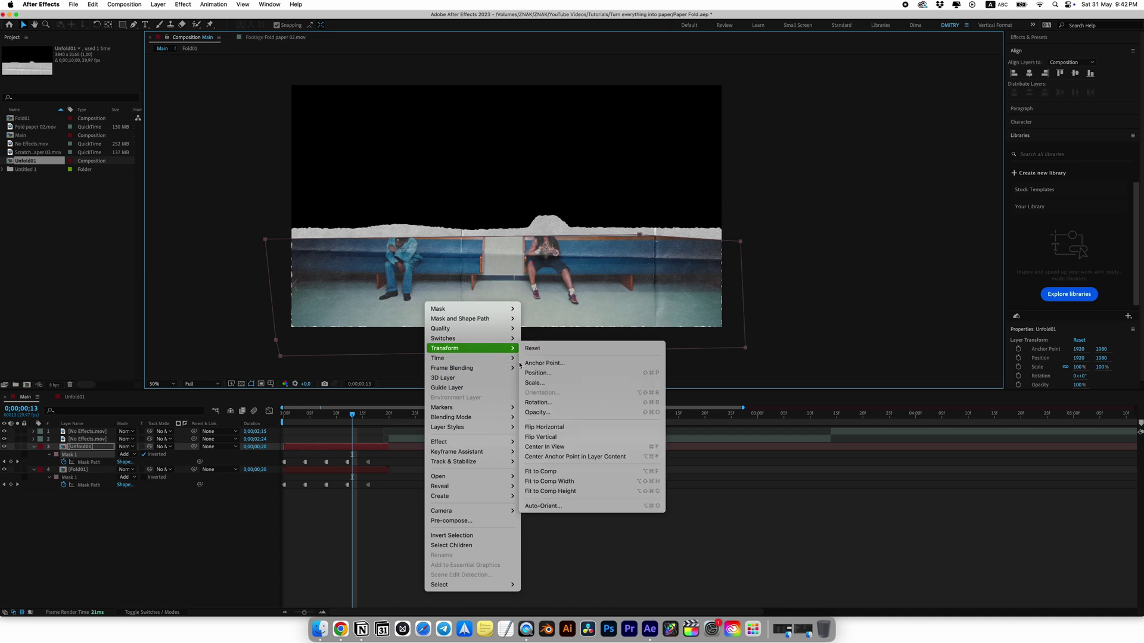
pyautogui.click(551, 428)
pyautogui.rightClick(516, 277)
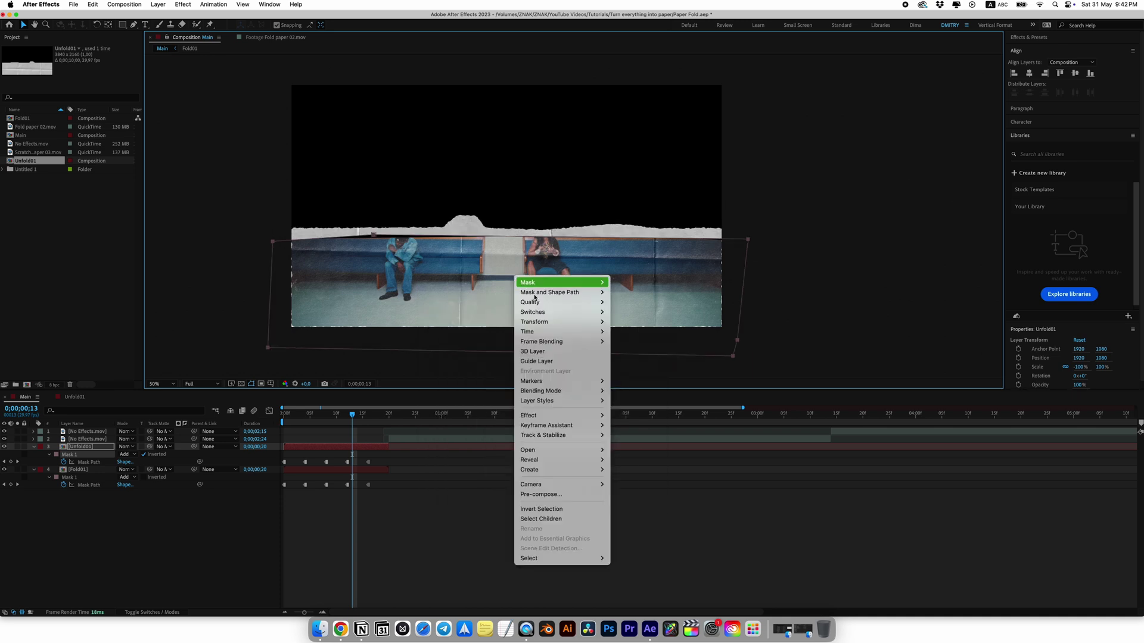
pyautogui.moveTo(543, 327)
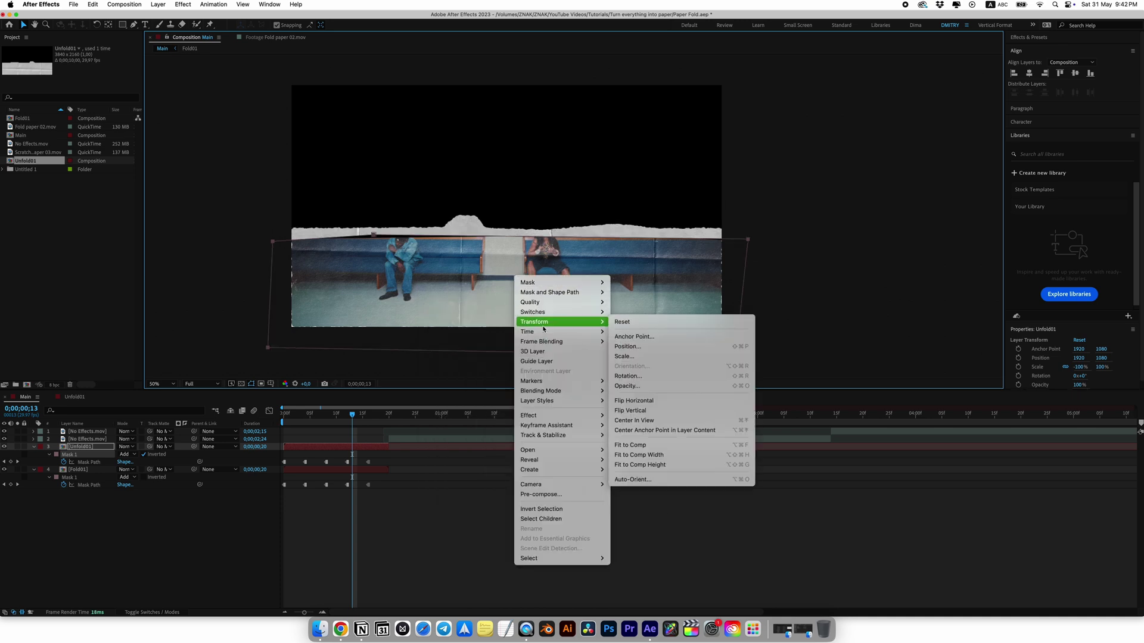
pyautogui.click(632, 410)
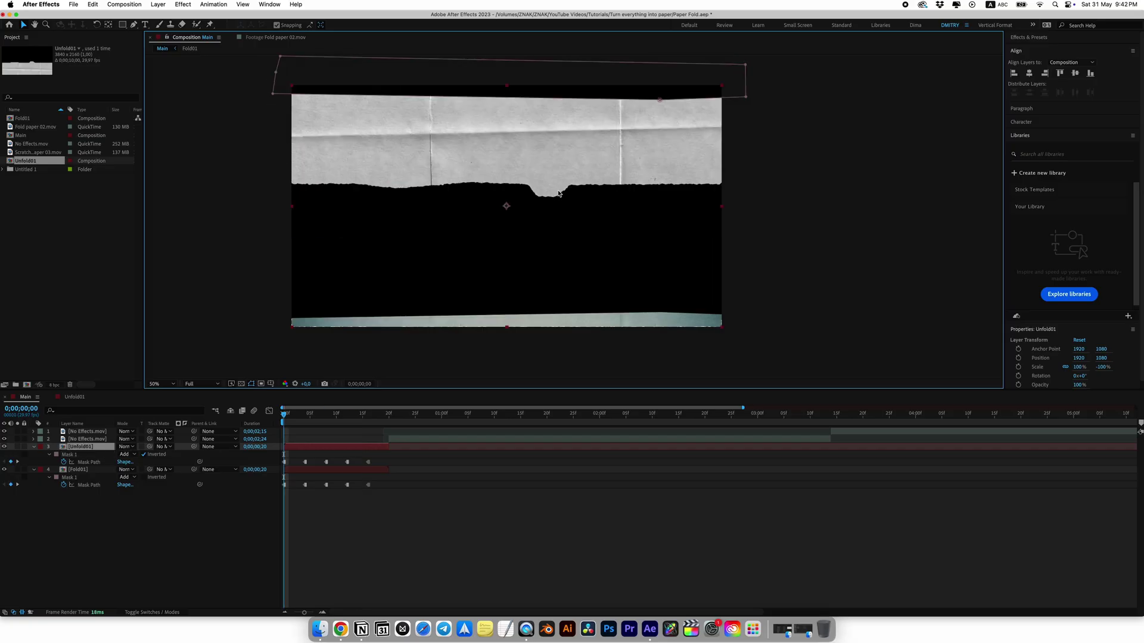
# Step: Keyframe Unfold01's Position rising from below the frame and pull its mask's lower-right corner up
pyautogui.moveTo(538, 151); pyautogui.dragTo(541, 351)
pyautogui.moveTo(584, 260); pyautogui.dragTo(584, 255)
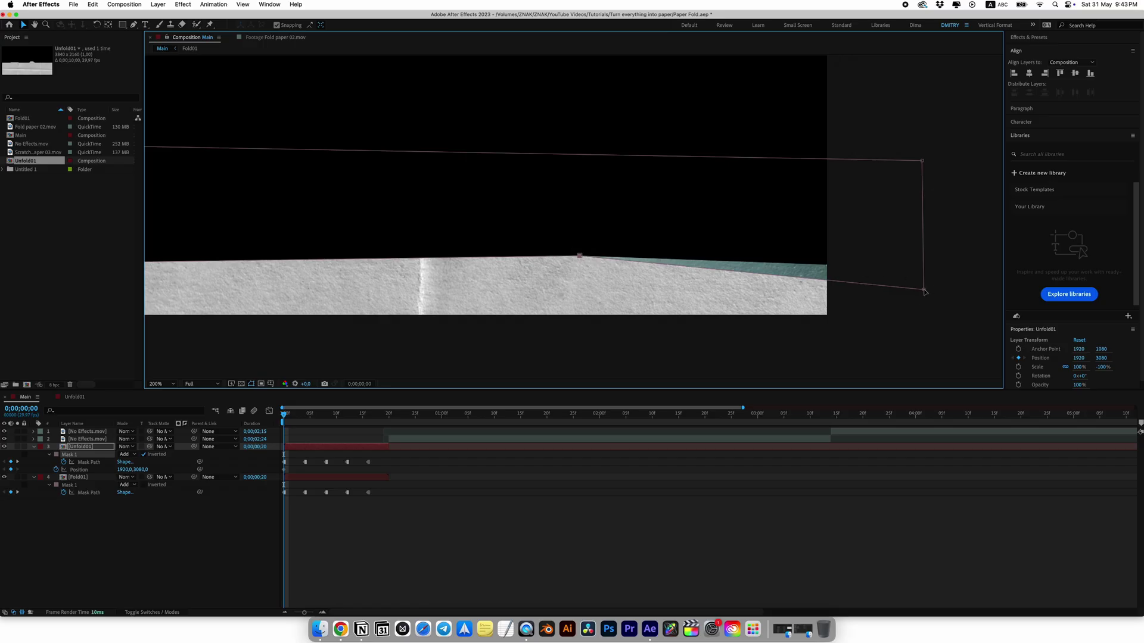
pyautogui.moveTo(924, 291); pyautogui.dragTo(922, 268)
pyautogui.scroll(-1, 585, 277)
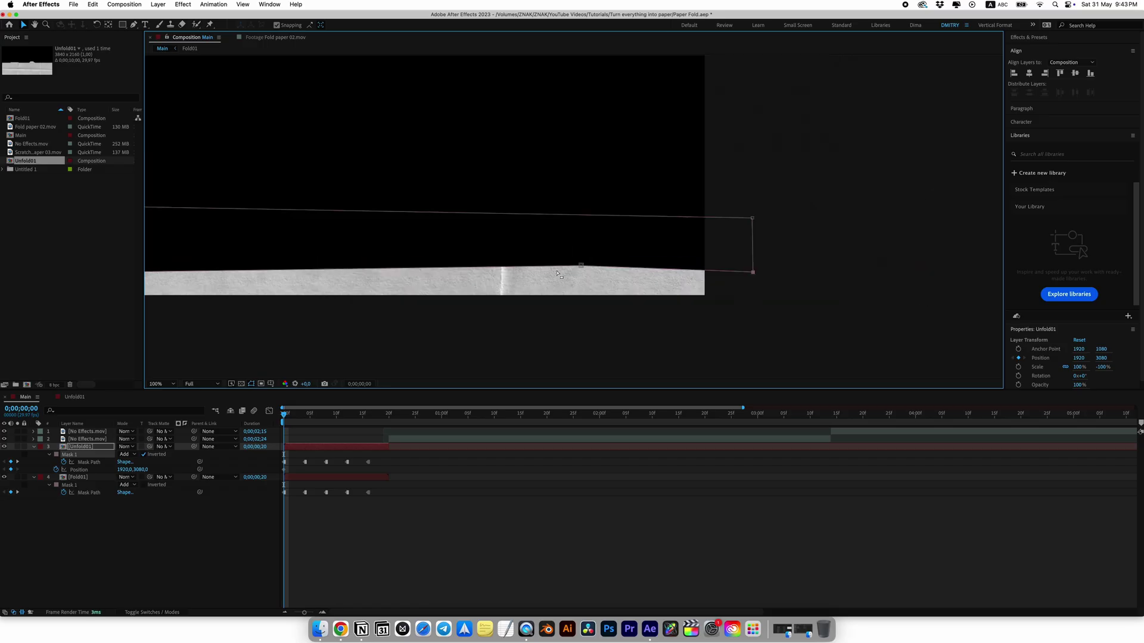
pyautogui.press('space')
pyautogui.moveTo(472, 262); pyautogui.dragTo(825, 254)
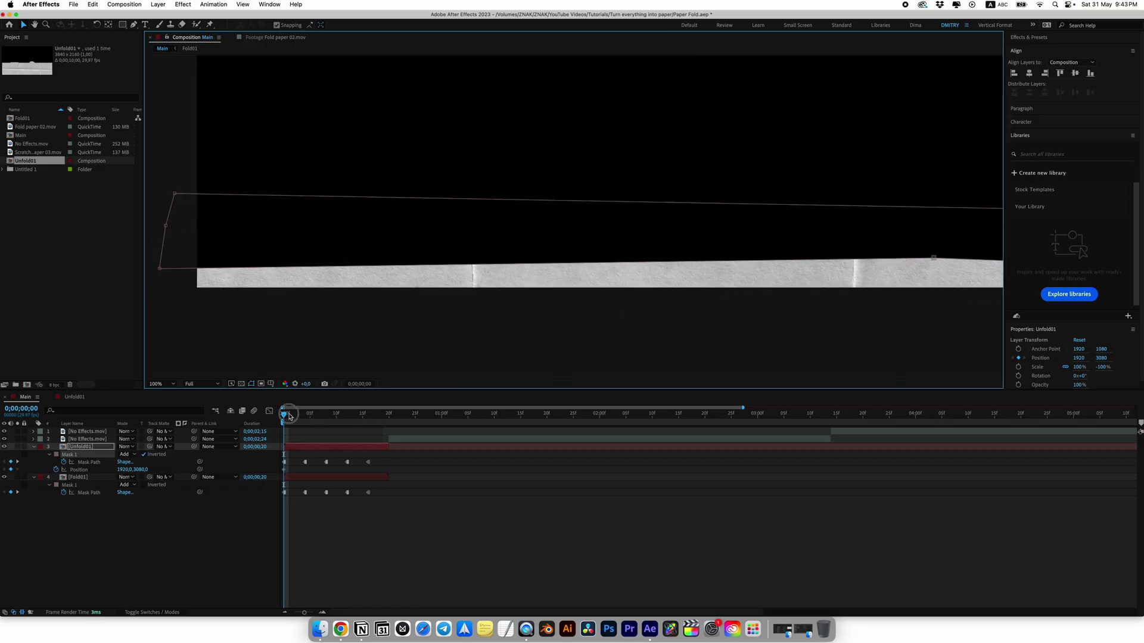
pyautogui.moveTo(289, 415); pyautogui.dragTo(304, 415)
pyautogui.hscroll(3, 685, 268)
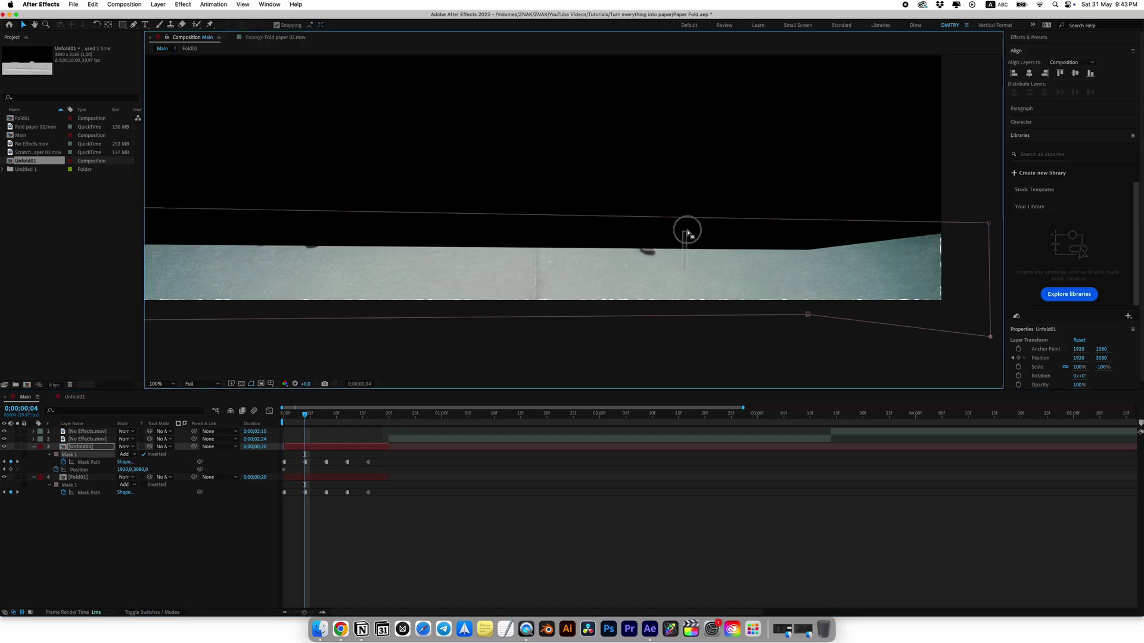
pyautogui.moveTo(688, 232); pyautogui.dragTo(688, 232)
pyautogui.moveTo(697, 288); pyautogui.dragTo(700, 231)
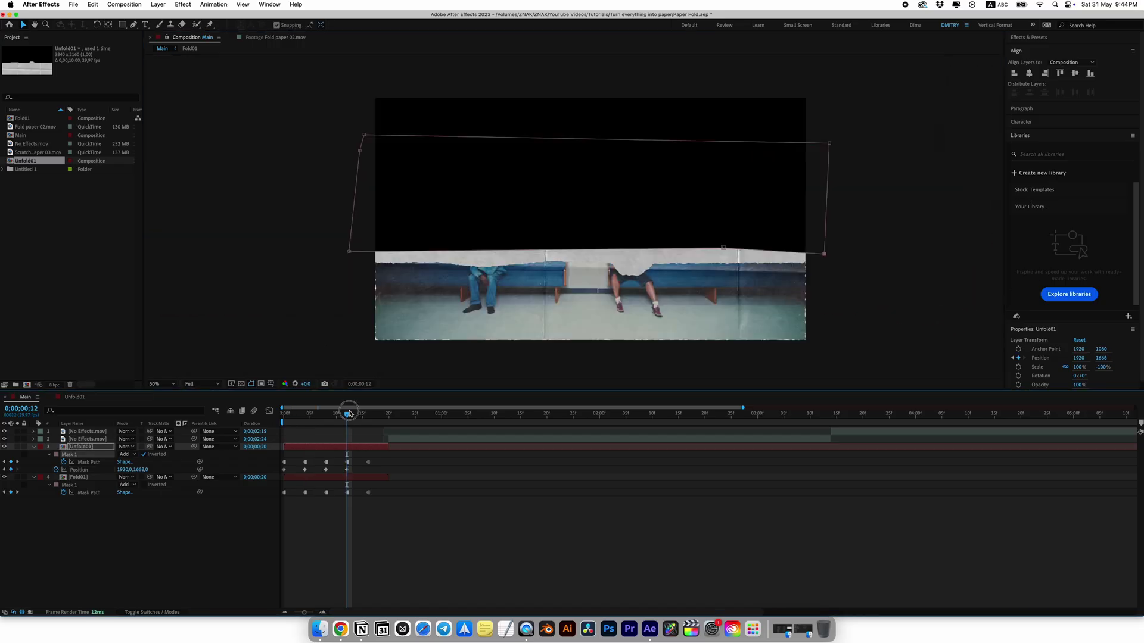
# Step: Split Unfold01 at frame 15 and delete the remainder so it lasts 16 frames
pyautogui.moveTo(350, 415); pyautogui.dragTo(367, 419)
pyautogui.click(368, 451)
pyautogui.press('super+shift+d')
pyautogui.press('Delete')
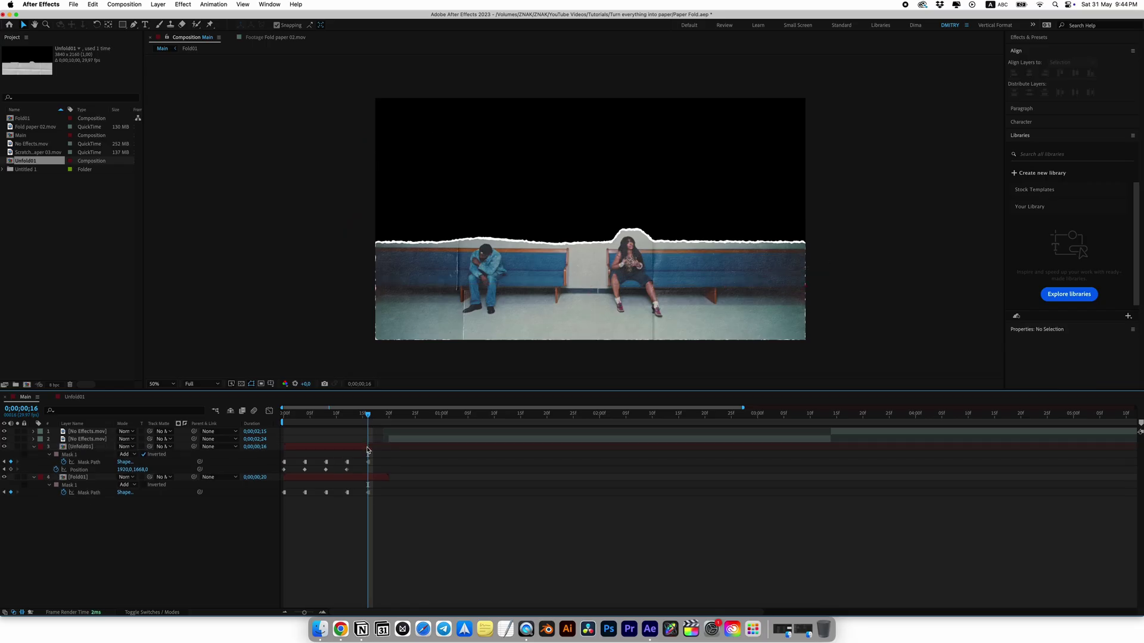
# Step: Change the interpolation of all four Position keyframes and preview the rise
pyautogui.moveTo(341, 472); pyautogui.dragTo(276, 475)
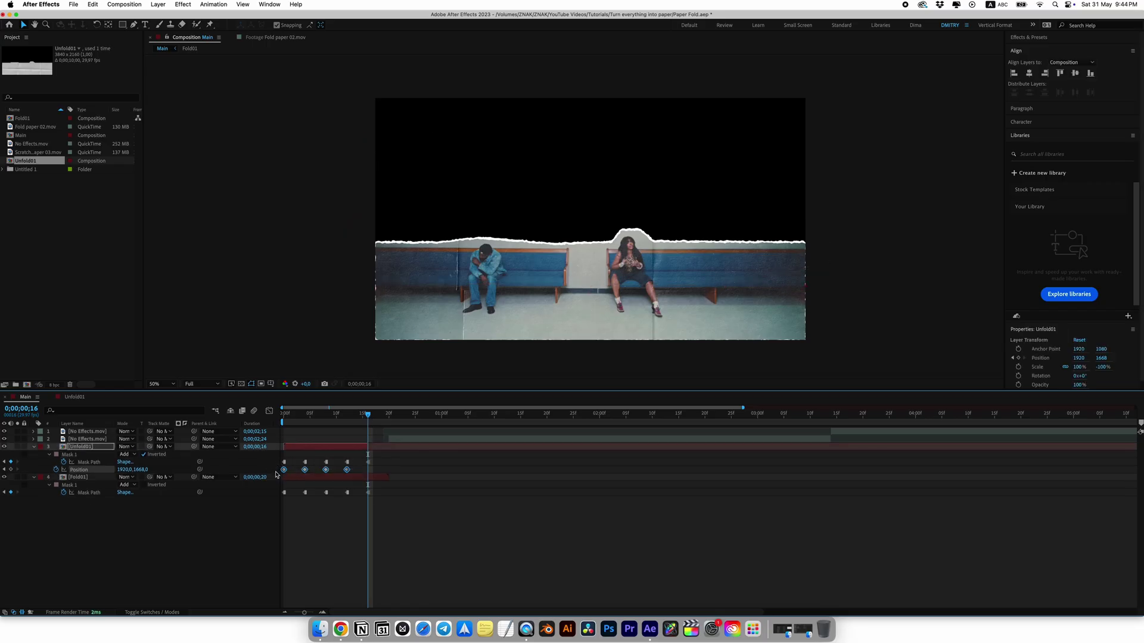
pyautogui.rightClick(284, 471)
pyautogui.click(324, 575)
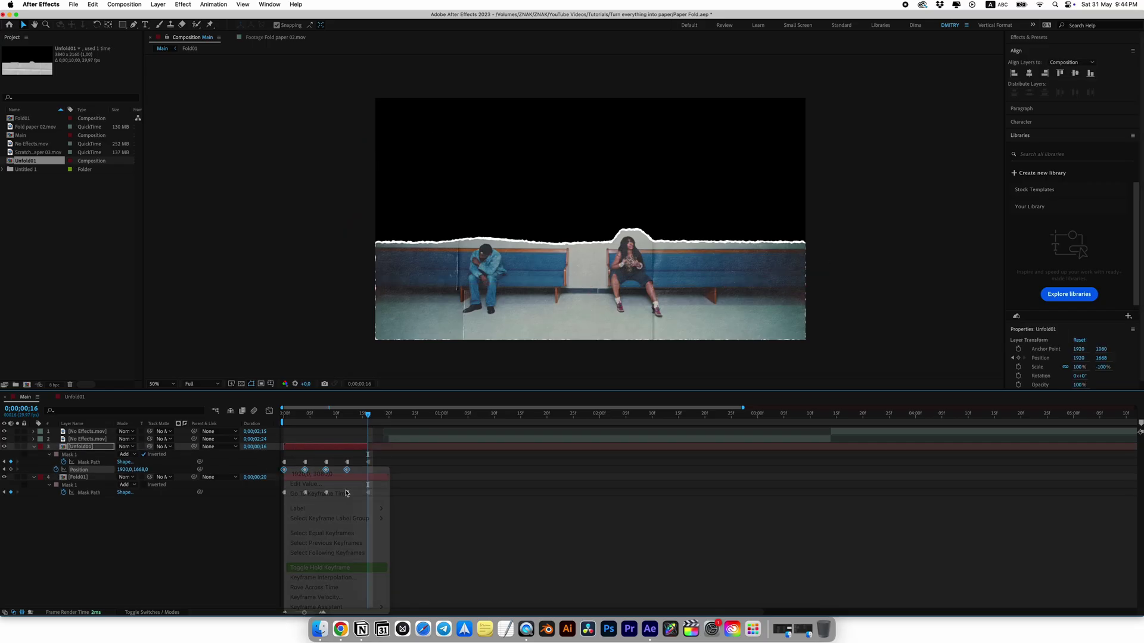
pyautogui.moveTo(360, 421)
pyautogui.mouseDown()
pyautogui.moveTo(246, 424)
pyautogui.moveTo(383, 431)
pyautogui.moveTo(329, 433)
pyautogui.moveTo(381, 438)
pyautogui.moveTo(346, 426)
pyautogui.mouseUp()
pyautogui.click(417, 525)
# Step: Apply a Drop Shadow effect to Unfold01 at frame 12
pyautogui.press('u')
pyautogui.click(341, 446)
pyautogui.hotkey('ctrl', 'space')
pyautogui.write('drop')
pyautogui.press('Return')
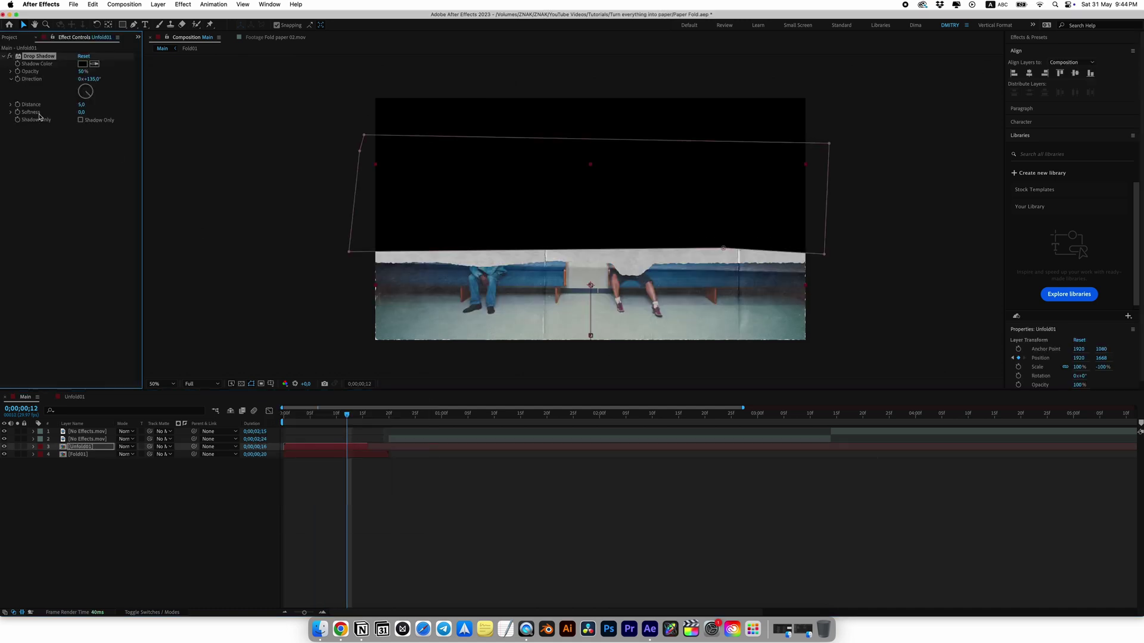
# Step: Set the shadow distance to 0 and opacity to 100%, then paste it onto Fold01
pyautogui.moveTo(81, 106); pyautogui.dragTo(164, 112)
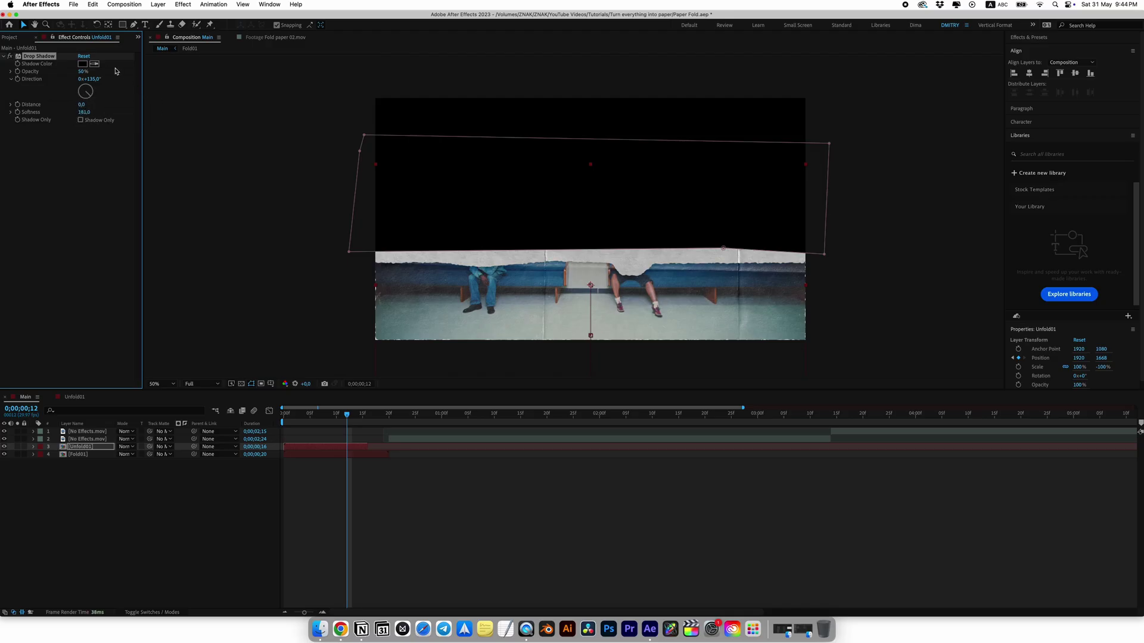
pyautogui.moveTo(81, 74); pyautogui.dragTo(342, 76)
pyautogui.click(78, 456)
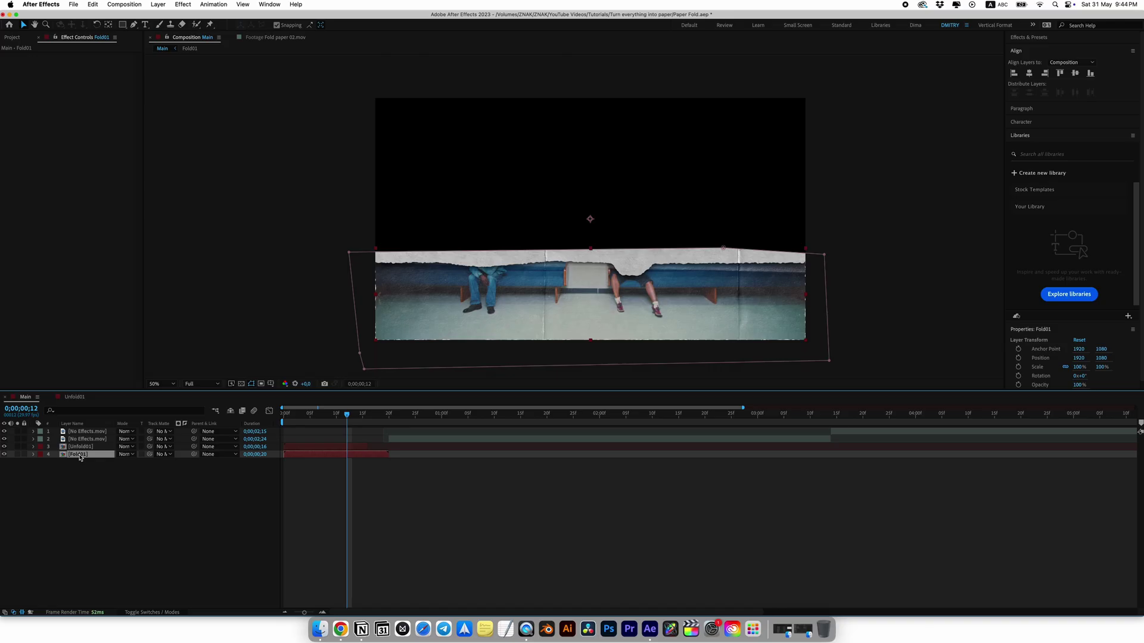
pyautogui.press('super+v')
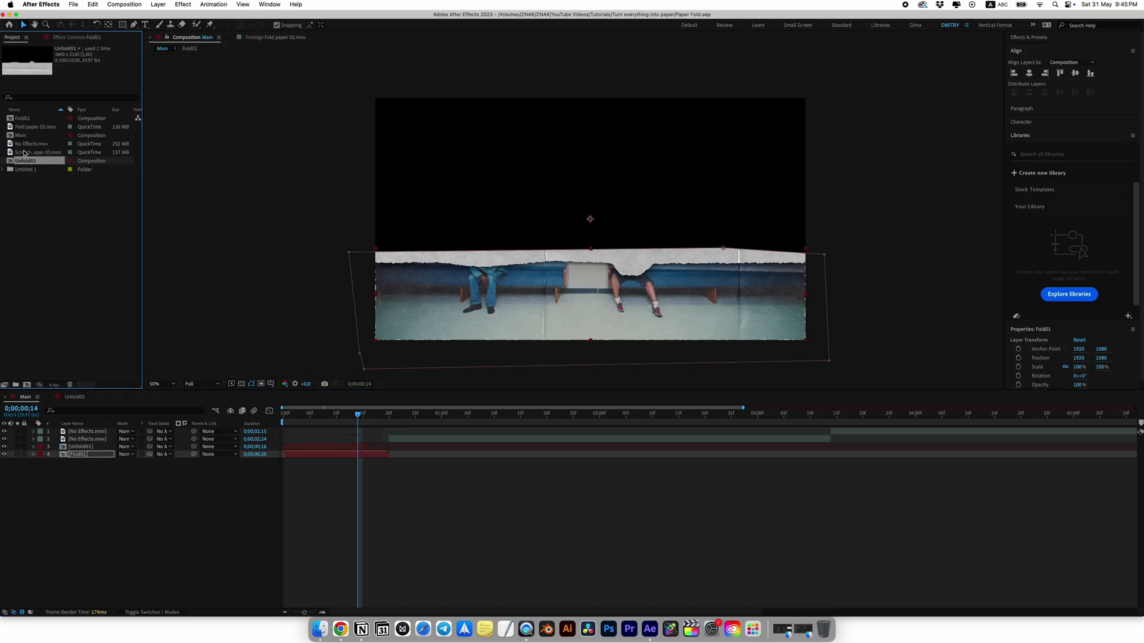
# Step: Add Scratched paper 03.mov to the bottom of the composition's layer stack
pyautogui.moveTo(23, 153); pyautogui.dragTo(75, 446)
pyautogui.click(367, 419)
pyautogui.hotkey('ctrl', 'space')
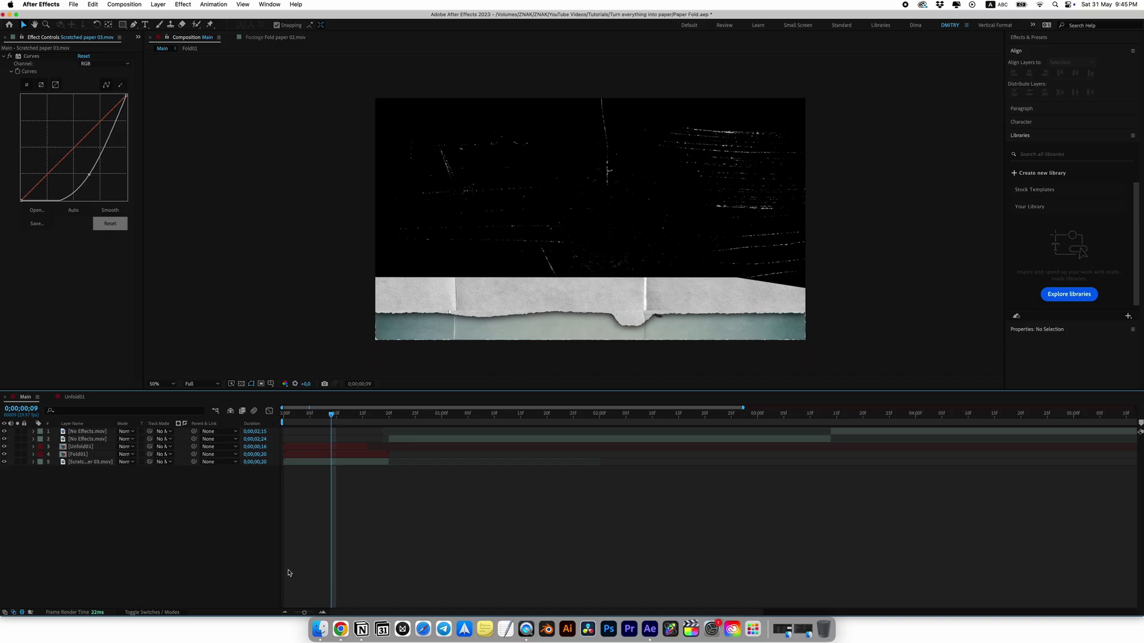
pyautogui.rightClick(105, 494)
# Step: Create a new adjustment layer below No Effects.mov and cut away everything before frame 17
pyautogui.moveTo(115, 499)
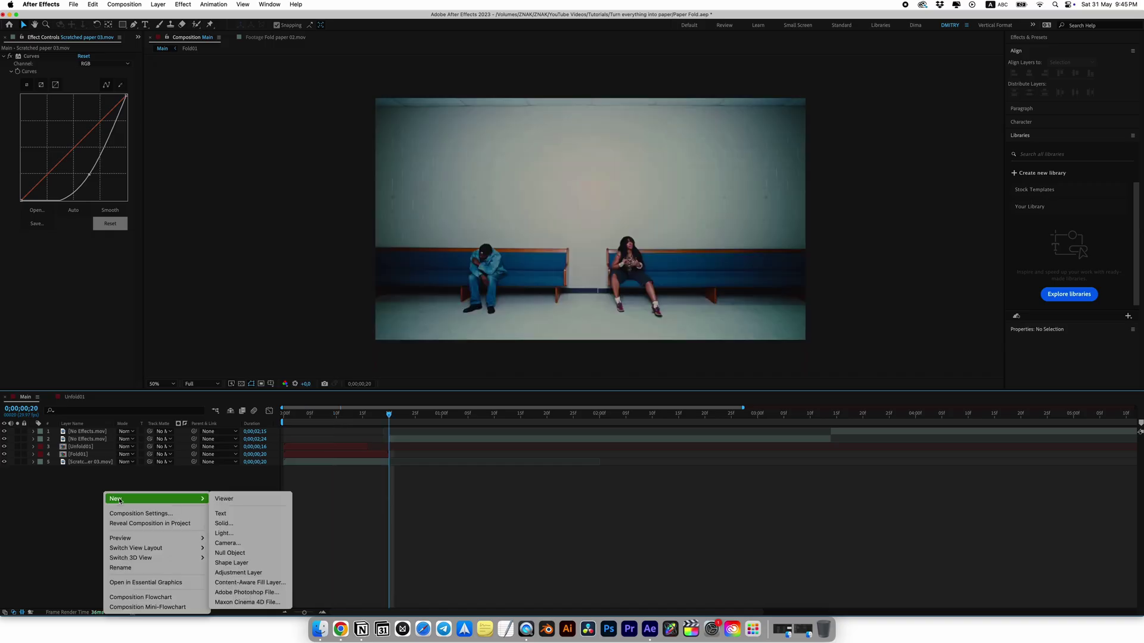
pyautogui.click(238, 574)
pyautogui.moveTo(70, 438); pyautogui.dragTo(86, 444)
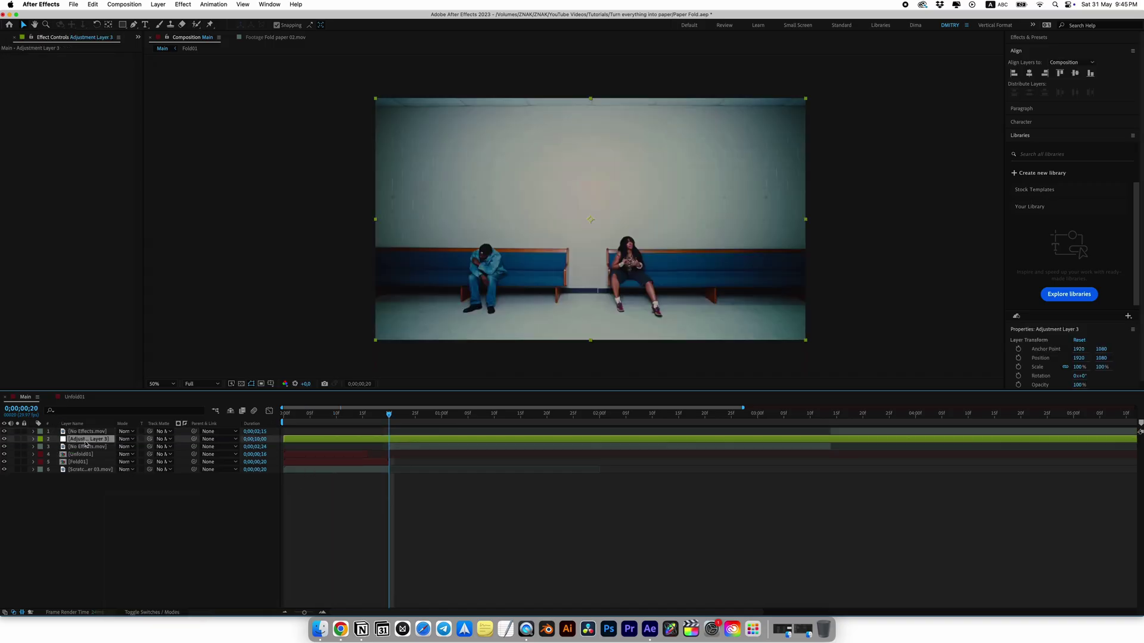
pyautogui.moveTo(380, 420); pyautogui.dragTo(373, 421)
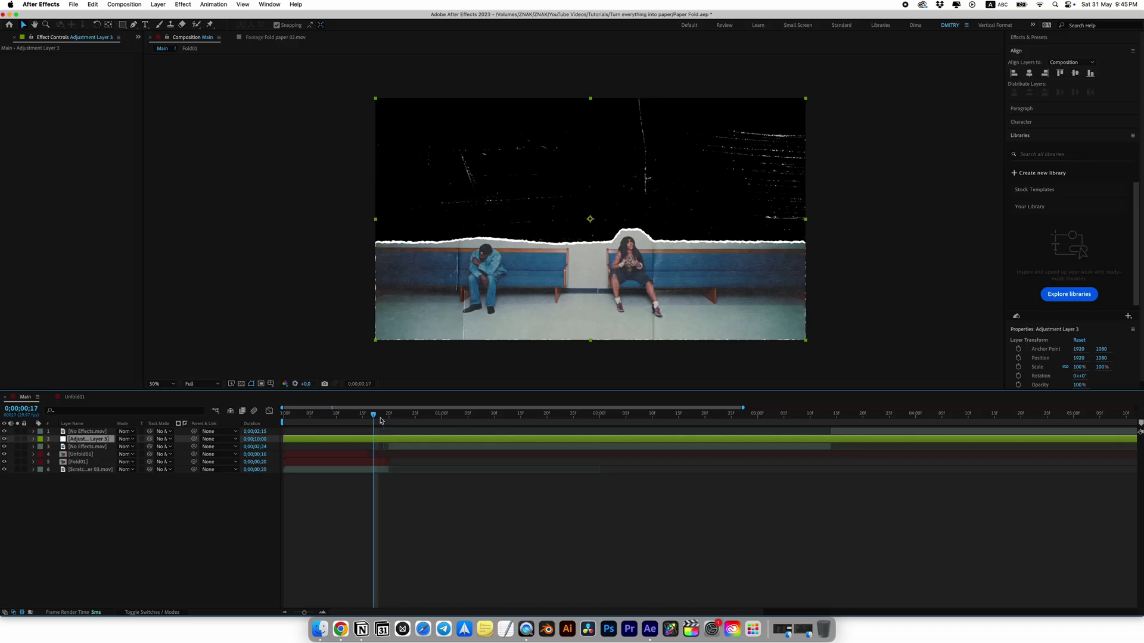
pyautogui.press('super+shift+d')
pyautogui.click(343, 452)
pyautogui.press('Delete')
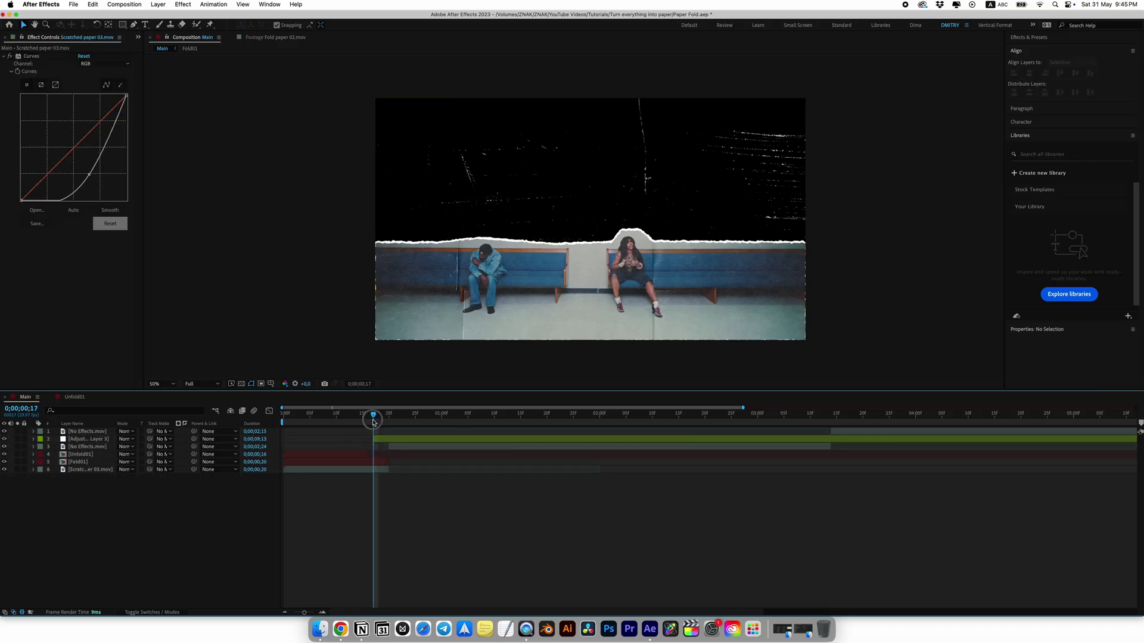
# Step: Trim the adjustment layer's end at frame 23 and return to frame 20
pyautogui.moveTo(373, 422); pyautogui.dragTo(390, 423)
pyautogui.press('super+Right')
pyautogui.press('super+Right')
pyautogui.press('super+Right')
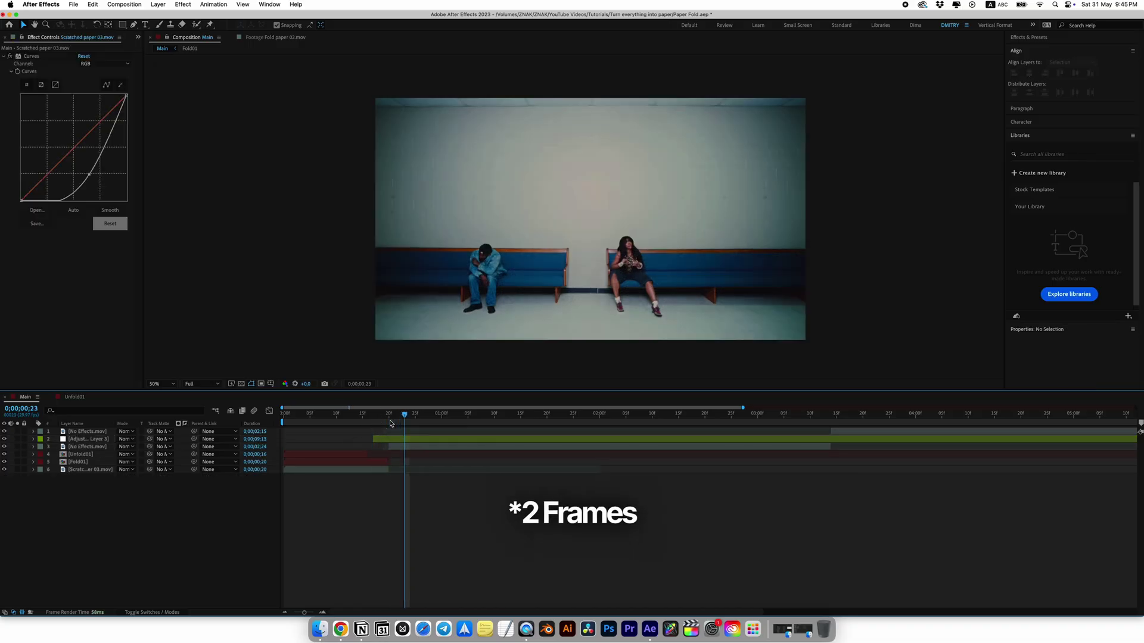
pyautogui.click(381, 440)
pyautogui.press('super+shift+d')
pyautogui.press('Delete')
pyautogui.click(397, 422)
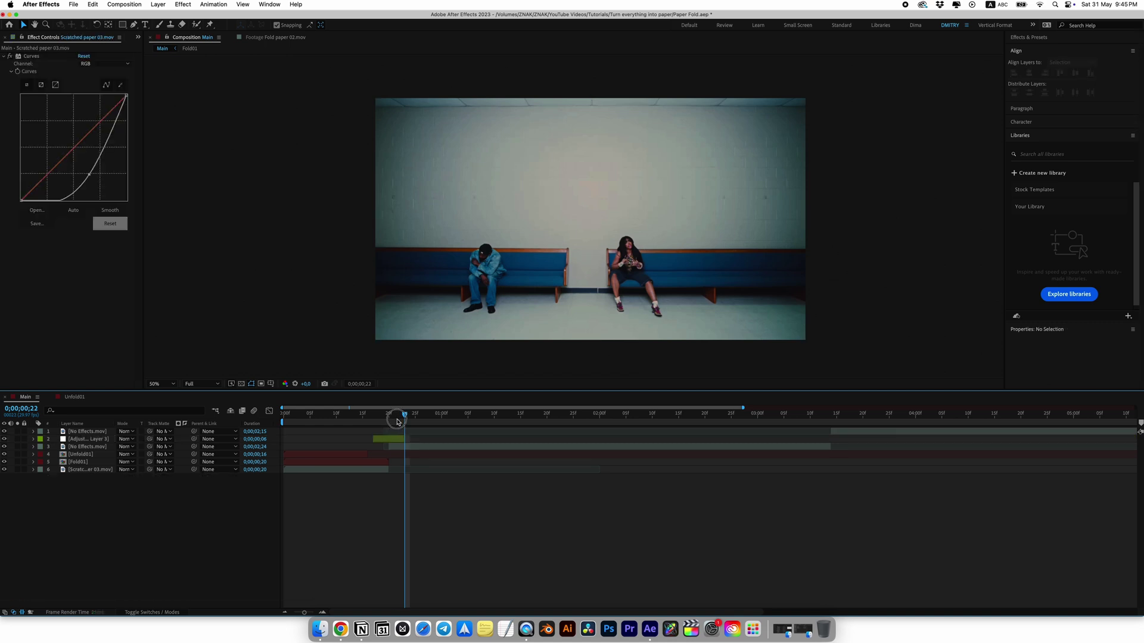
pyautogui.moveTo(398, 421); pyautogui.dragTo(390, 424)
pyautogui.click(391, 444)
pyautogui.hotkey('ctrl', 'space')
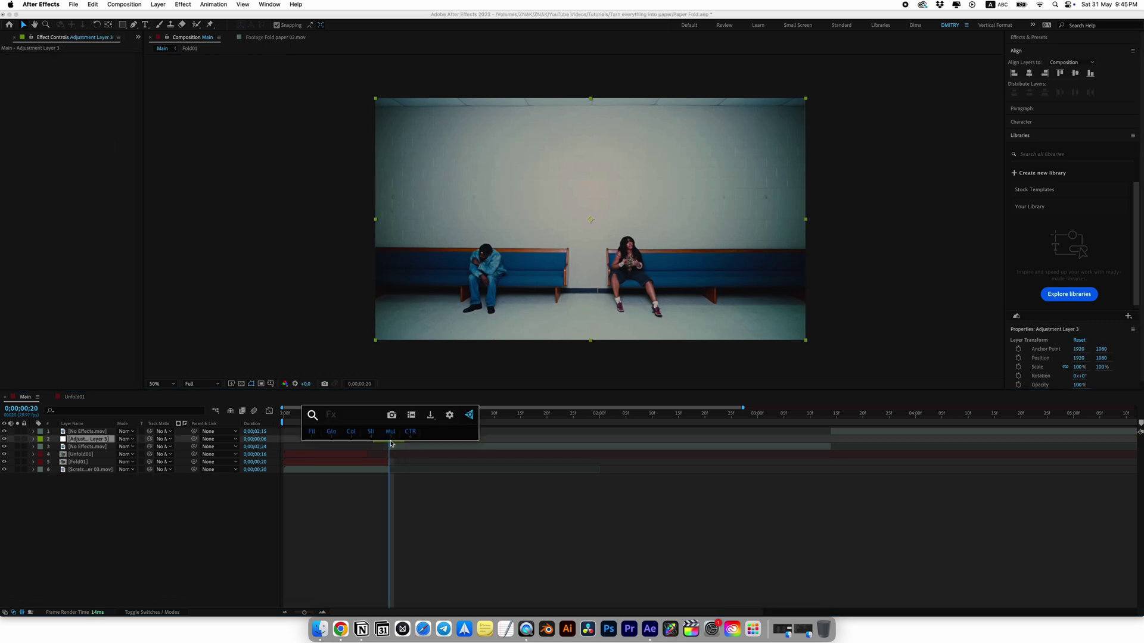
# Step: Apply Brightness & Contrast to the adjustment layer and raise Brightness to 150
pyautogui.write('bri')
pyautogui.press('Return')
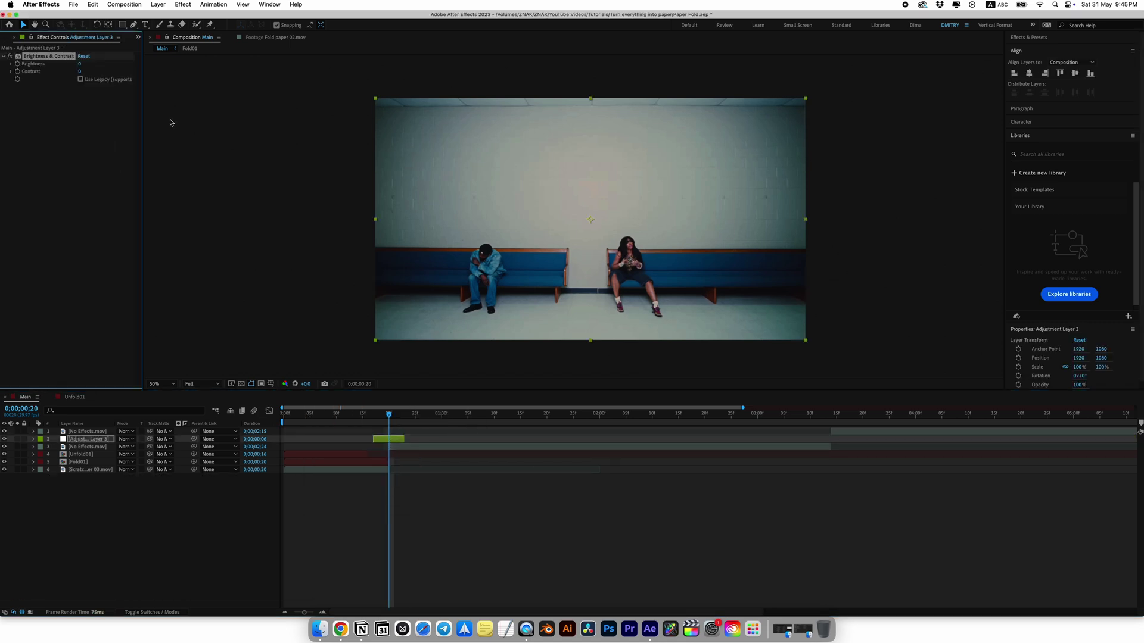
pyautogui.moveTo(81, 65); pyautogui.dragTo(331, 66)
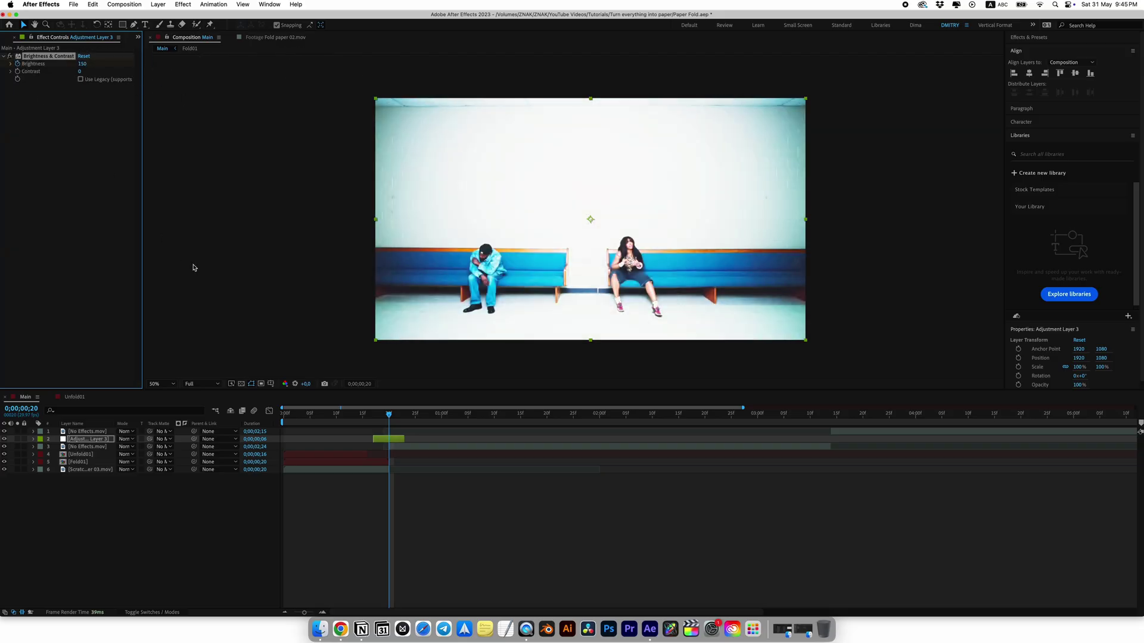
# Step: Add a Brightness keyframe of 0 at frame 17 and check the flash through frame 23
pyautogui.press('pageup')
pyautogui.press('pageup')
pyautogui.press('pageup')
pyautogui.press('u')
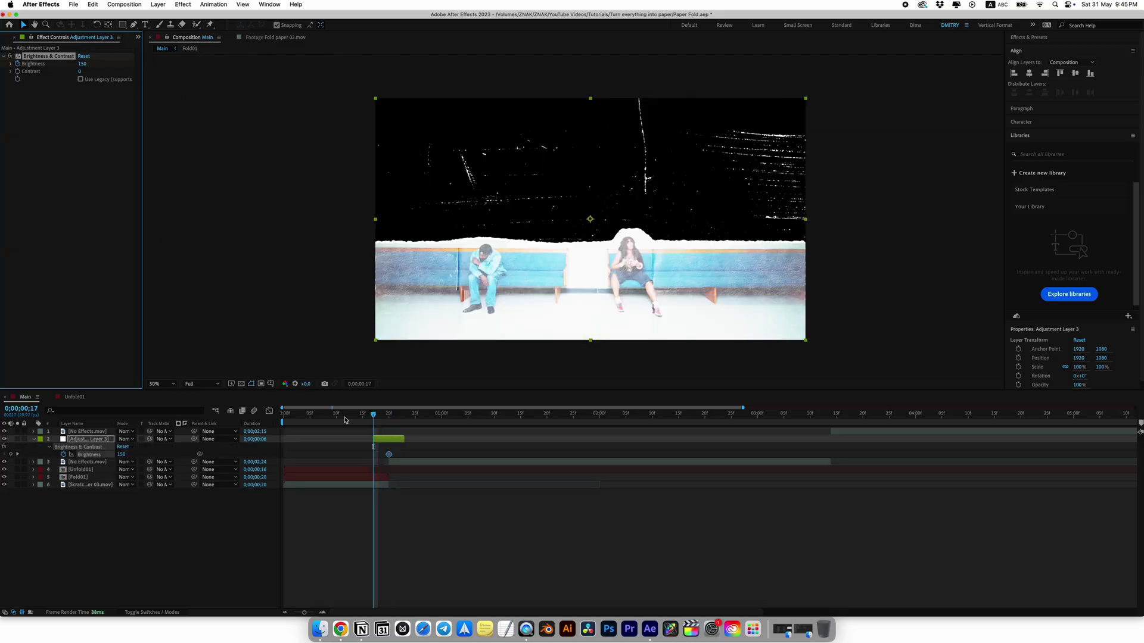
pyautogui.moveTo(121, 456); pyautogui.dragTo(24, 461)
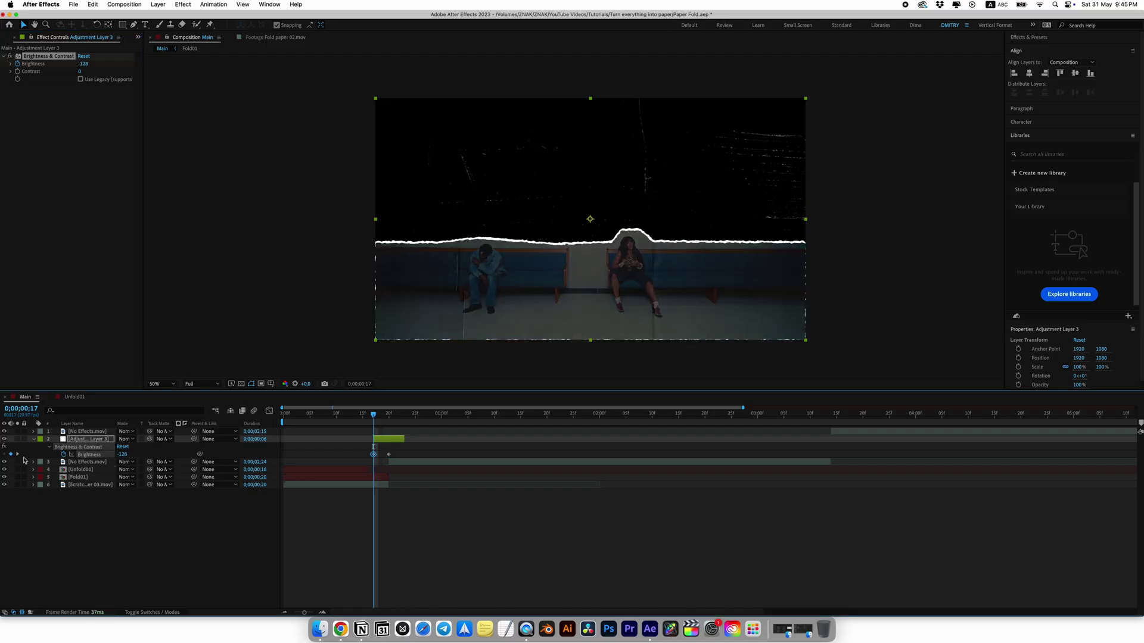
pyautogui.write('0')
pyautogui.press('Return')
pyautogui.moveTo(377, 415); pyautogui.dragTo(405, 415)
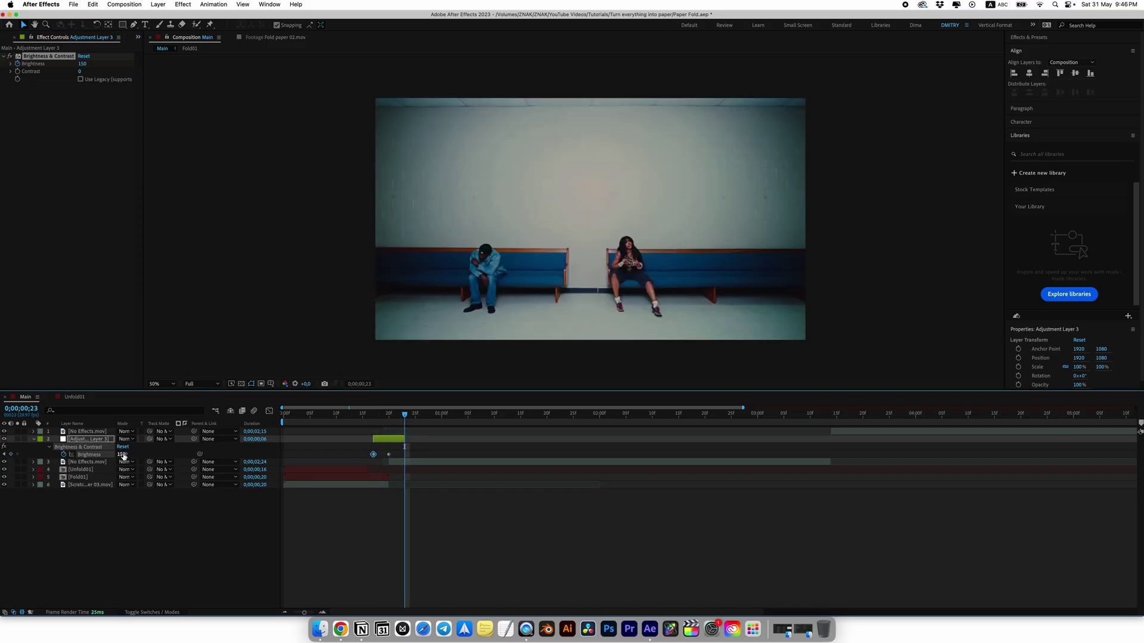
pyautogui.press('Return')
# Step: Apply the Transform effect to the adjustment layer
pyautogui.hotkey('ctrl', 'space')
pyautogui.write('tra')
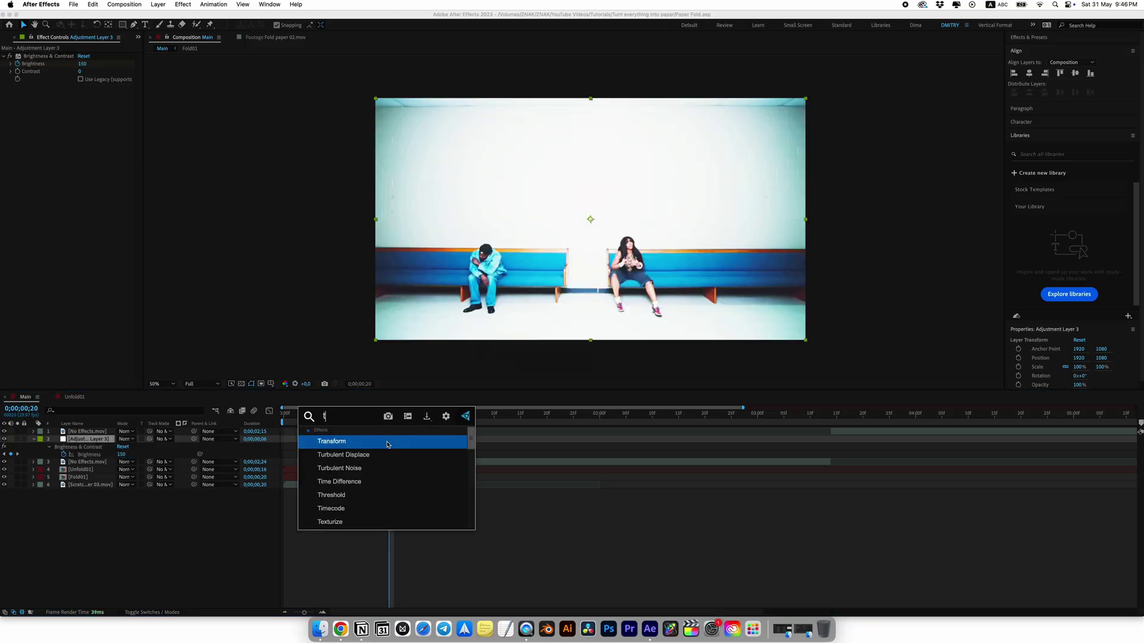
pyautogui.press('Return')
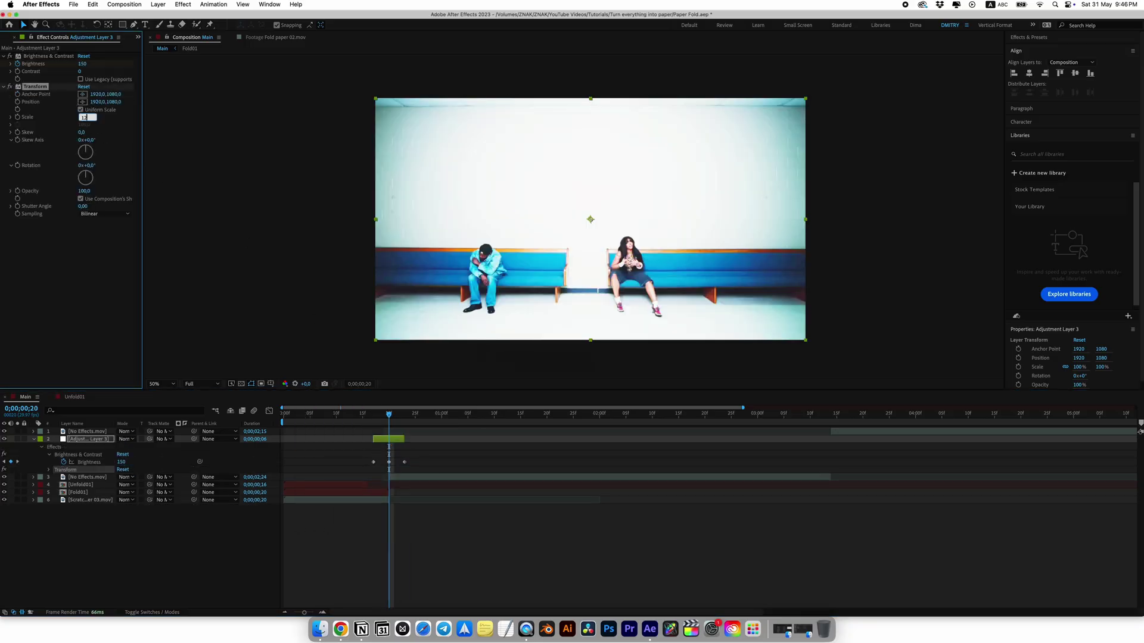
# Step: Set Transform Scale to 102 and drive its Position with a wiggle(100,10) expression
pyautogui.press('Return')
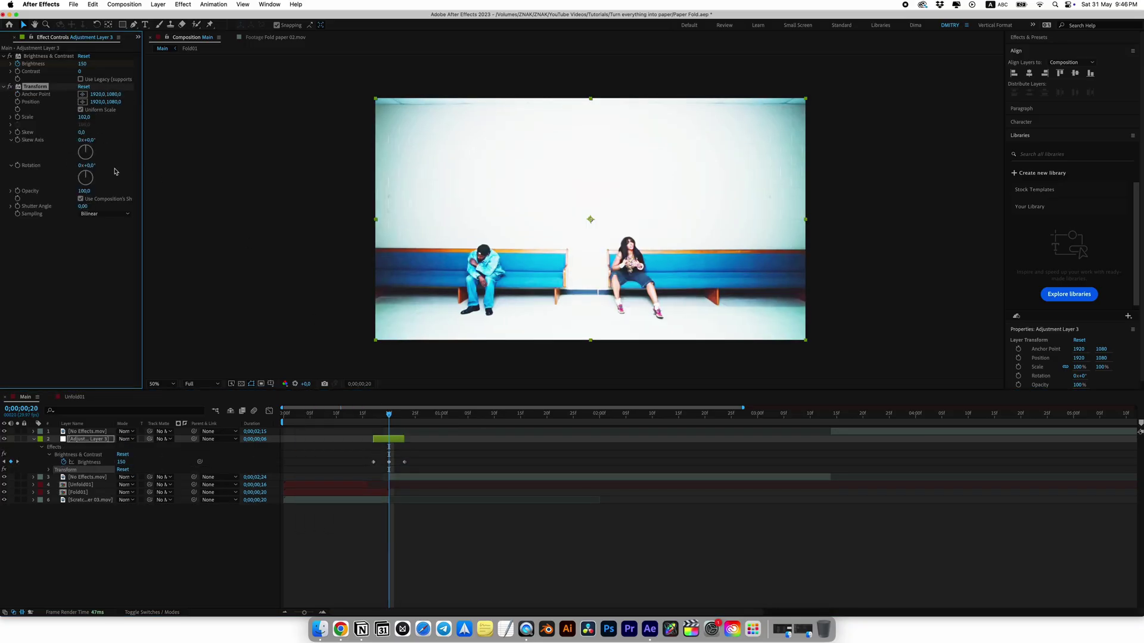
pyautogui.keyDown('alt'); pyautogui.click(18, 103); pyautogui.keyUp('alt')
pyautogui.write('wiggle()')
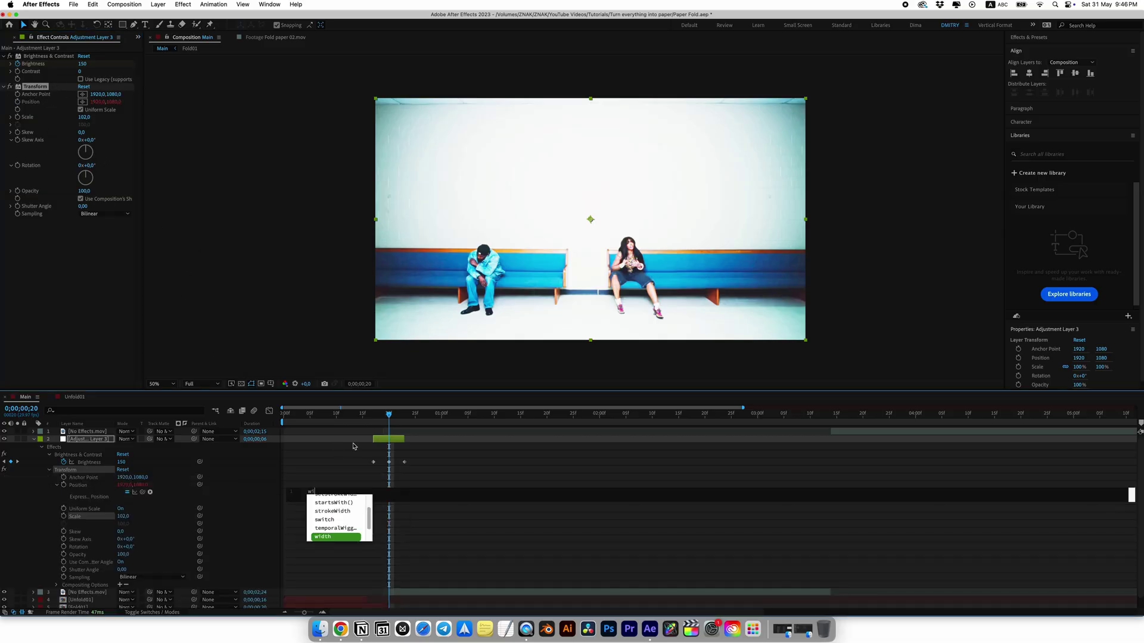
pyautogui.press('Return')
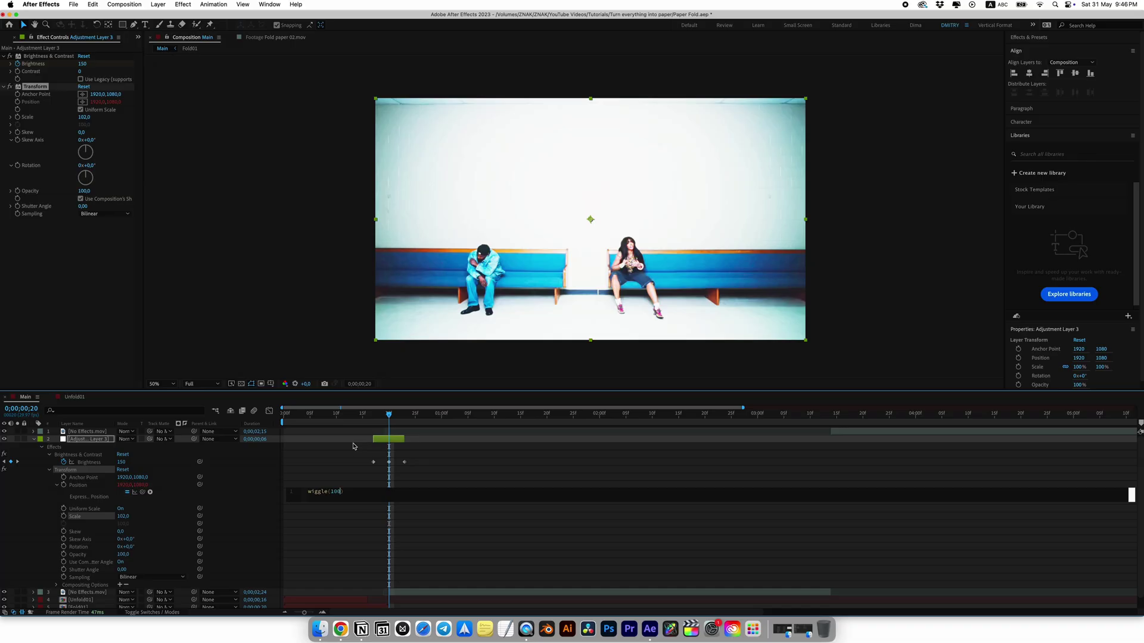
pyautogui.click(358, 470)
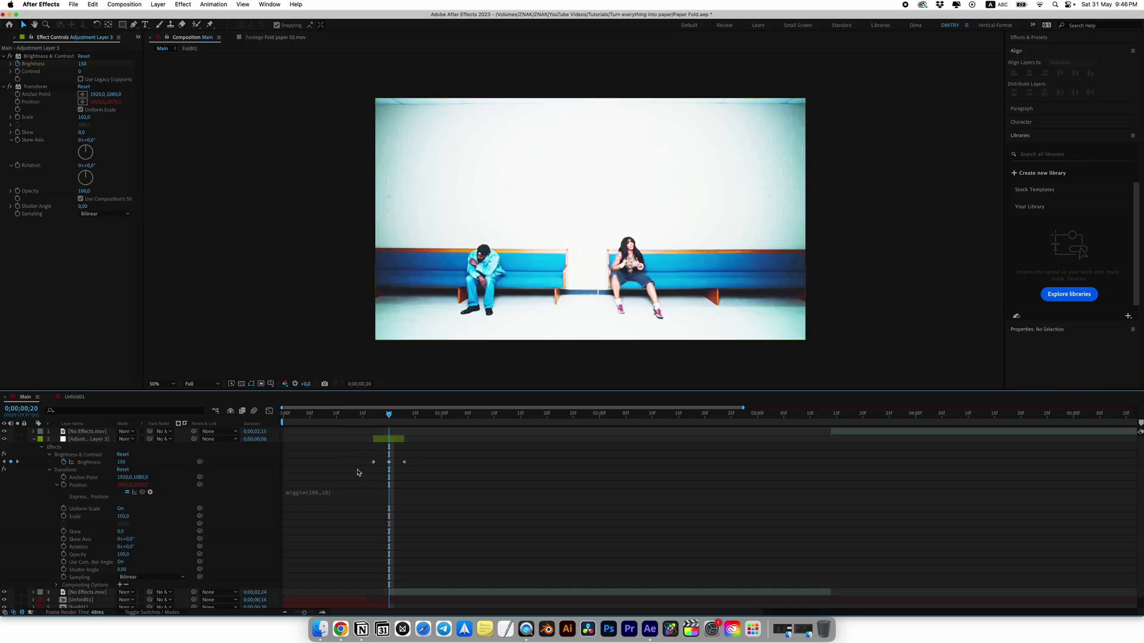
pyautogui.rightClick(110, 493)
# Step: Add Adjustment Layer 4 lower in the layer stack and apply a Transform effect to it
pyautogui.moveTo(161, 498)
pyautogui.click(244, 573)
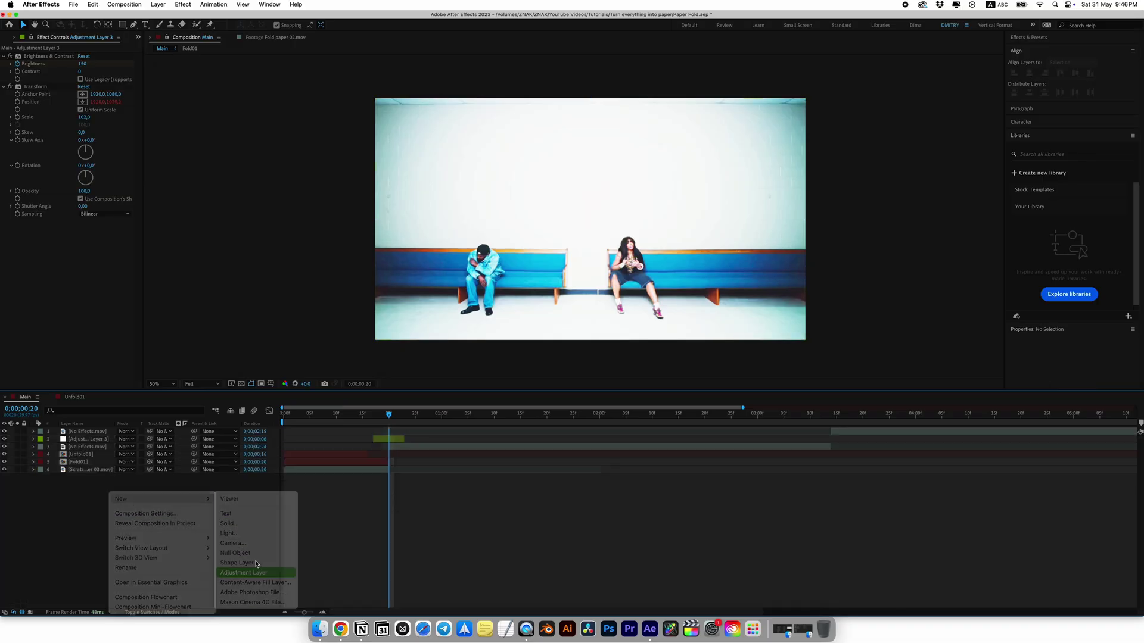
pyautogui.moveTo(82, 436); pyautogui.dragTo(87, 458)
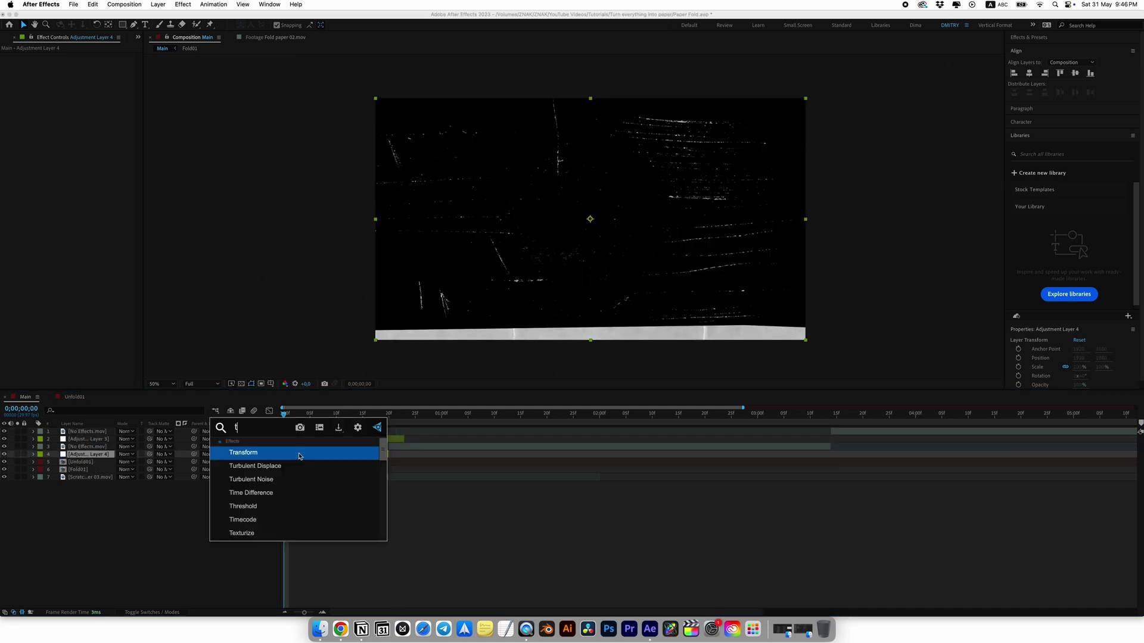
pyautogui.click(299, 454)
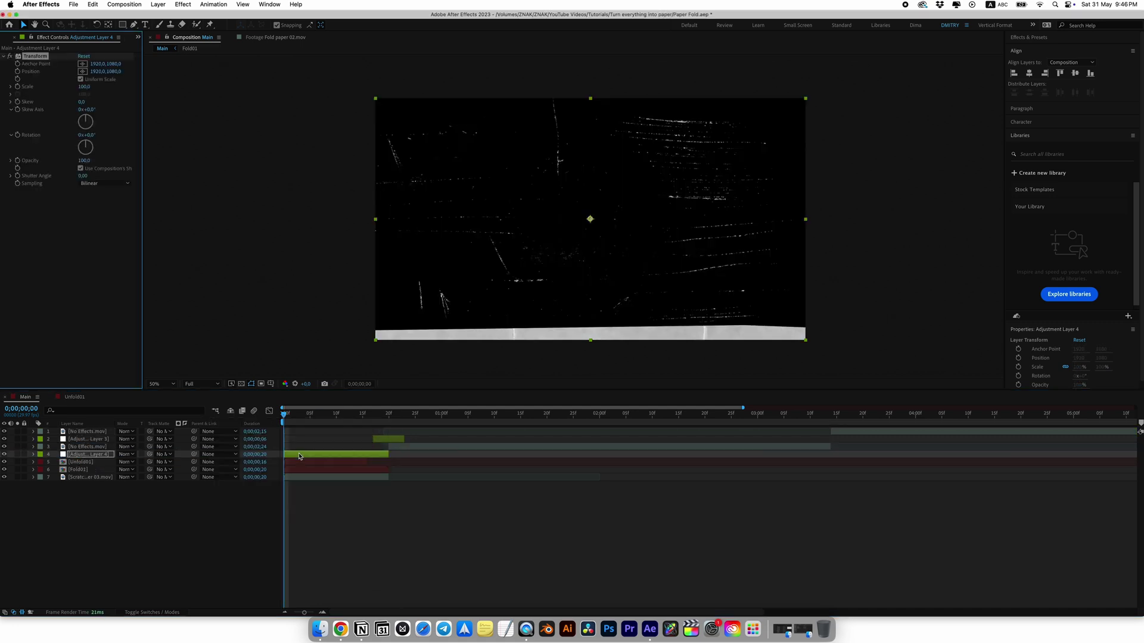
pyautogui.press('space')
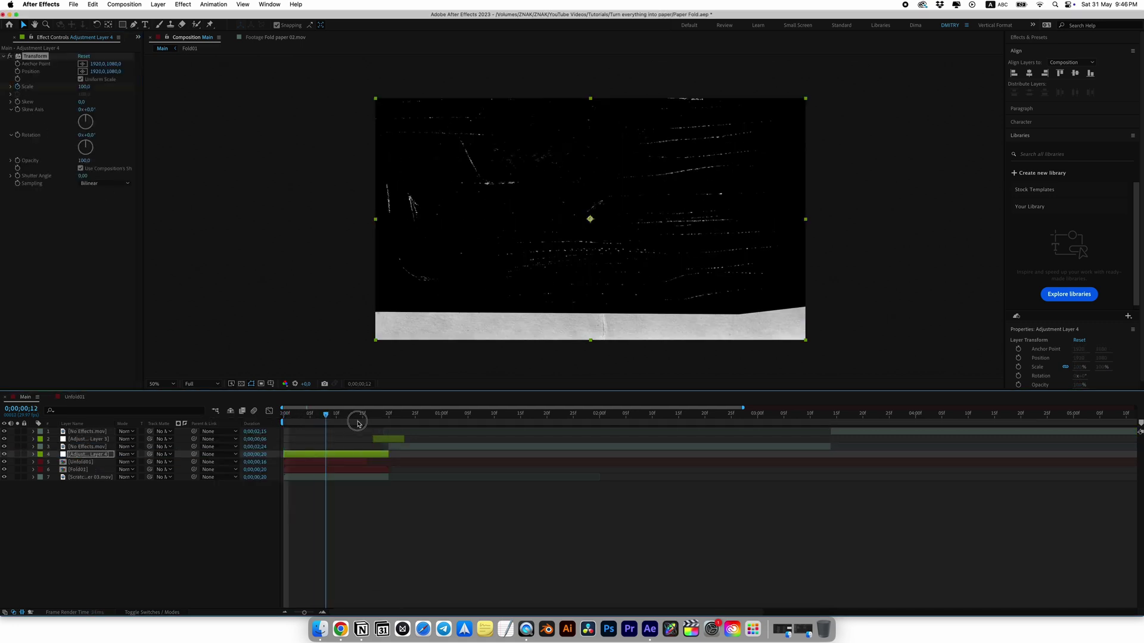
# Step: Set Adjustment Layer 4's Transform Scale to 105 and return to the comp start
pyautogui.click(86, 88)
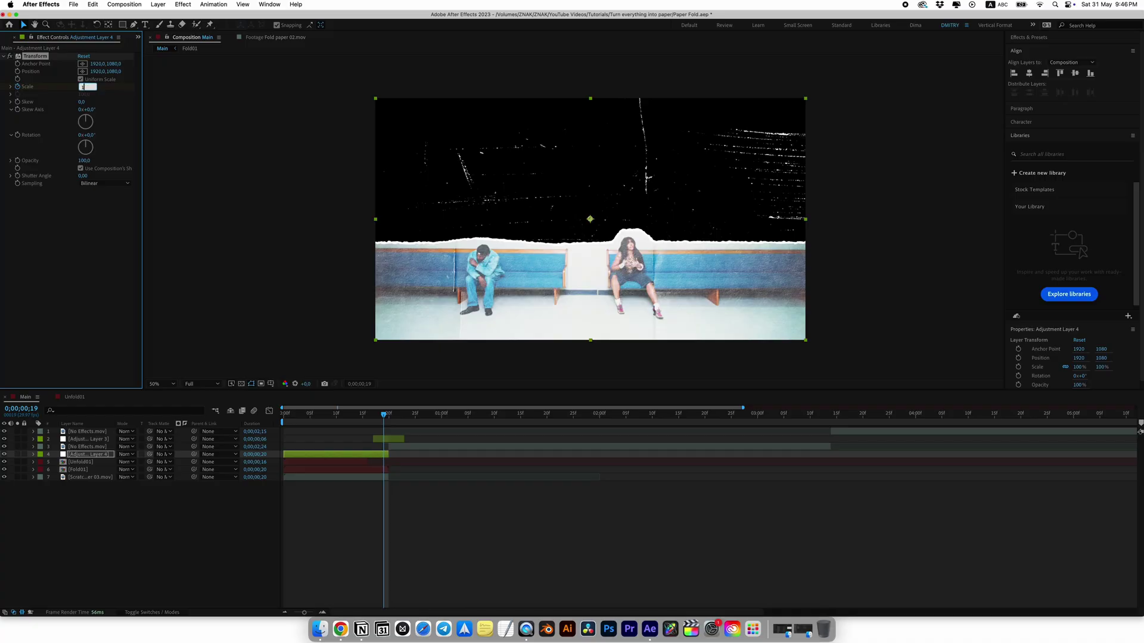
pyautogui.press('super+s')
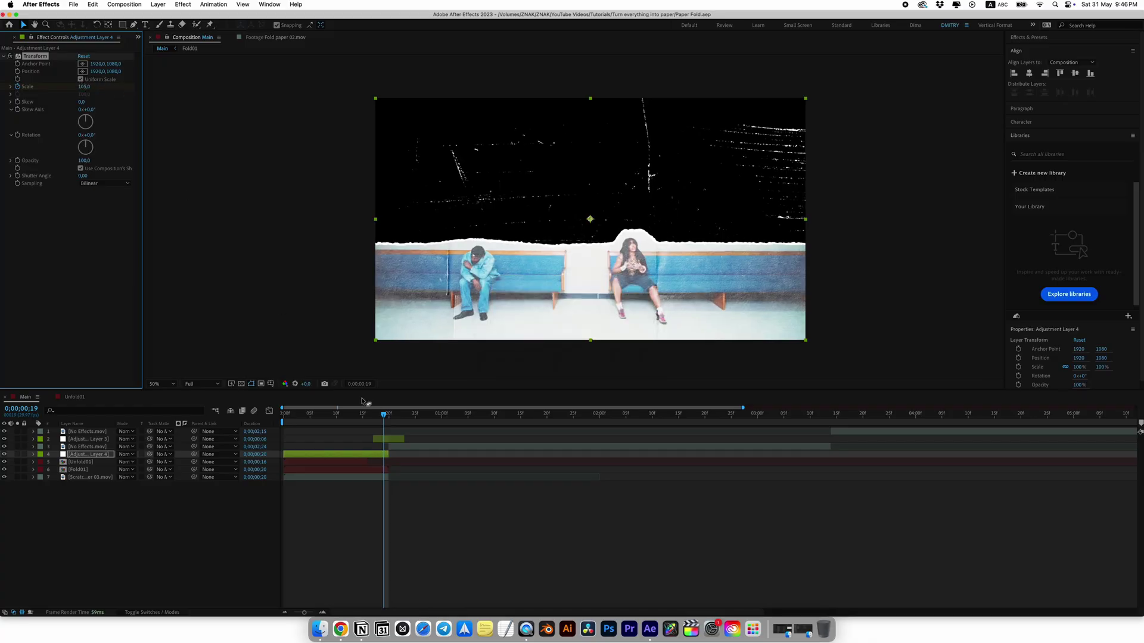
pyautogui.click(409, 510)
pyautogui.press('u')
pyautogui.press('u')
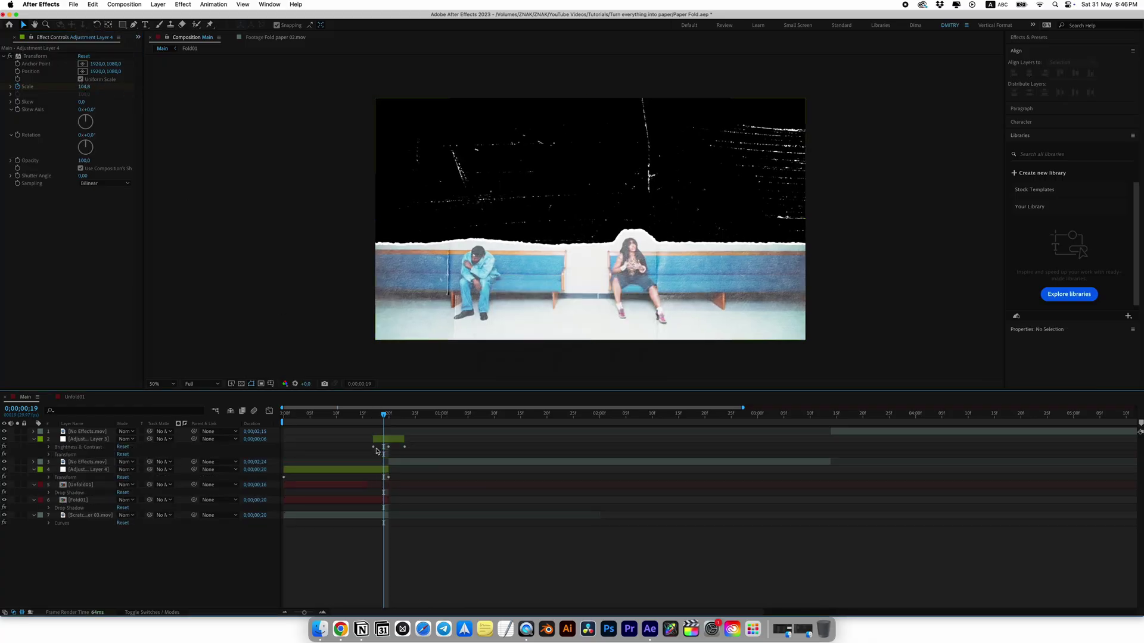
pyautogui.press('u')
pyautogui.press('Home')
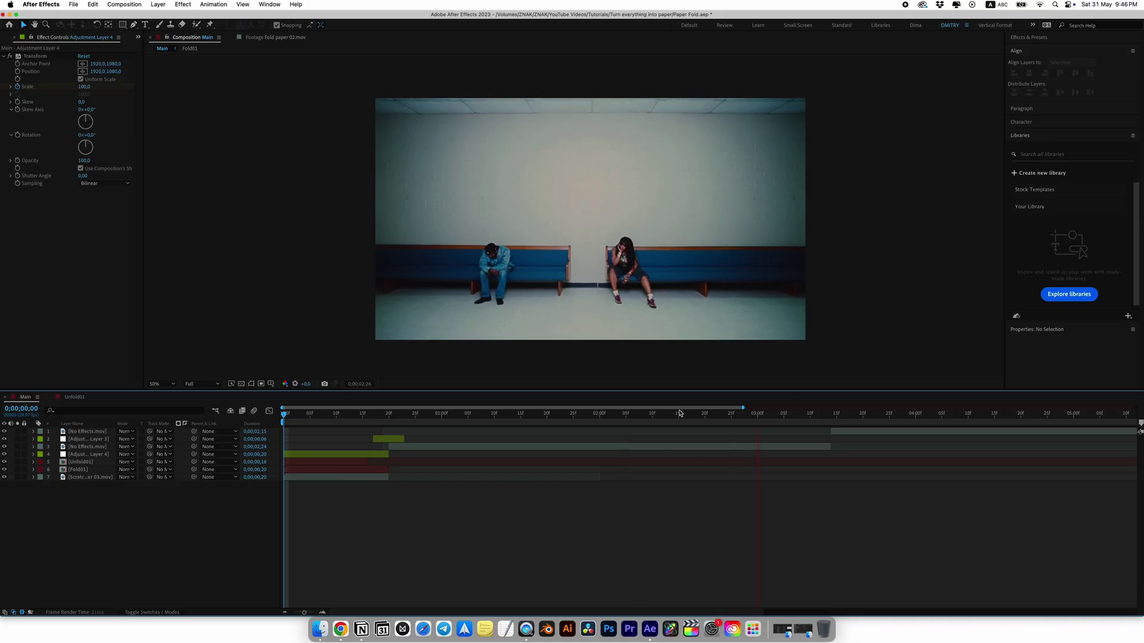
# Step: Park the time indicator at 0;00;03;14 and select the top No Effects.mov layer
pyautogui.moveTo(843, 413); pyautogui.dragTo(832, 414)
pyautogui.click(837, 431)
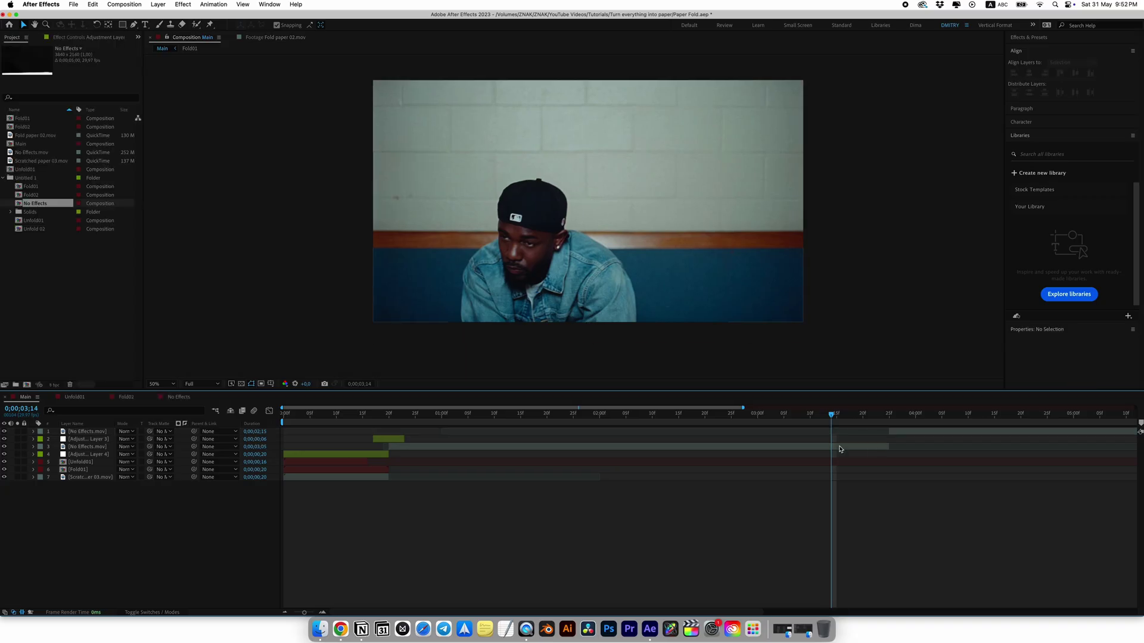
# Step: Trim the third No Effects.mov layer at 3;14 and start the top clip there
pyautogui.click(840, 448)
pyautogui.hotkey('alt', ']')
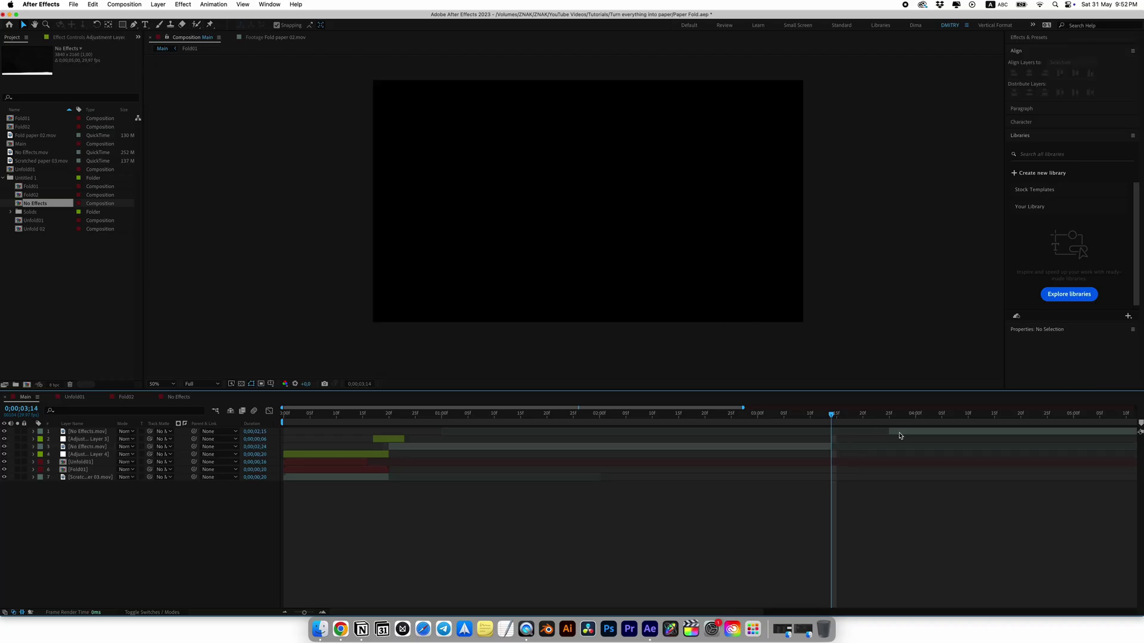
pyautogui.moveTo(909, 435); pyautogui.dragTo(834, 433)
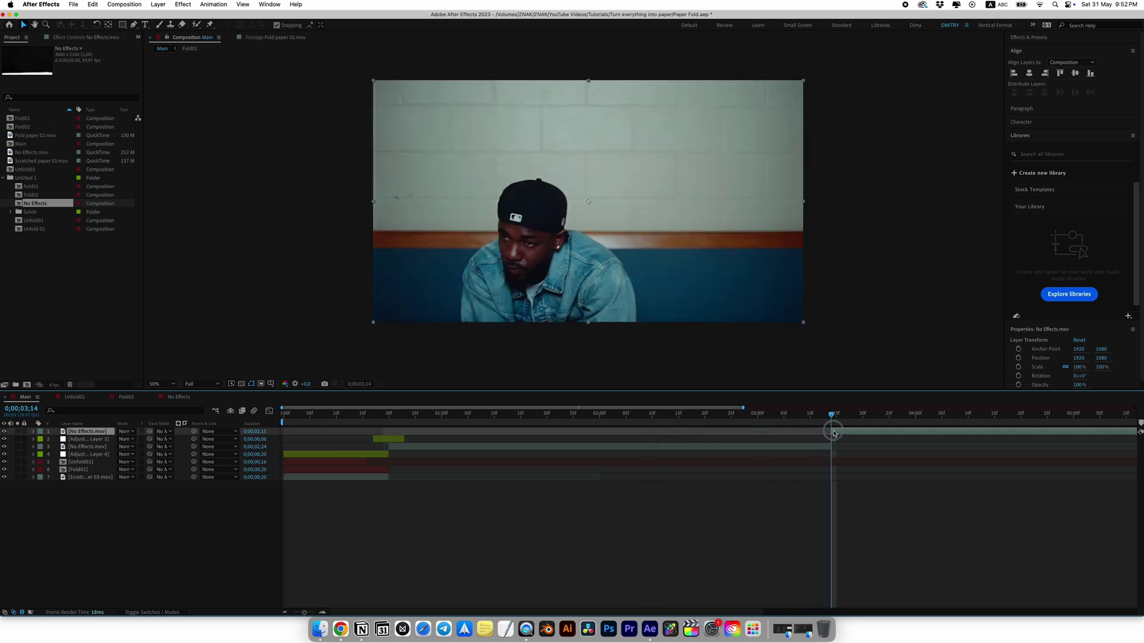
# Step: Split a one-frame piece off the top clip and turn it into a freeze frame
pyautogui.press('super+Right')
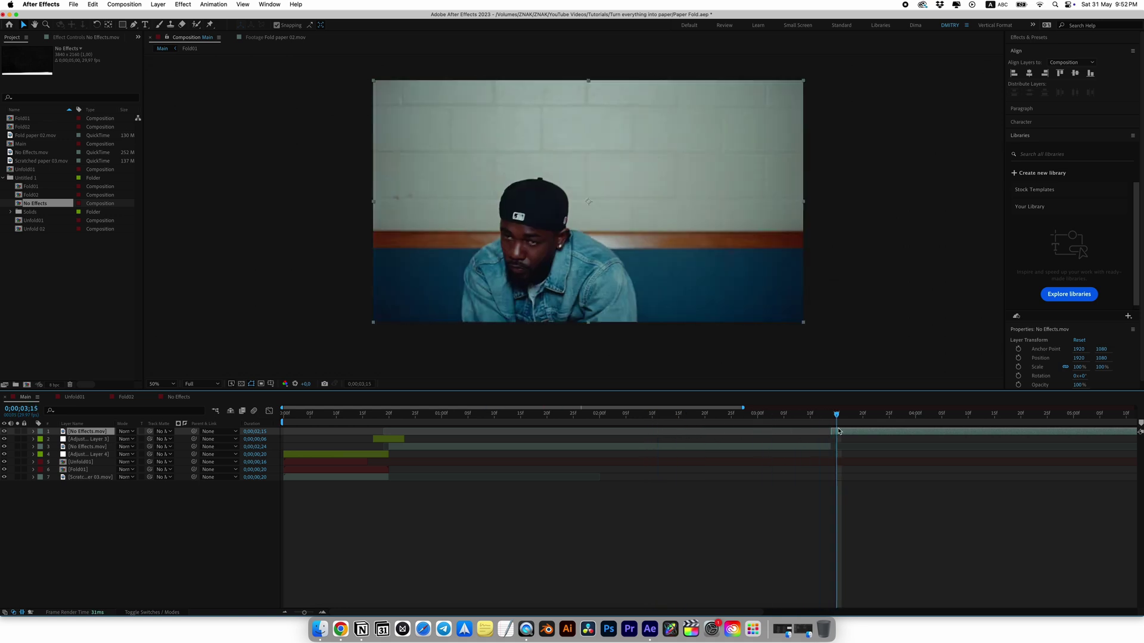
pyautogui.press('super+shift+d')
pyautogui.click(834, 441)
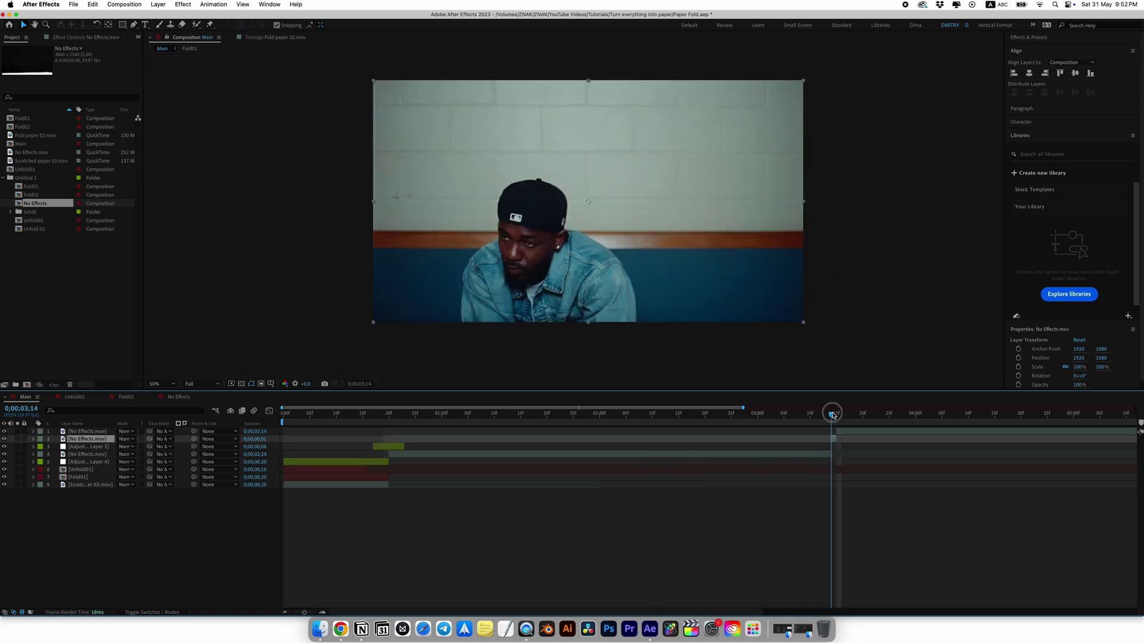
pyautogui.press('pageup')
pyautogui.rightClick(835, 445)
pyautogui.moveTo(858, 390)
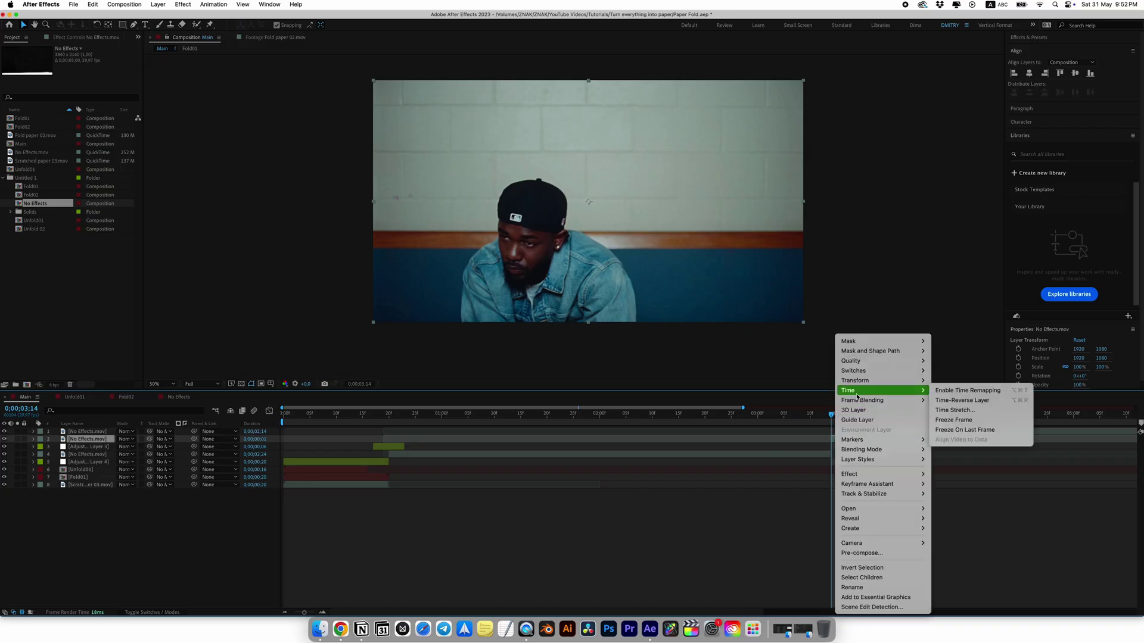
pyautogui.click(959, 421)
# Step: Extend the freeze frame to 23 frames and start it at 0;00;02;13
pyautogui.moveTo(836, 439); pyautogui.dragTo(952, 446)
pyautogui.moveTo(682, 417); pyautogui.dragTo(668, 416)
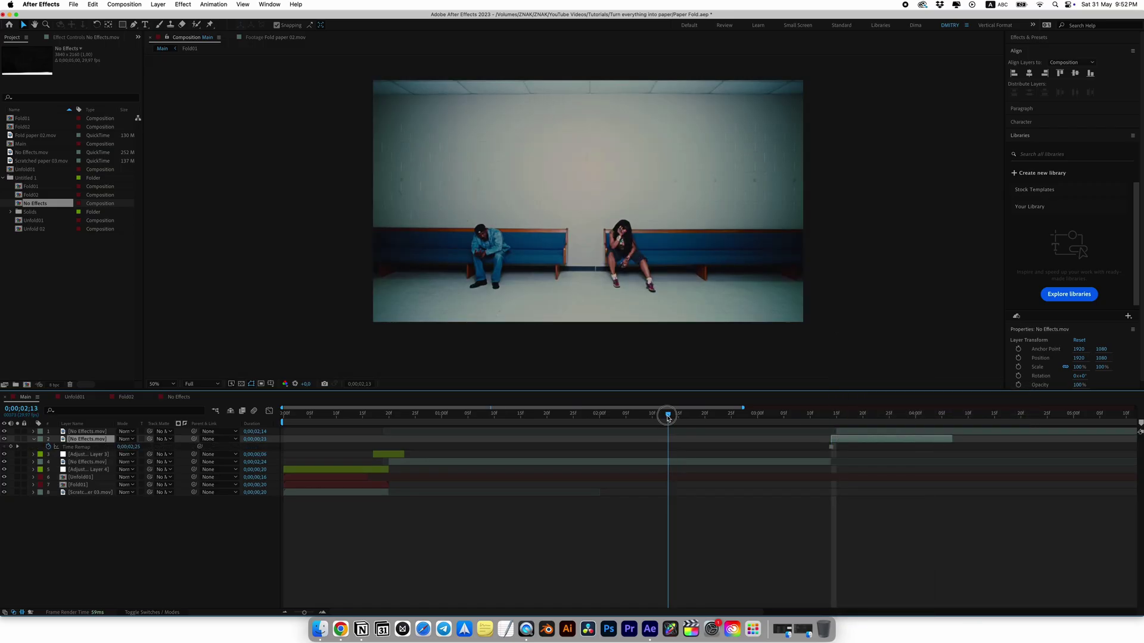
pyautogui.moveTo(855, 442); pyautogui.dragTo(693, 422)
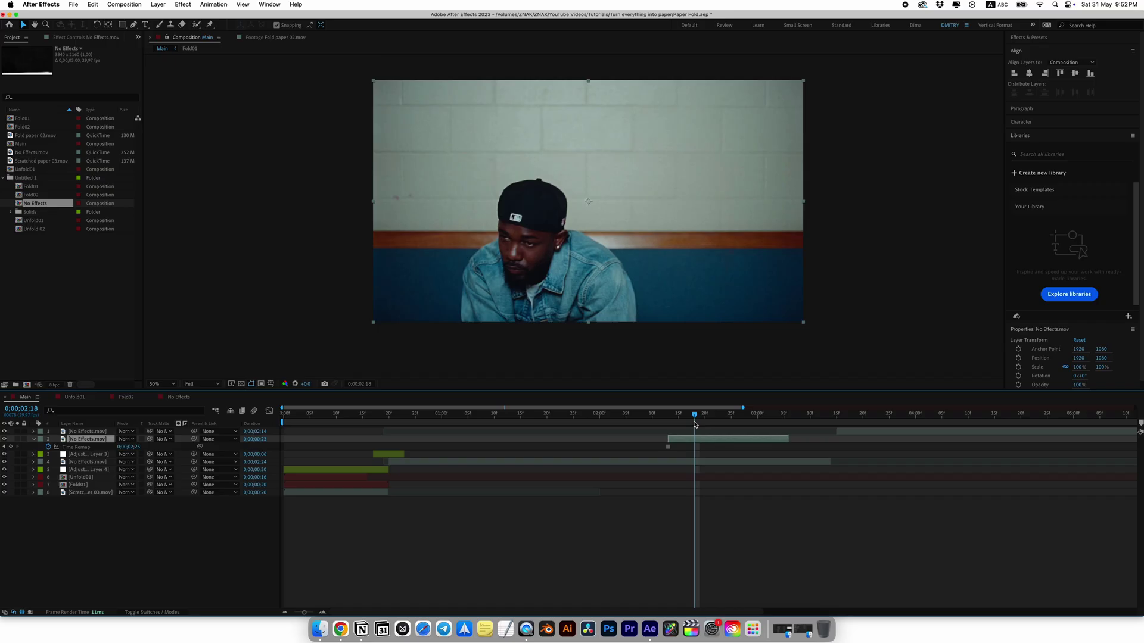
pyautogui.moveTo(693, 443); pyautogui.dragTo(793, 424)
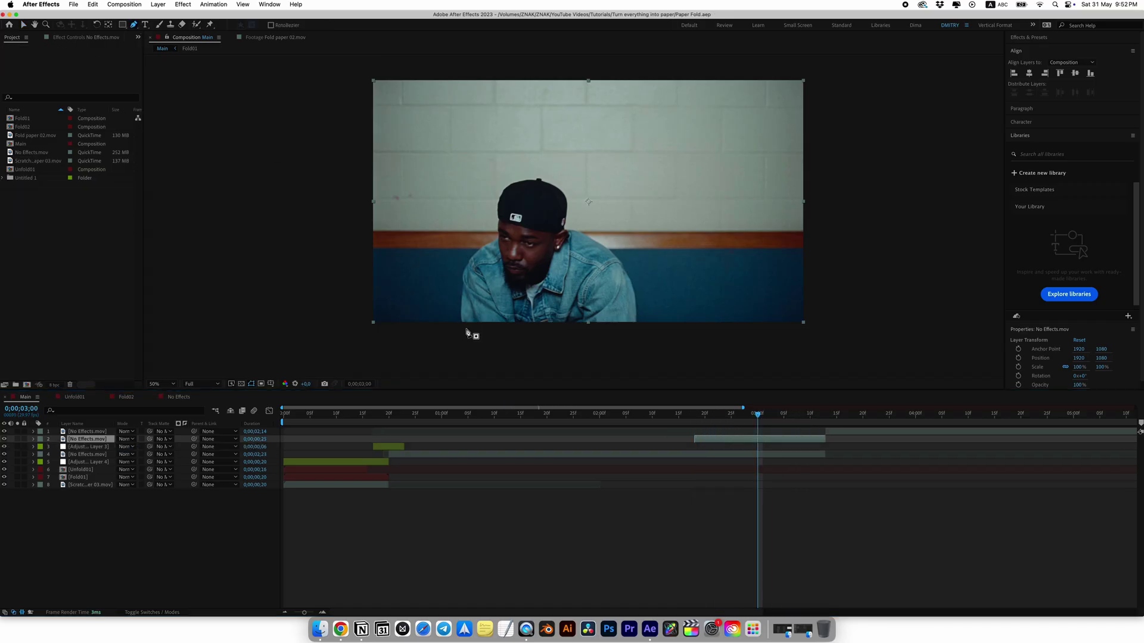
# Step: Draw a closed ten-point mask around the man's cap, head and shoulders
pyautogui.click(456, 327)
pyautogui.click(453, 292)
pyautogui.click(460, 259)
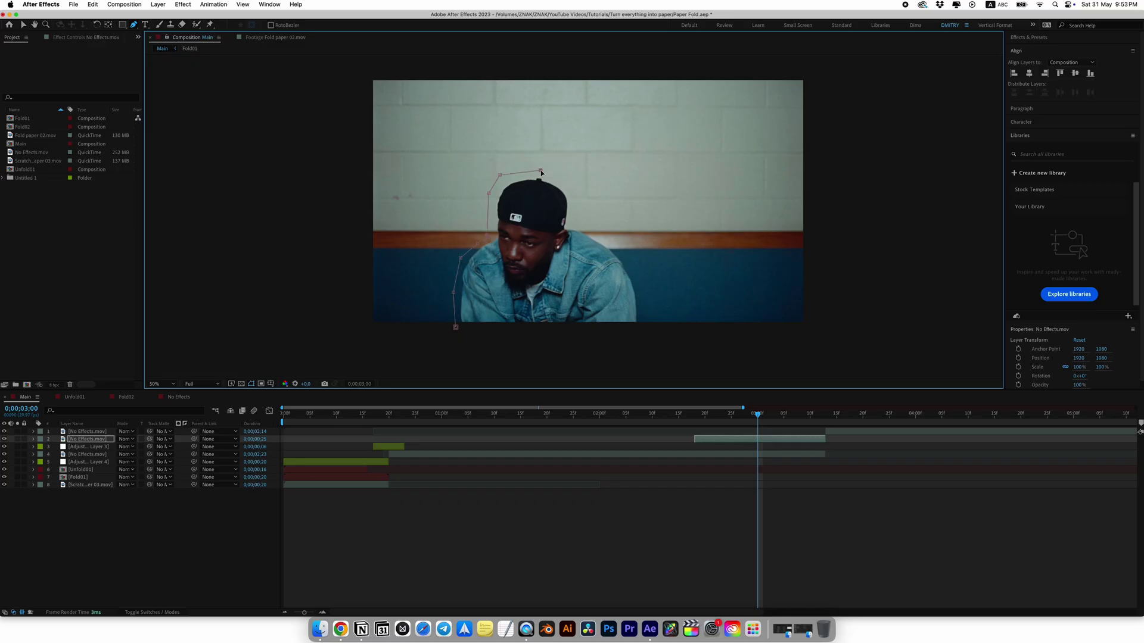
pyautogui.click(570, 175)
pyautogui.click(579, 223)
pyautogui.click(603, 237)
pyautogui.click(632, 261)
pyautogui.click(638, 300)
pyautogui.click(559, 340)
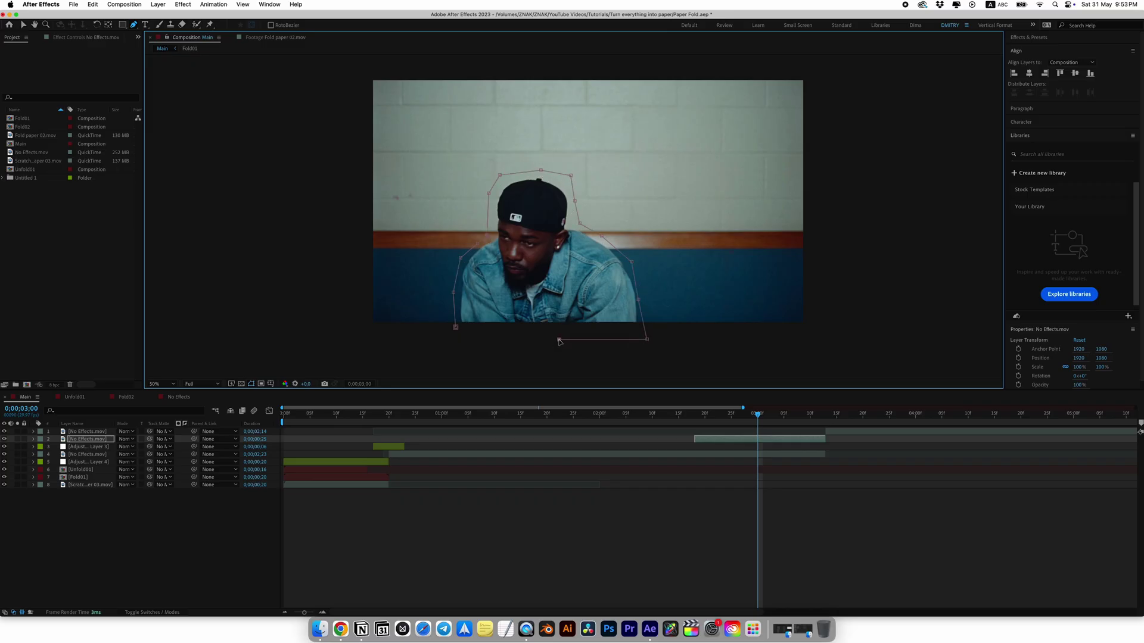
pyautogui.click(456, 327)
pyautogui.click(734, 443)
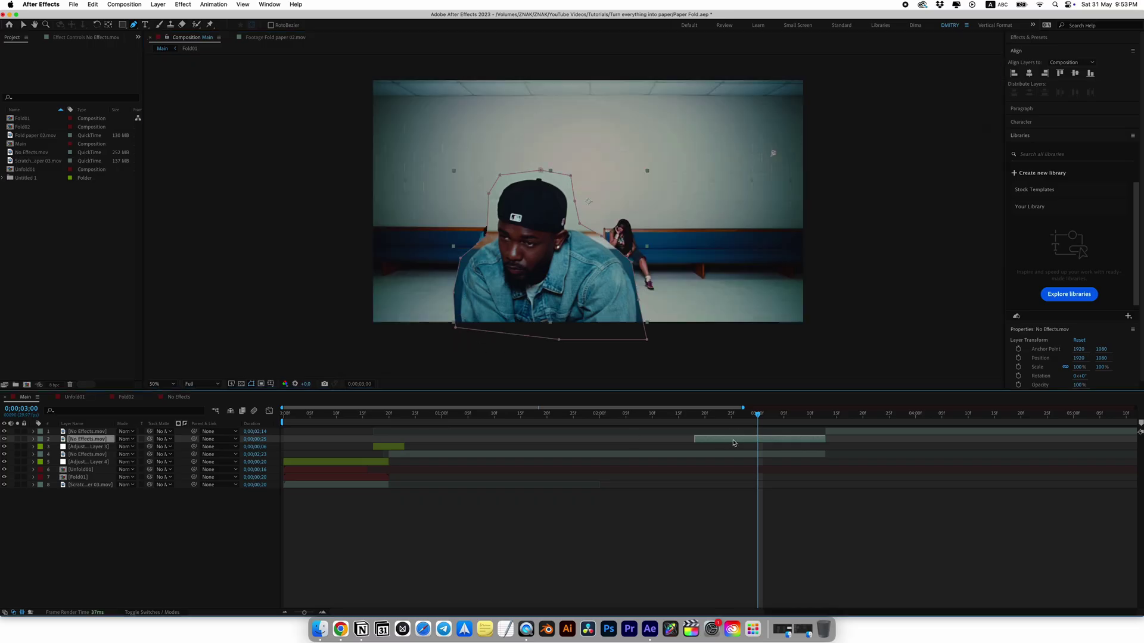
# Step: Duplicate the masked freeze-frame layer and give the lower copy a Simple Choker of -58
pyautogui.press('v')
pyautogui.press('super+d')
pyautogui.click(719, 446)
pyautogui.hotkey('ctrl', 'space')
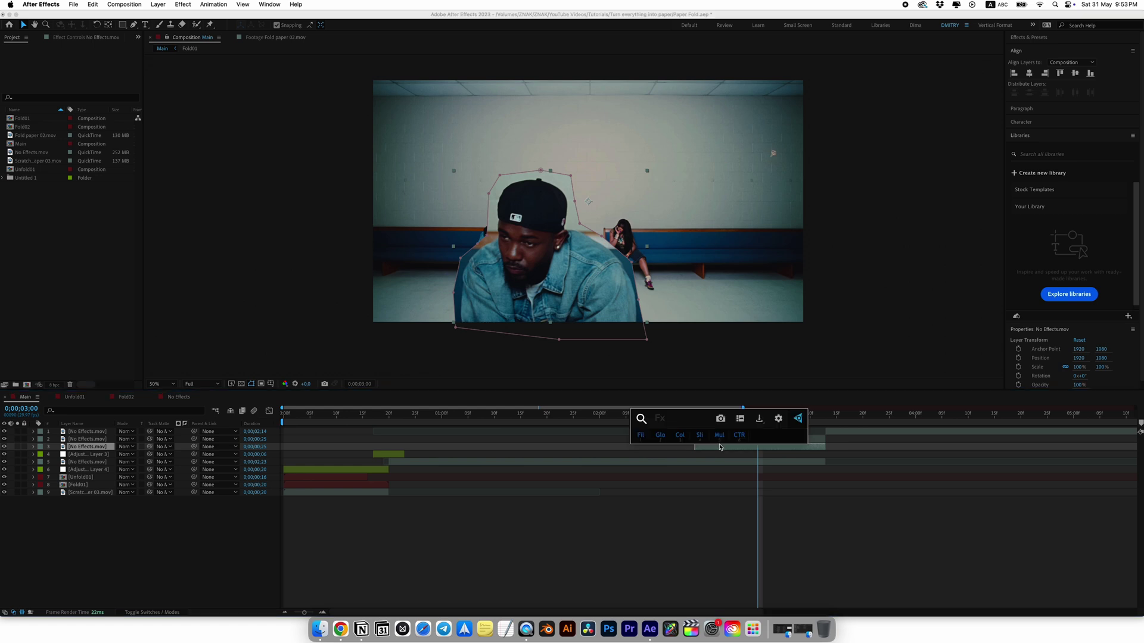
pyautogui.write('simple')
pyautogui.press('Return')
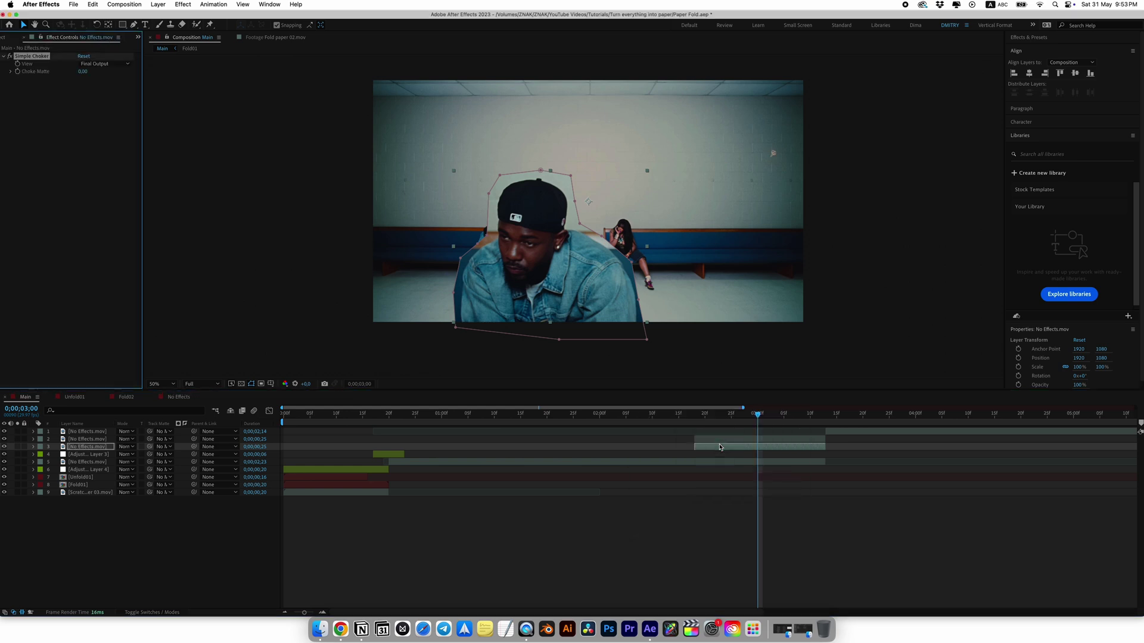
pyautogui.click(82, 72)
pyautogui.press('Down')
pyautogui.write('-58')
pyautogui.press('Return')
# Step: Fill the choked outline with white using the Fill effect
pyautogui.hotkey('ctrl', 'space')
pyautogui.write('fill')
pyautogui.press('Return')
pyautogui.click(82, 102)
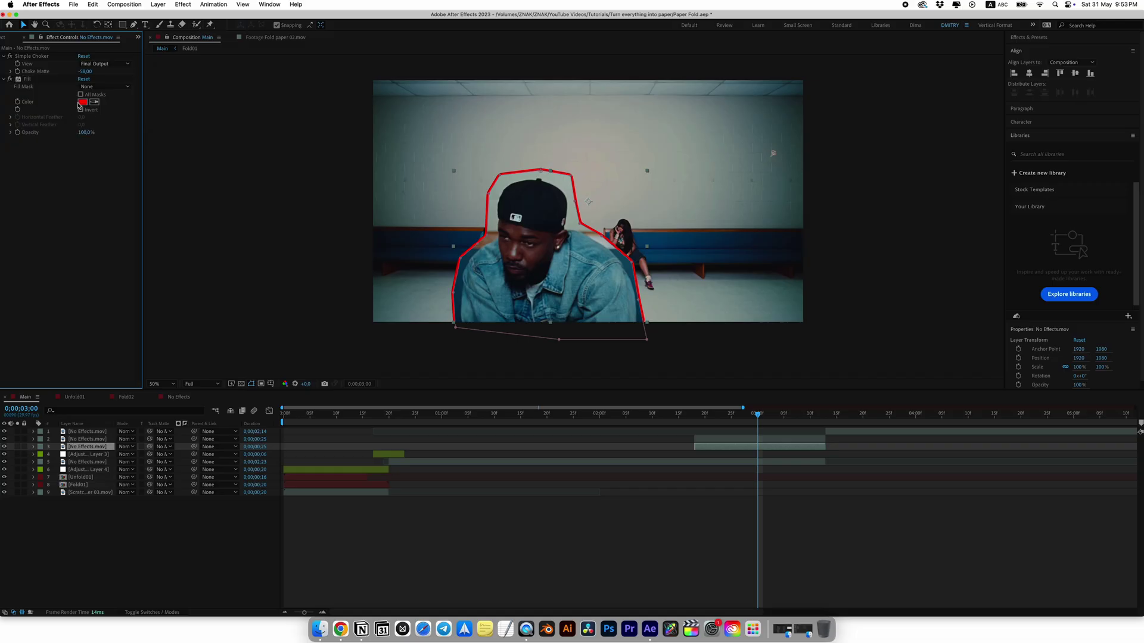
pyautogui.moveTo(67, 216); pyautogui.dragTo(48, 194)
pyautogui.click(247, 198)
# Step: Add Roughen Edges with Border 24, Edge Sharpness 7 and Scale 54
pyautogui.hotkey('ctrl', 'space')
pyautogui.write('rou')
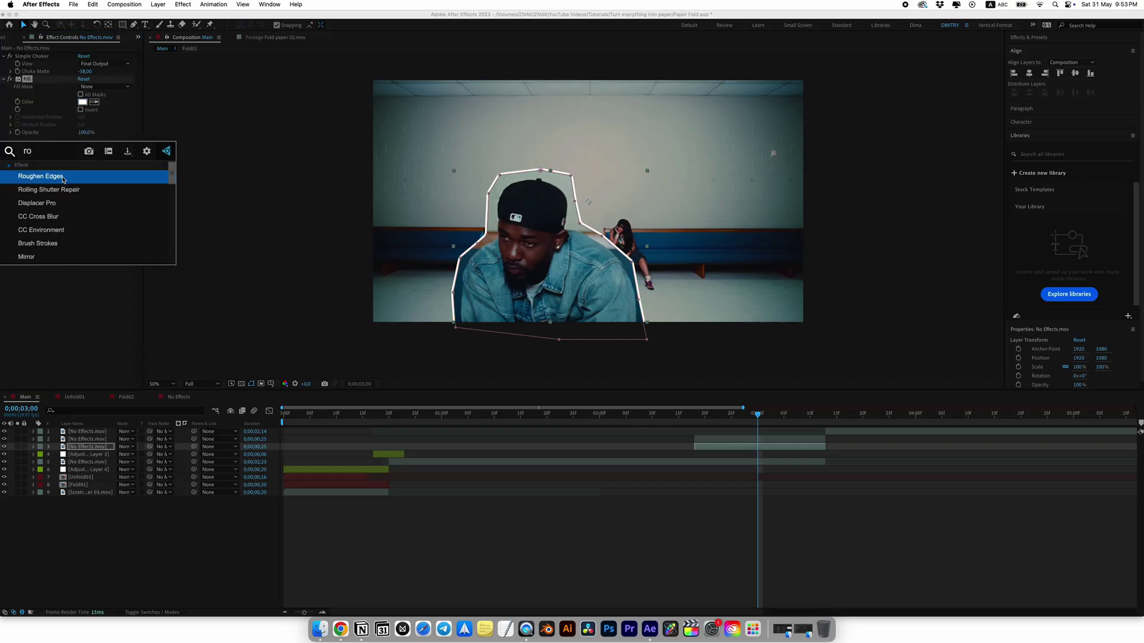
pyautogui.press('Return')
pyautogui.click(84, 163)
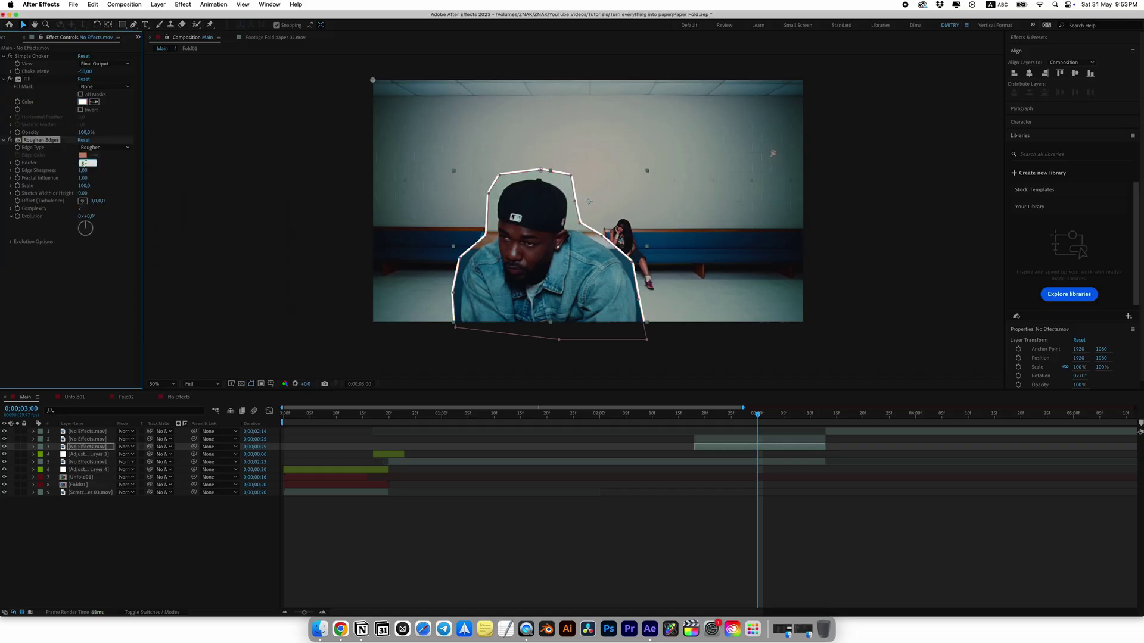
pyautogui.write('24')
pyautogui.press('Return')
pyautogui.click(84, 171)
pyautogui.write('7')
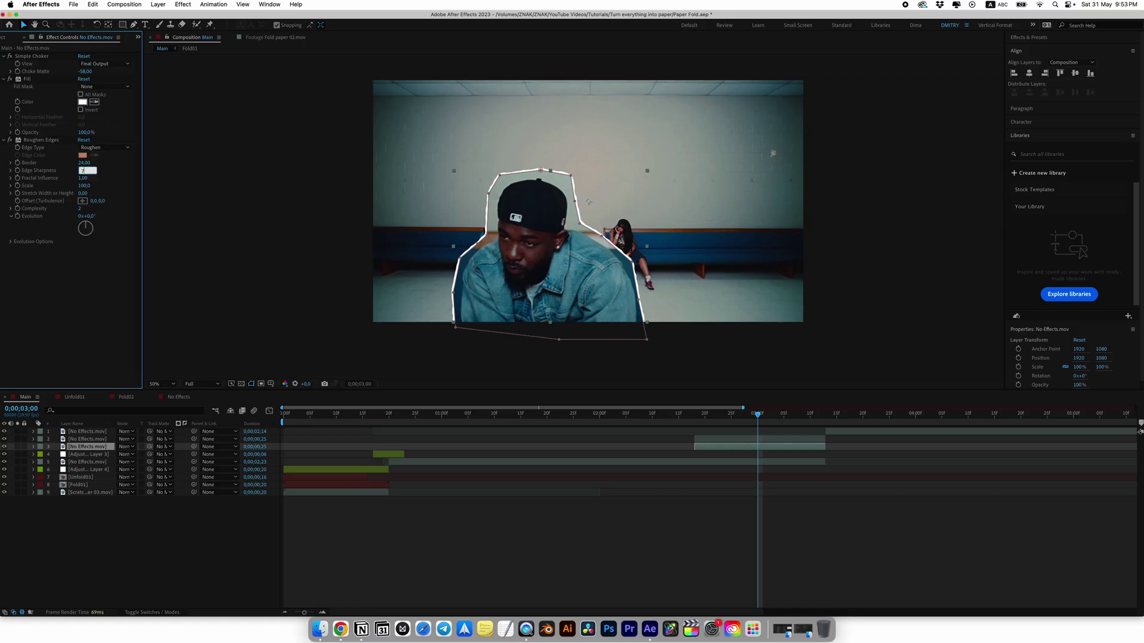
pyautogui.press('Return')
pyautogui.click(84, 186)
pyautogui.write('54')
pyautogui.press('Return')
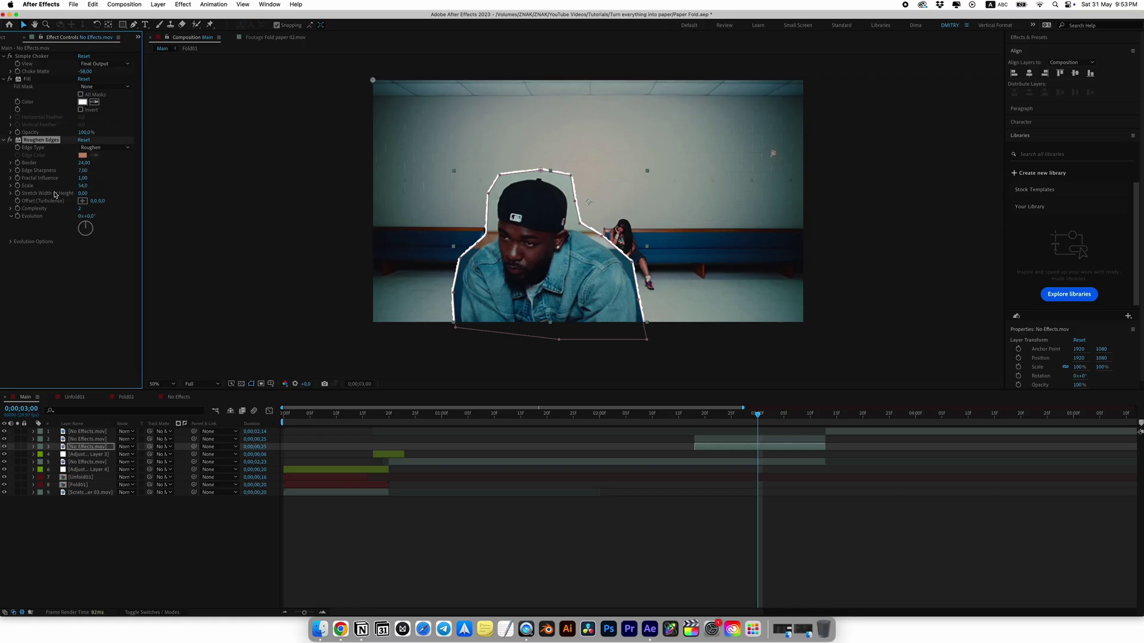
pyautogui.click(255, 268)
# Step: Copy the Roughen Edges effect onto layer 2
pyautogui.click(37, 141)
pyautogui.click(729, 439)
pyautogui.press('super+v')
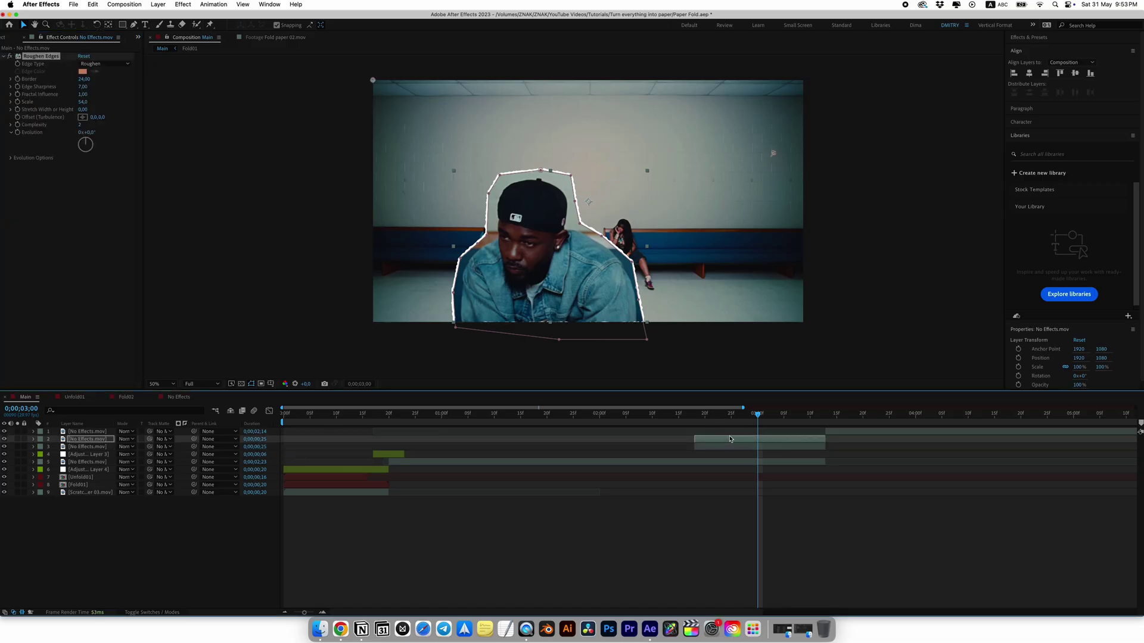
pyautogui.click(695, 514)
# Step: Add Fold paper 02.mov near 2:20 and place a duplicate of the masked man above it
pyautogui.click(21, 137)
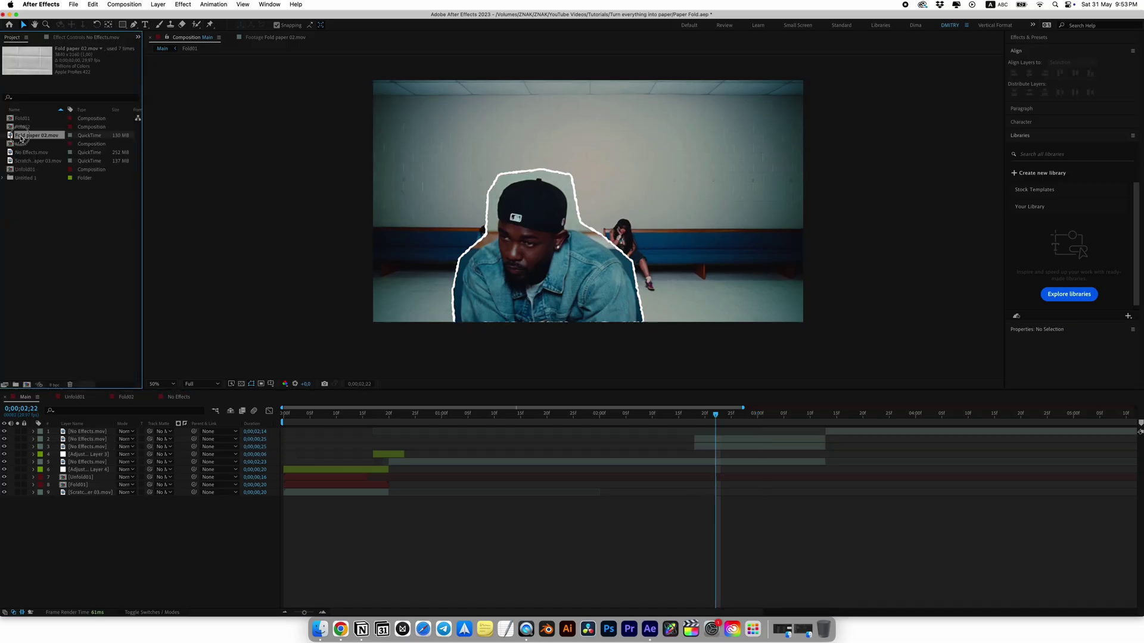
pyautogui.moveTo(21, 137); pyautogui.dragTo(695, 440)
pyautogui.click(718, 448)
pyautogui.press('super+d')
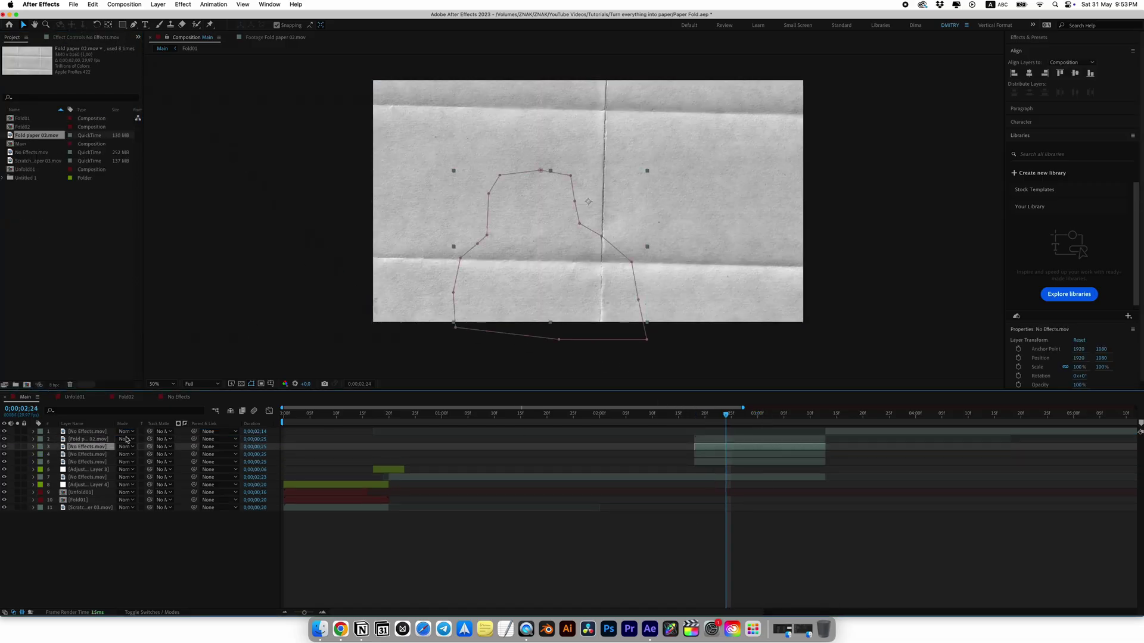
pyautogui.moveTo(98, 452); pyautogui.dragTo(86, 442)
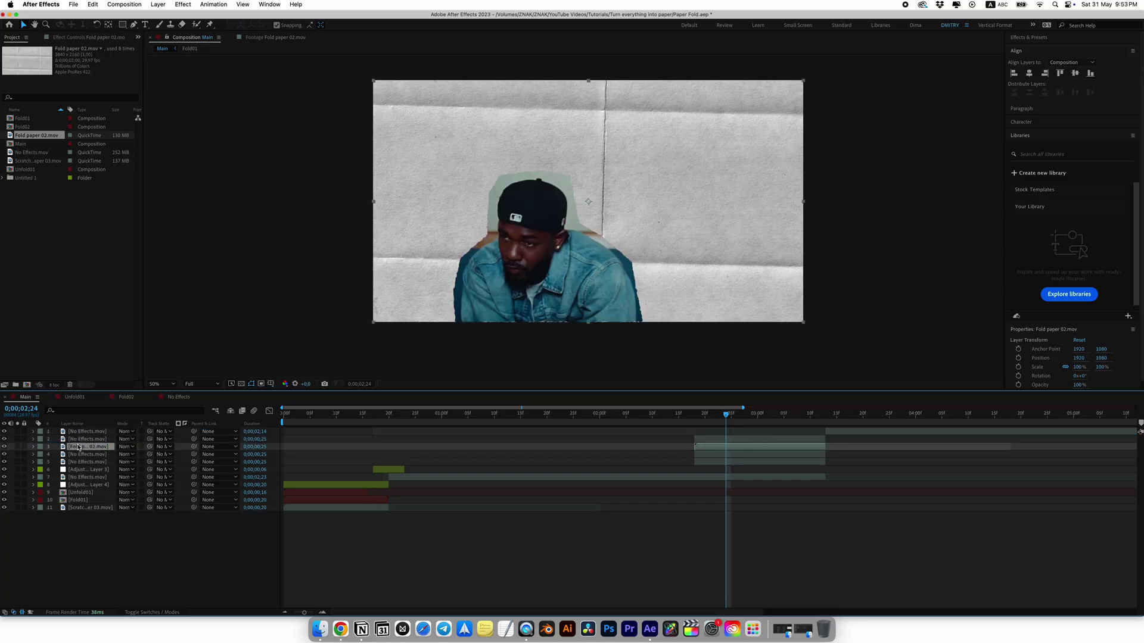
pyautogui.press('Return')
# Step: Name the duplicate MASK with a red label and use it as the paper's track matte
pyautogui.write('MASK')
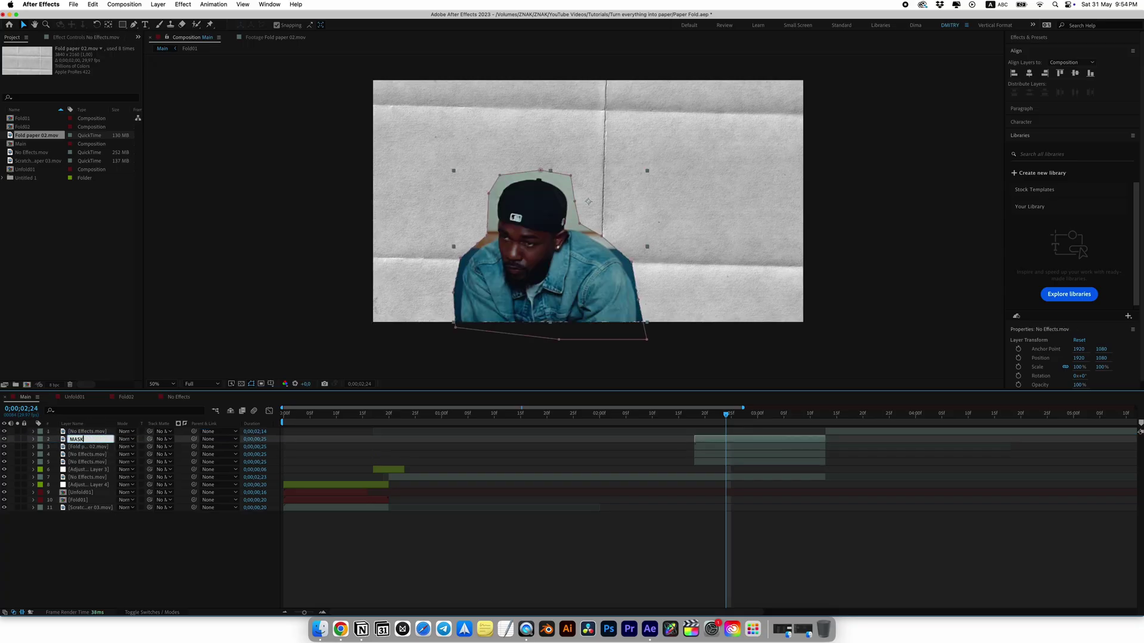
pyautogui.press('Return')
pyautogui.click(40, 441)
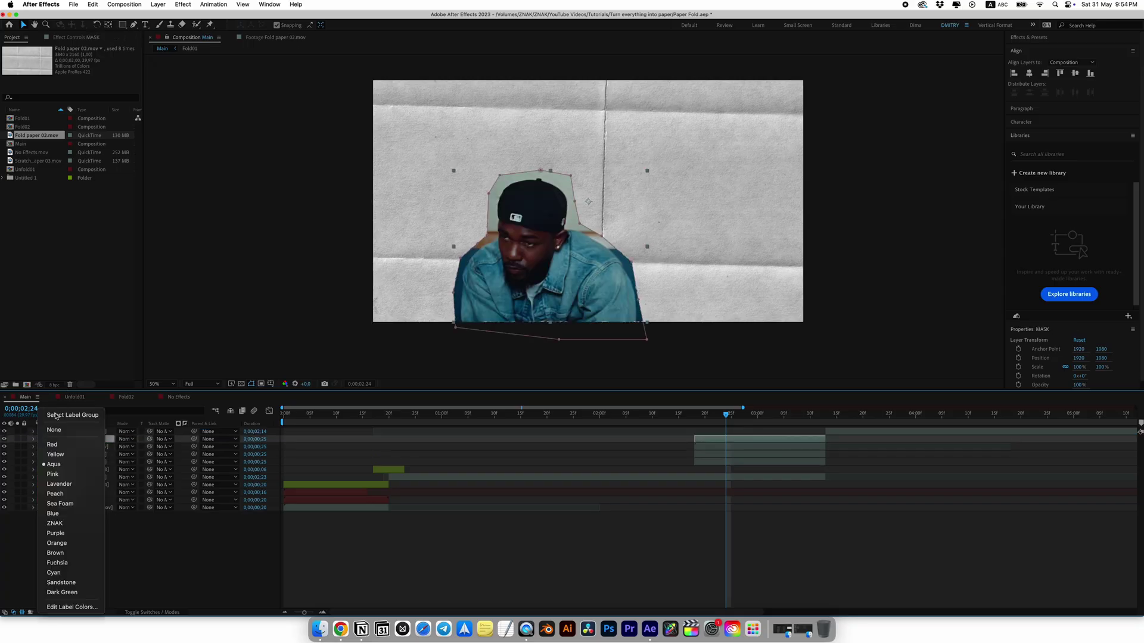
pyautogui.click(58, 445)
pyautogui.click(110, 444)
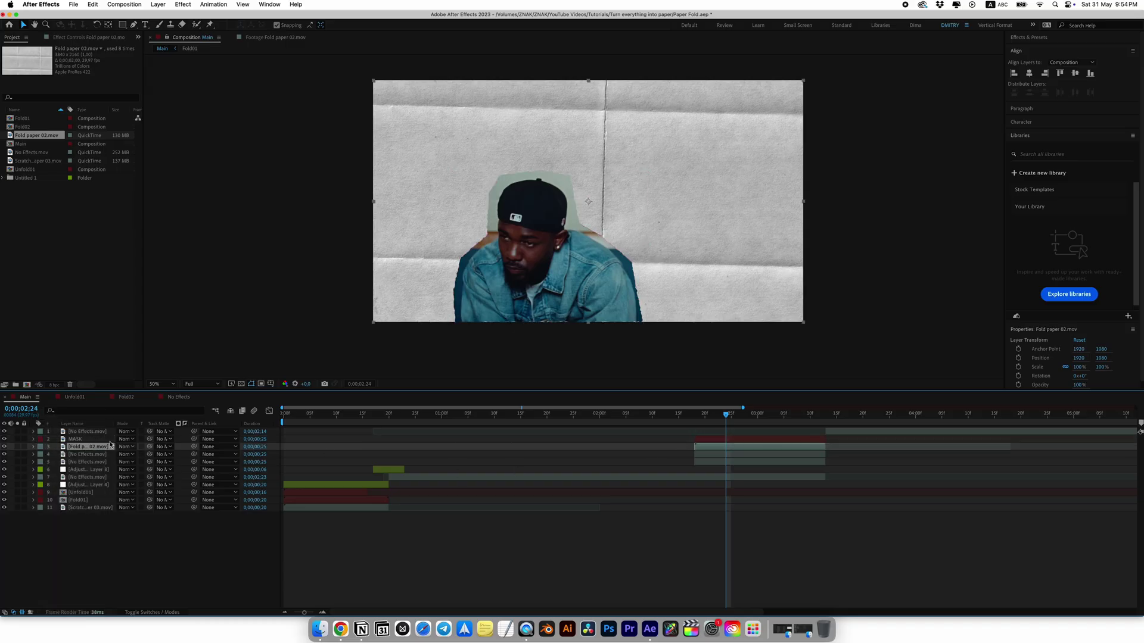
pyautogui.click(170, 451)
pyautogui.click(179, 479)
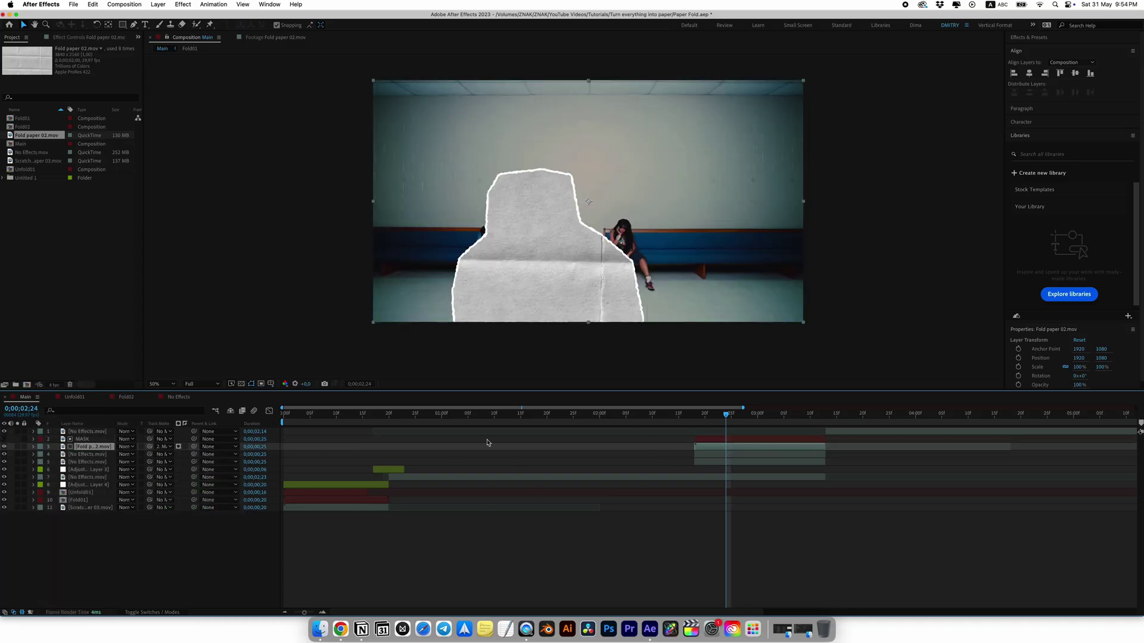
# Step: Invert the paper layer, set it to Screen blending, and brighten it with Curves
pyautogui.click(112, 448)
pyautogui.hotkey('ctrl', 'space')
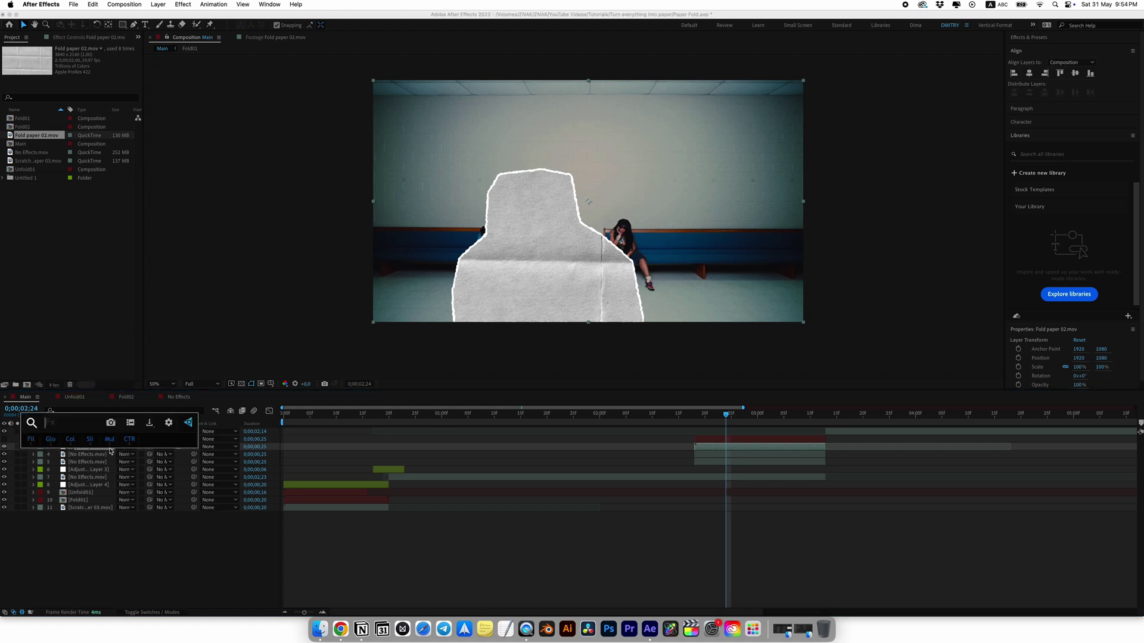
pyautogui.write('invert')
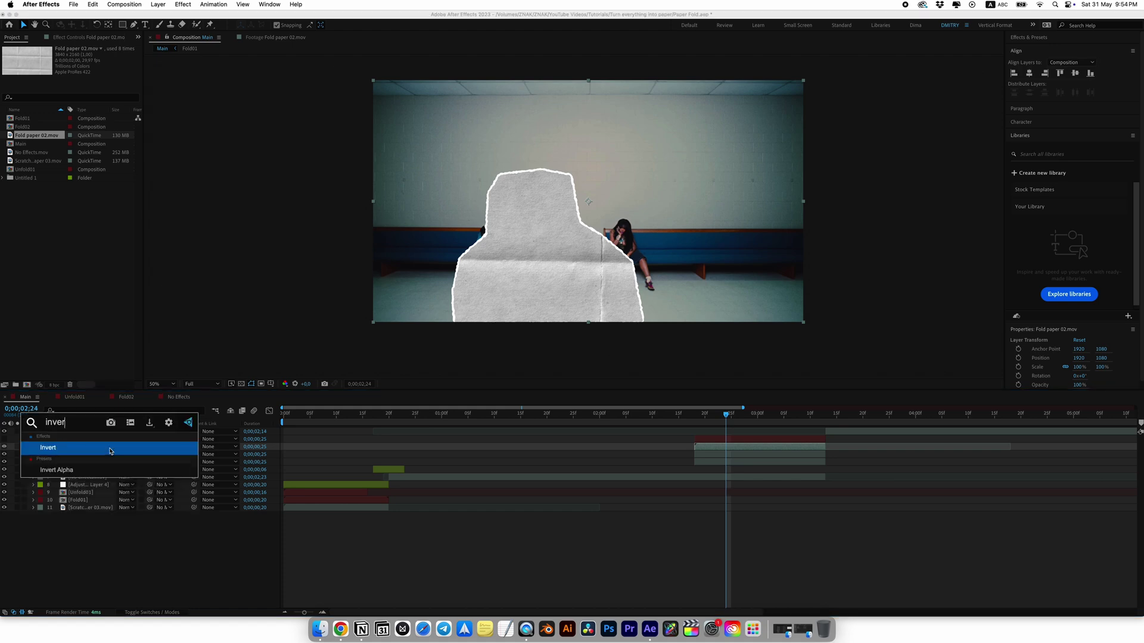
pyautogui.press('Return')
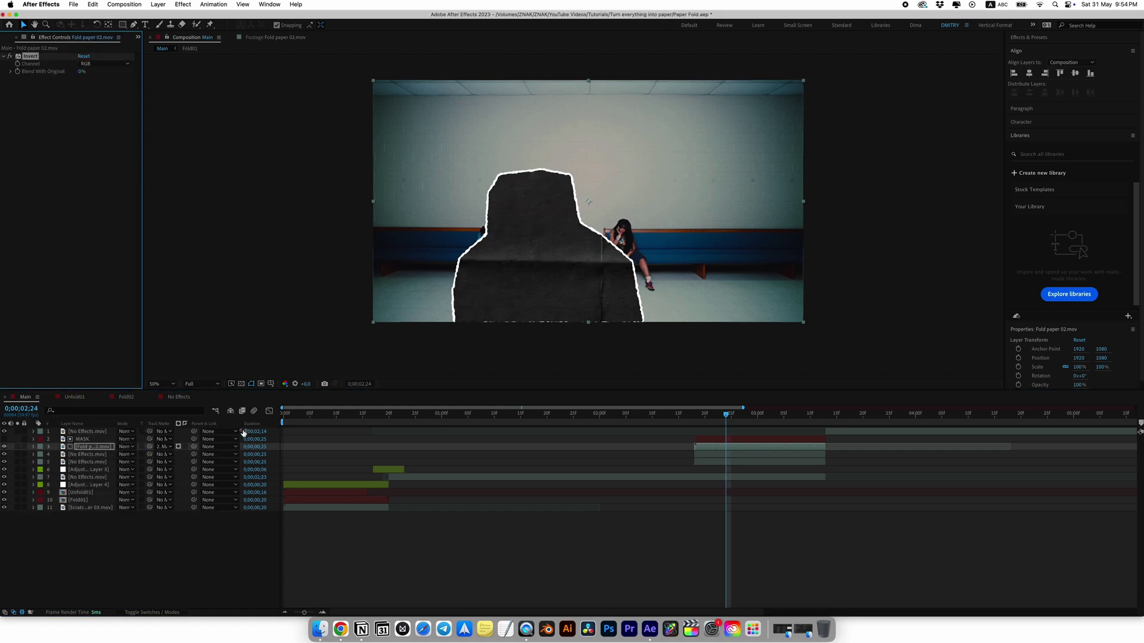
pyautogui.click(126, 447)
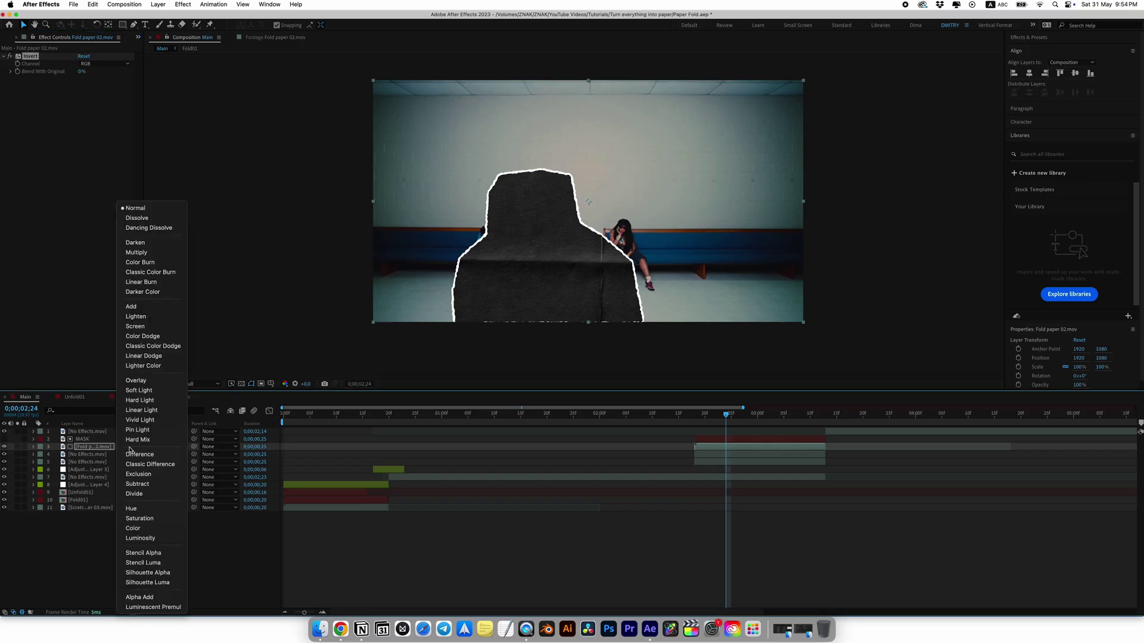
pyautogui.click(154, 326)
pyautogui.hotkey('ctrl', 'space')
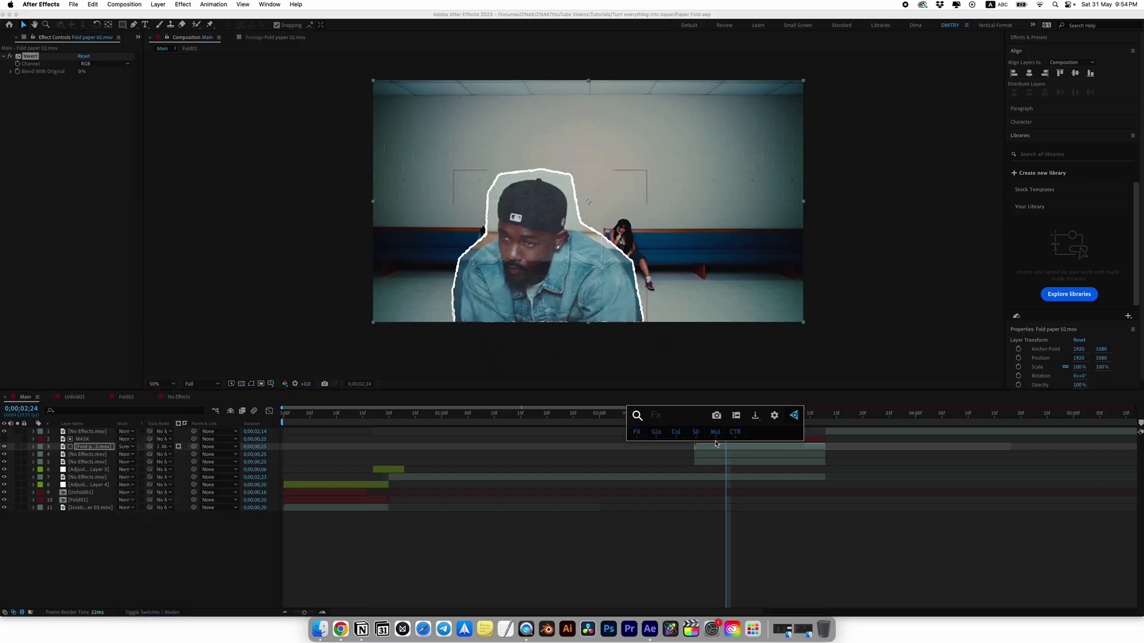
pyautogui.write('curves')
pyautogui.press('Return')
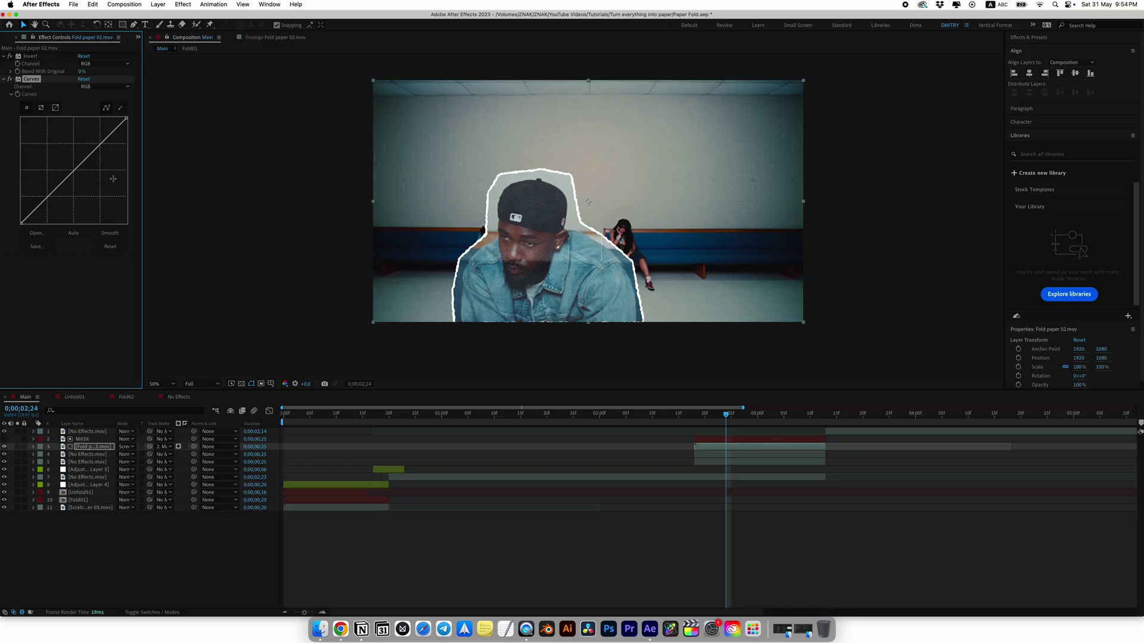
pyautogui.moveTo(55, 189)
pyautogui.mouseDown()
pyautogui.moveTo(62, 199)
pyautogui.moveTo(57, 174)
pyautogui.moveTo(71, 160)
pyautogui.moveTo(58, 176)
pyautogui.mouseUp()
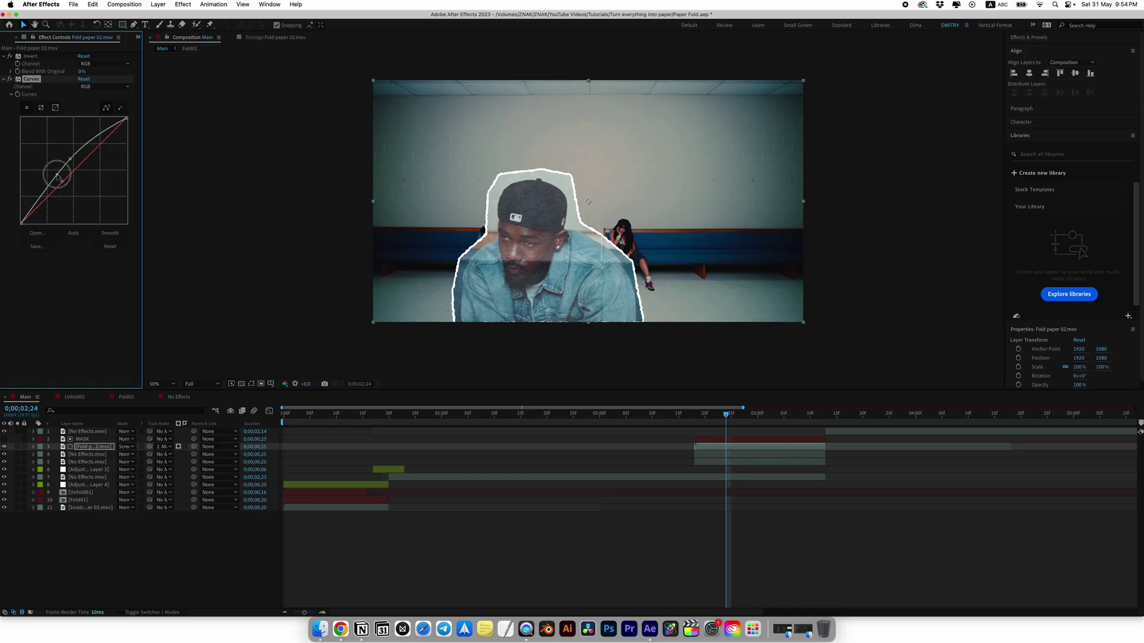
# Step: Pre-compose the four selected layers into a precomp named Fold02
pyautogui.rightClick(720, 446)
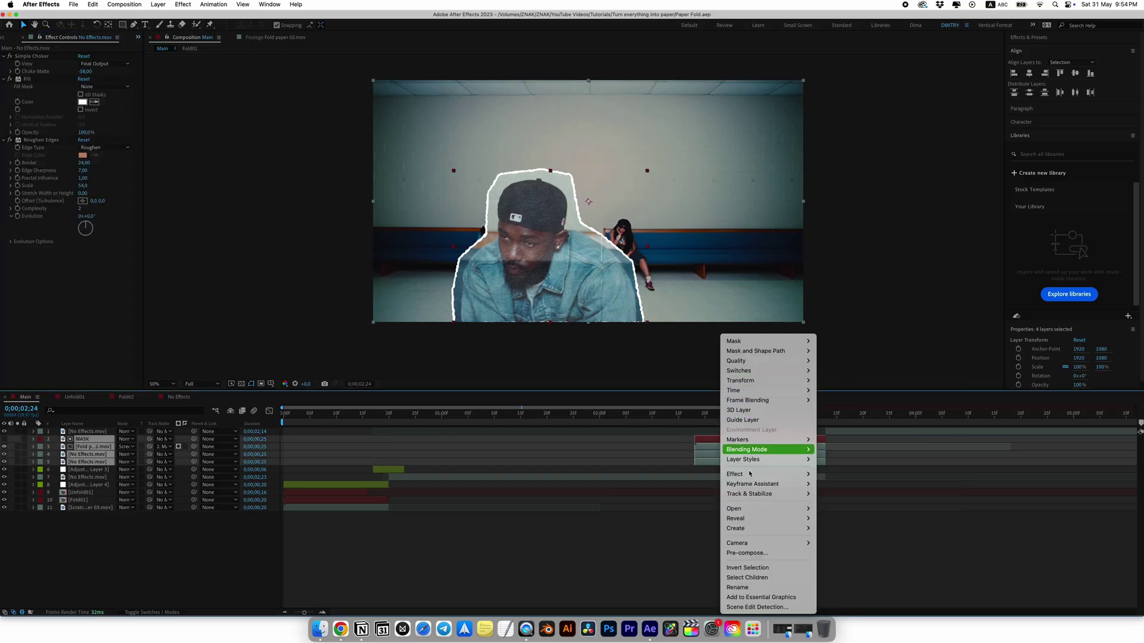
pyautogui.click(748, 553)
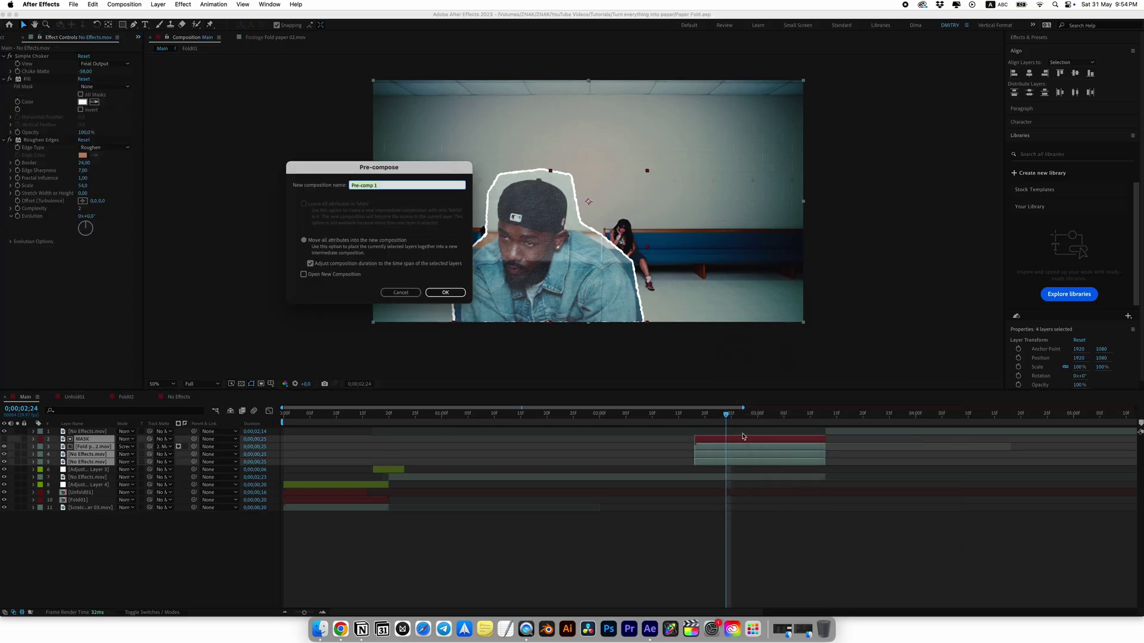
pyautogui.write('Fold02')
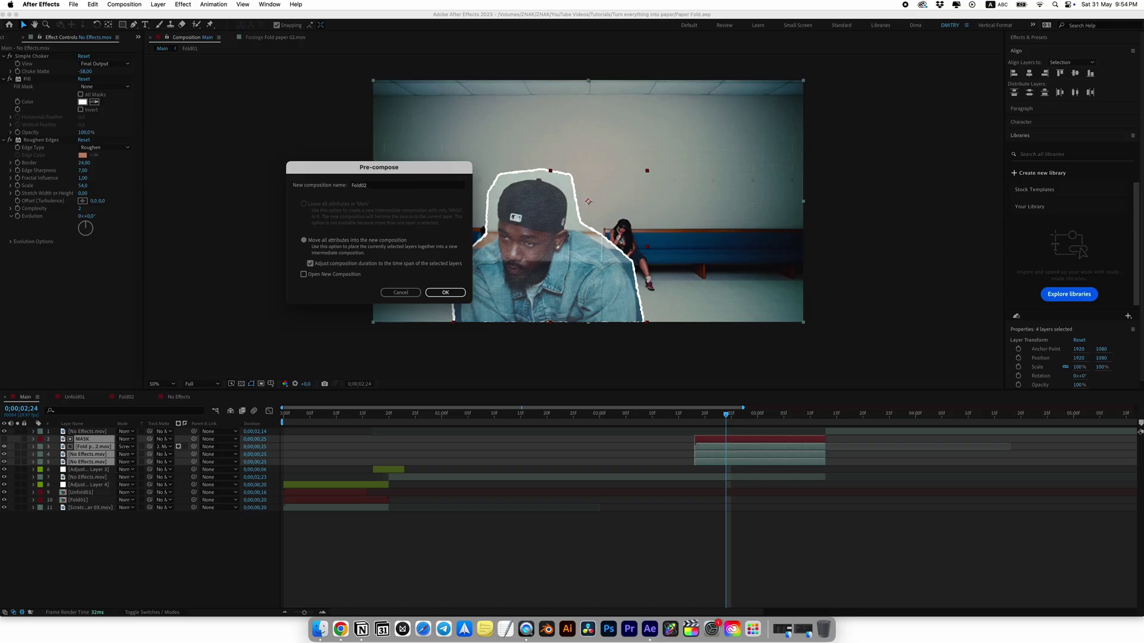
pyautogui.press('Return')
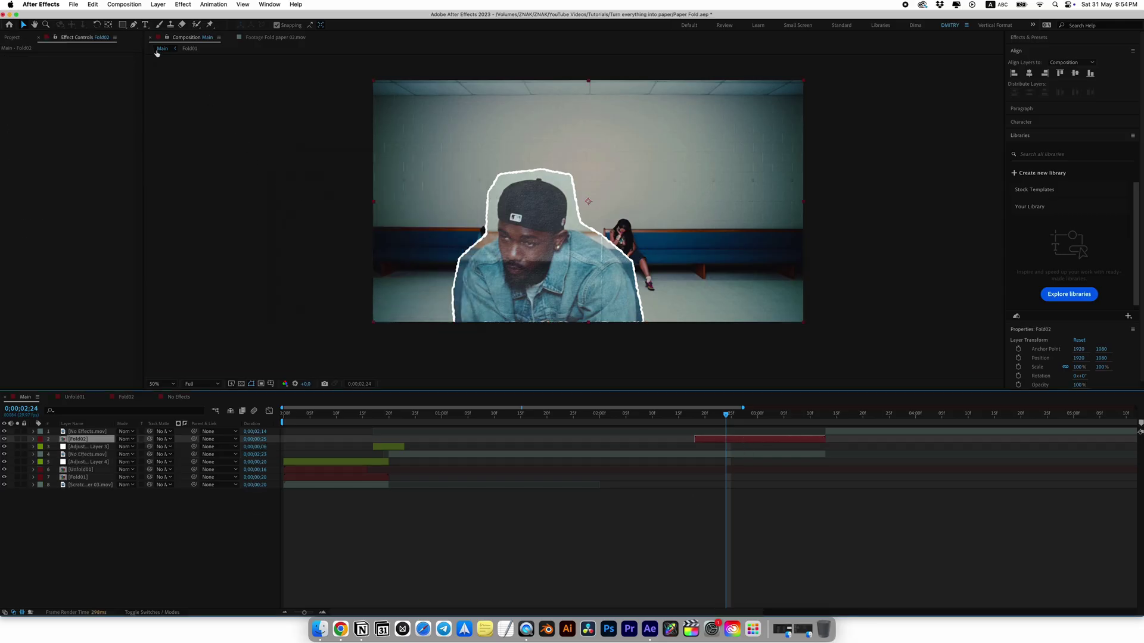
pyautogui.click(133, 26)
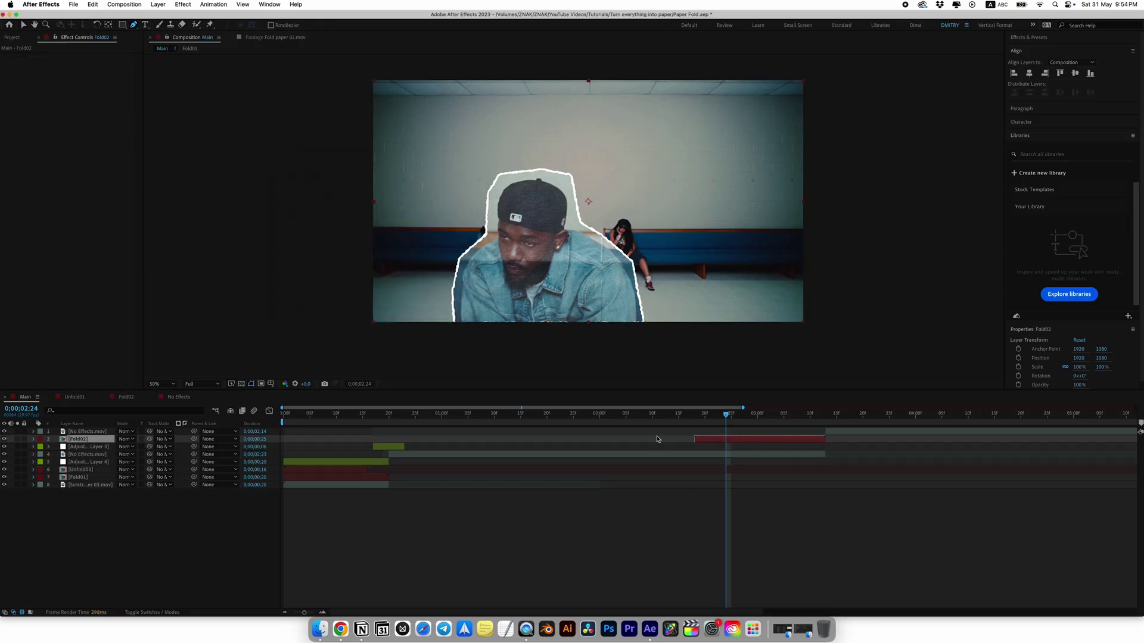
# Step: At frame 2;18, draw a mask on Fold02 below the picture and keyframe its path
pyautogui.moveTo(724, 412); pyautogui.dragTo(700, 419)
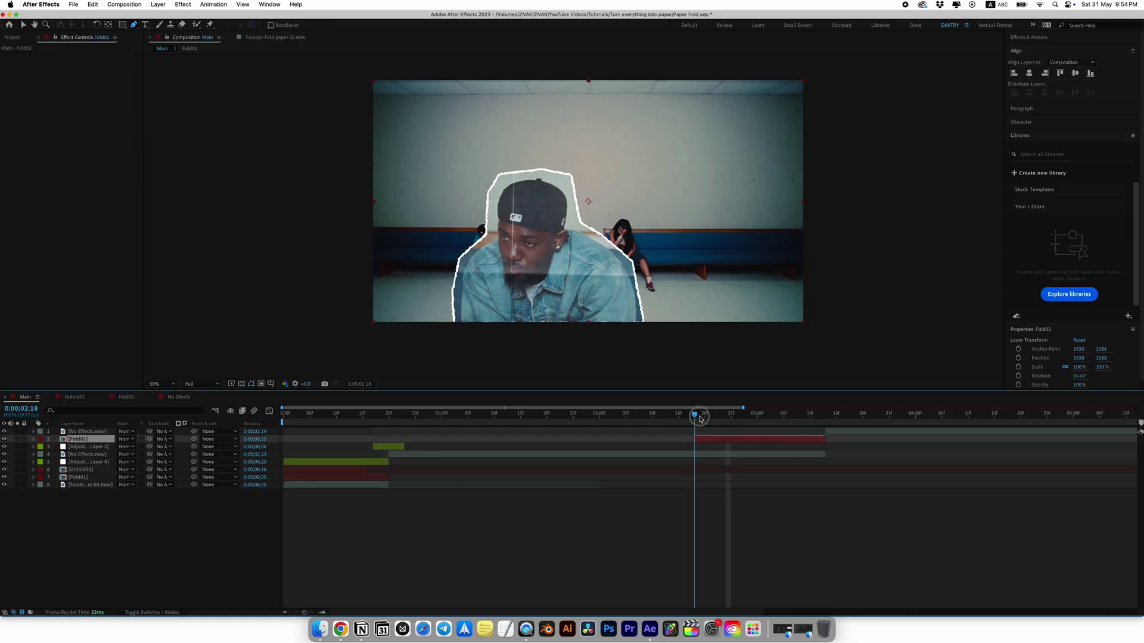
pyautogui.click(441, 330)
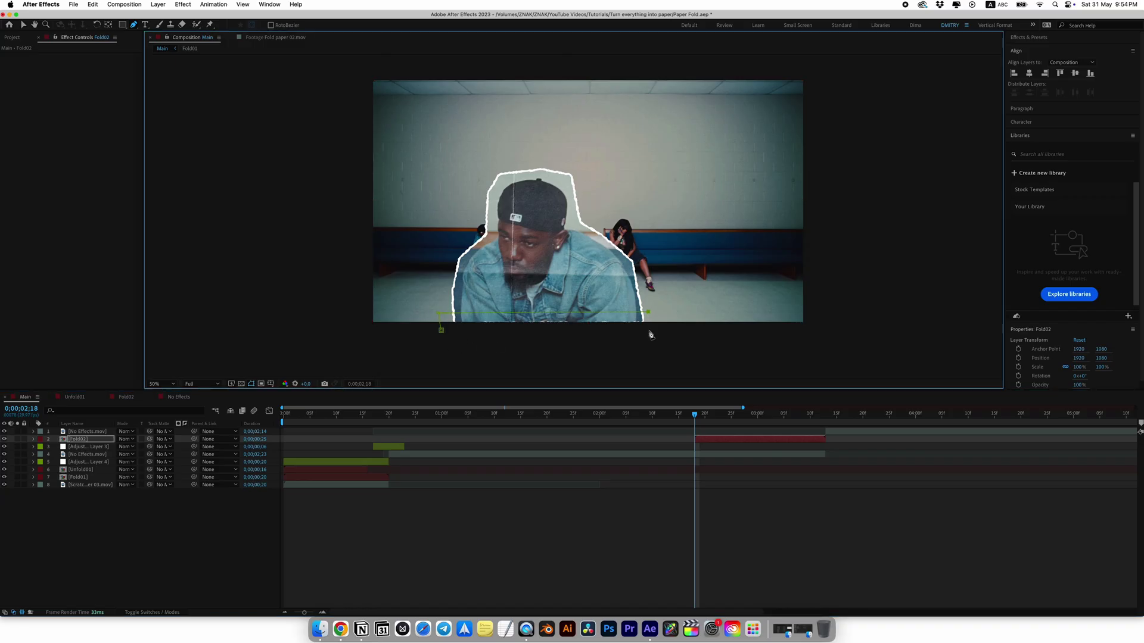
pyautogui.click(441, 331)
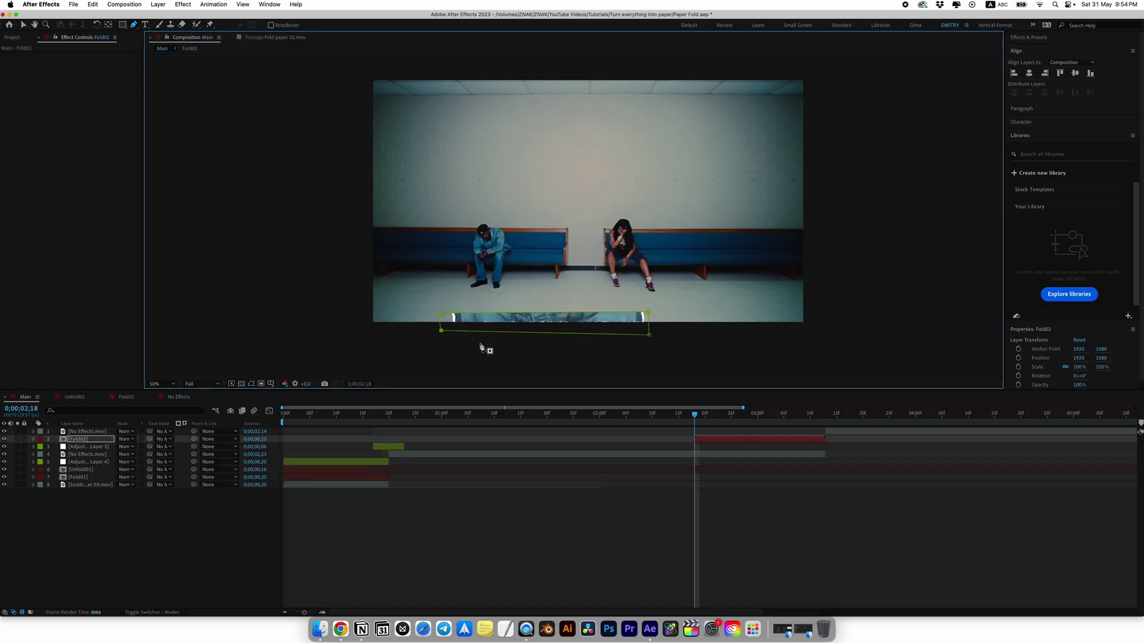
pyautogui.press('m')
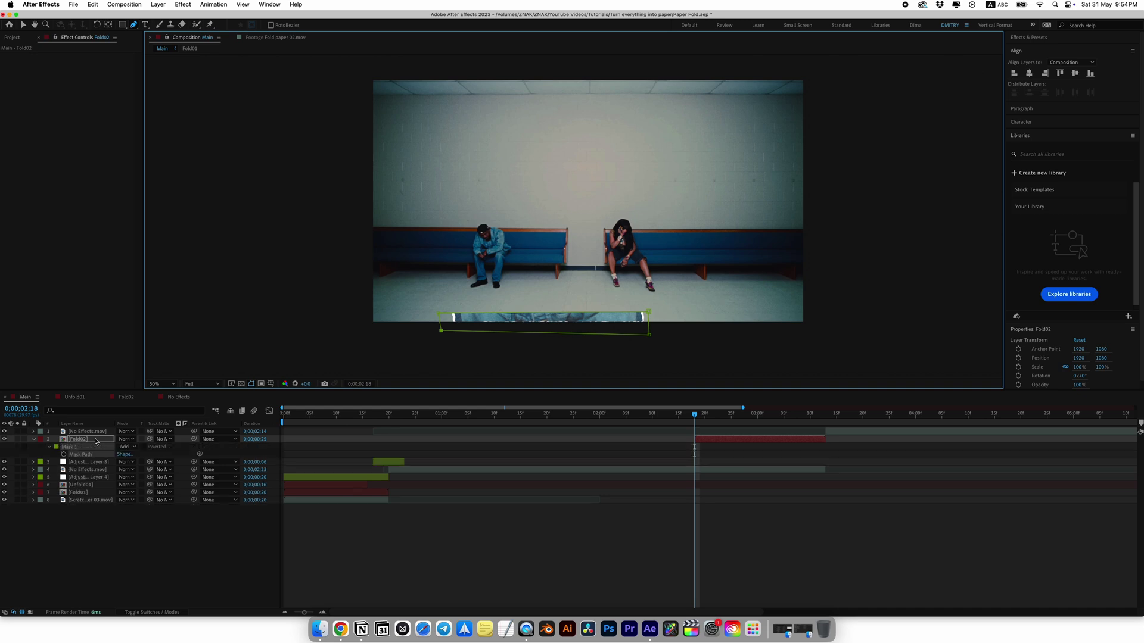
pyautogui.click(63, 455)
# Step: Keyframe the mask corners rising upward over the following frames to unfold the man
pyautogui.press('pagedown')
pyautogui.press('pagedown')
pyautogui.press('pagedown')
pyautogui.press('pagedown')
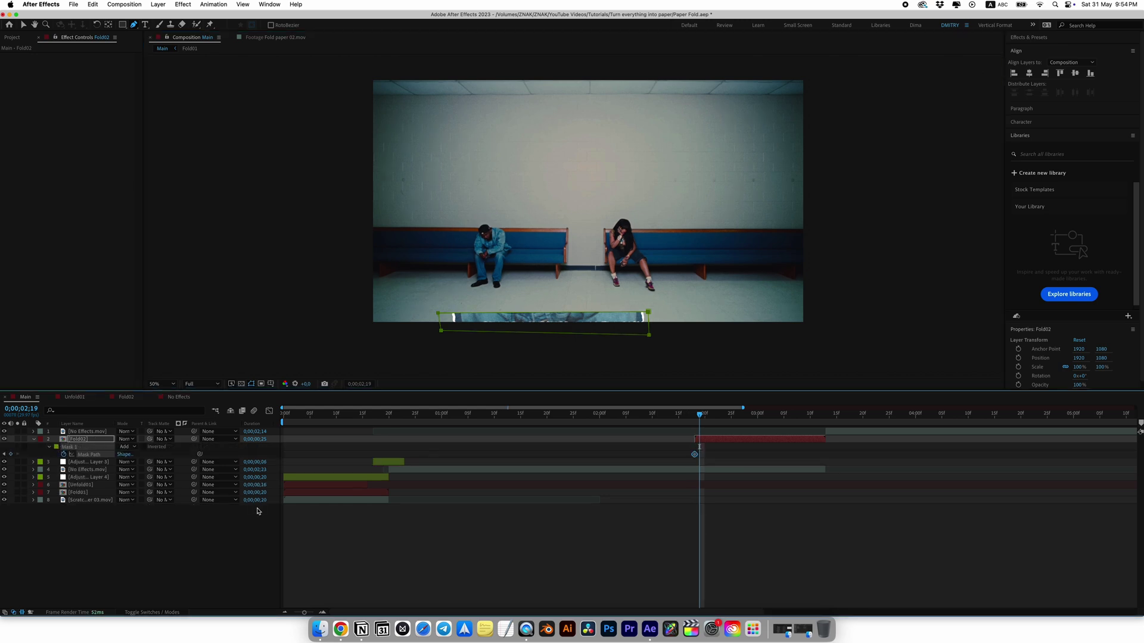
pyautogui.press('v')
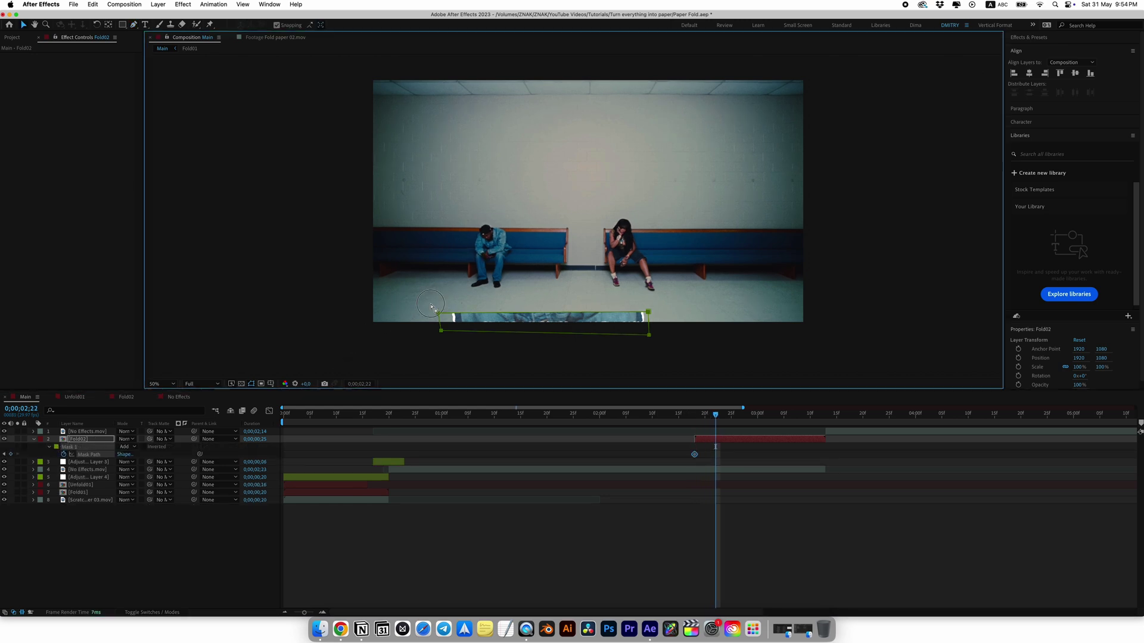
pyautogui.moveTo(437, 312); pyautogui.dragTo(433, 297)
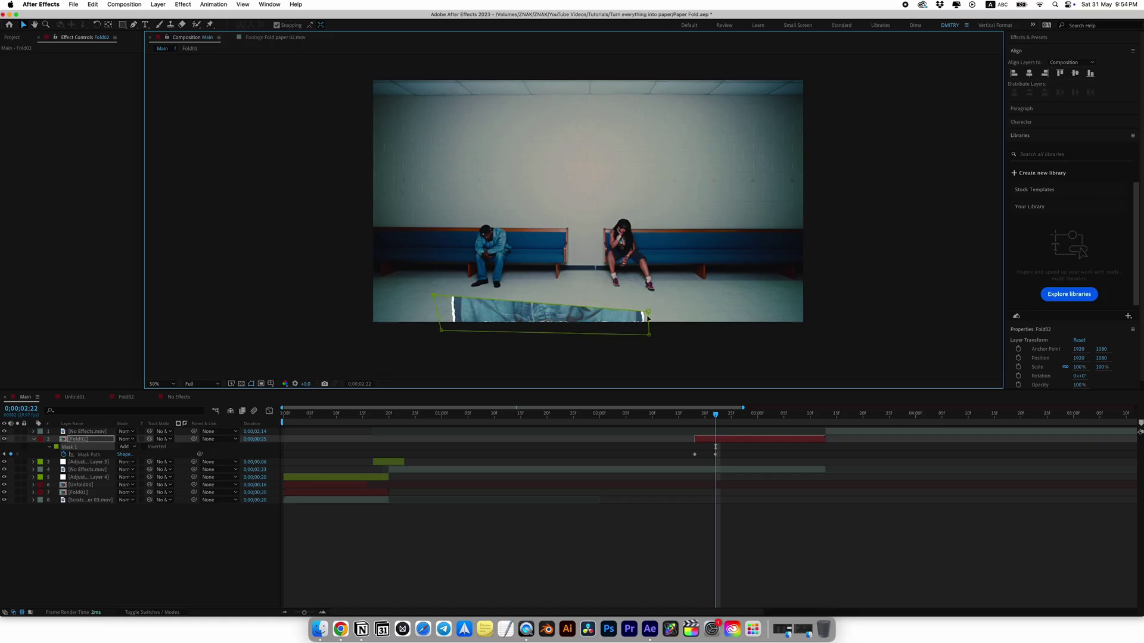
pyautogui.moveTo(648, 316); pyautogui.dragTo(655, 290)
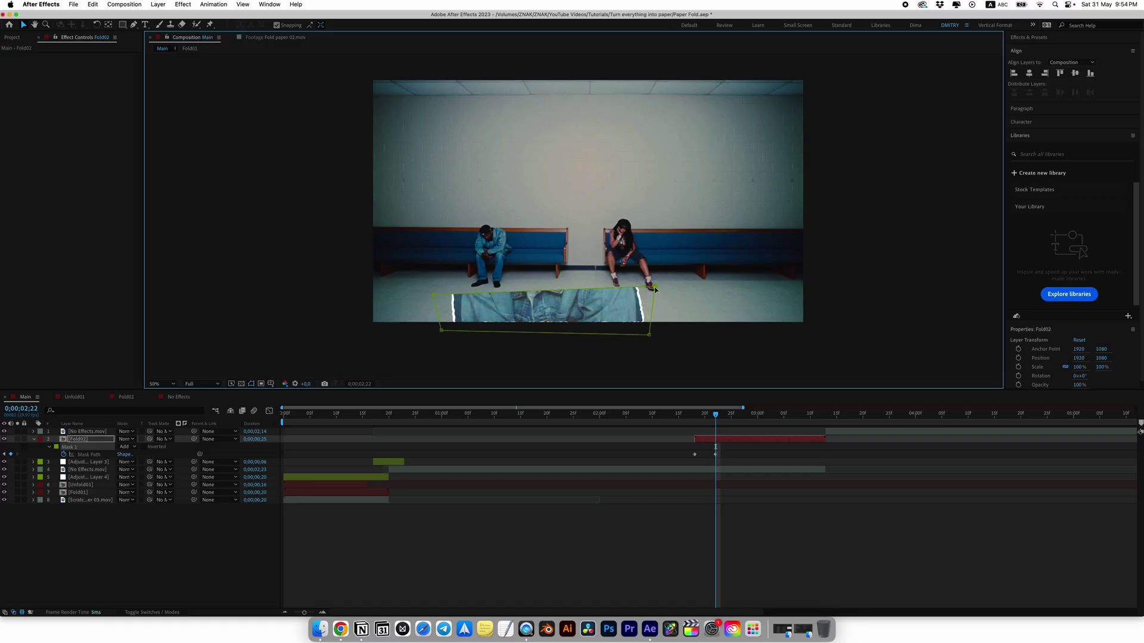
pyautogui.press('pagedown')
pyautogui.press('pagedown')
pyautogui.press('pagedown')
pyautogui.press('pagedown')
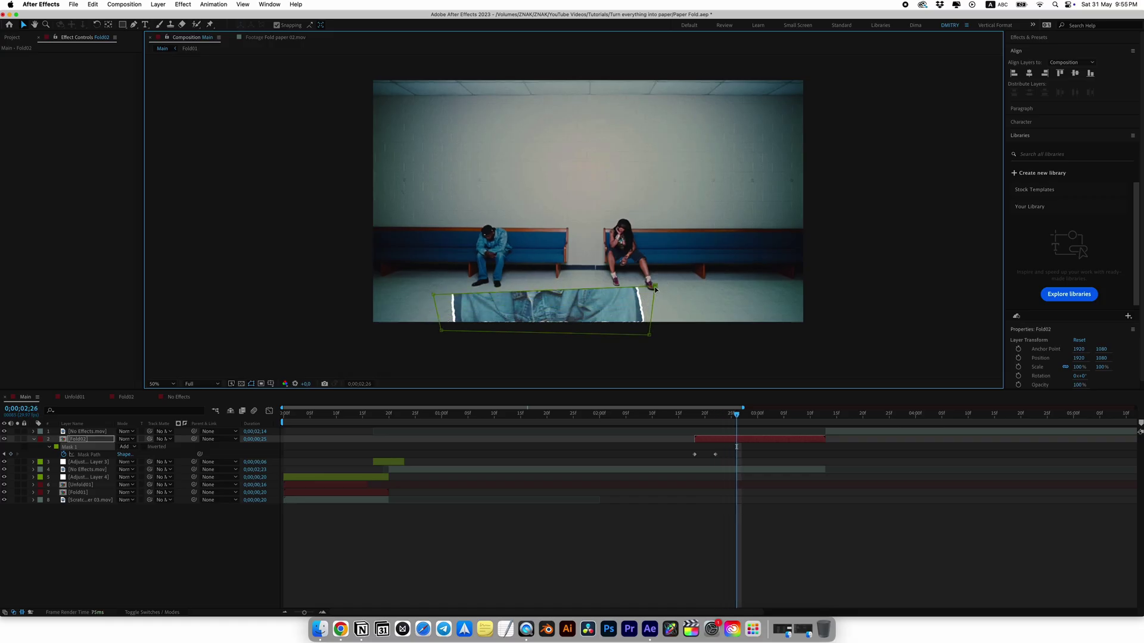
pyautogui.moveTo(435, 297); pyautogui.dragTo(429, 271)
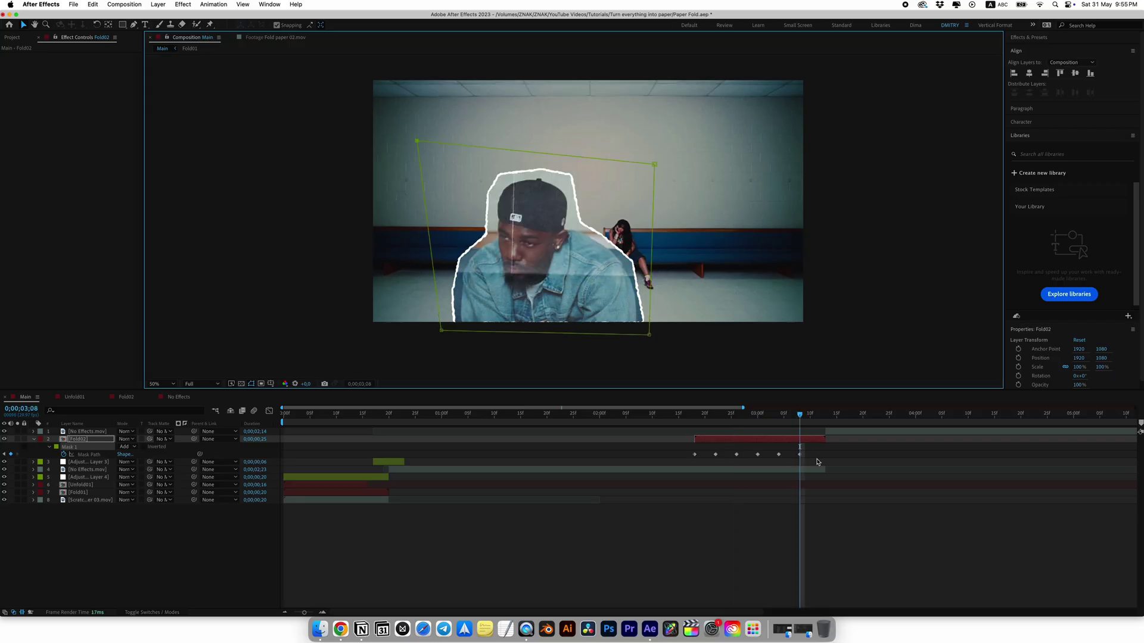
# Step: Apply Easy Ease to all six Mask Path keyframes and preview the unfold
pyautogui.moveTo(822, 451); pyautogui.dragTo(645, 477)
pyautogui.rightClick(716, 458)
pyautogui.click(767, 552)
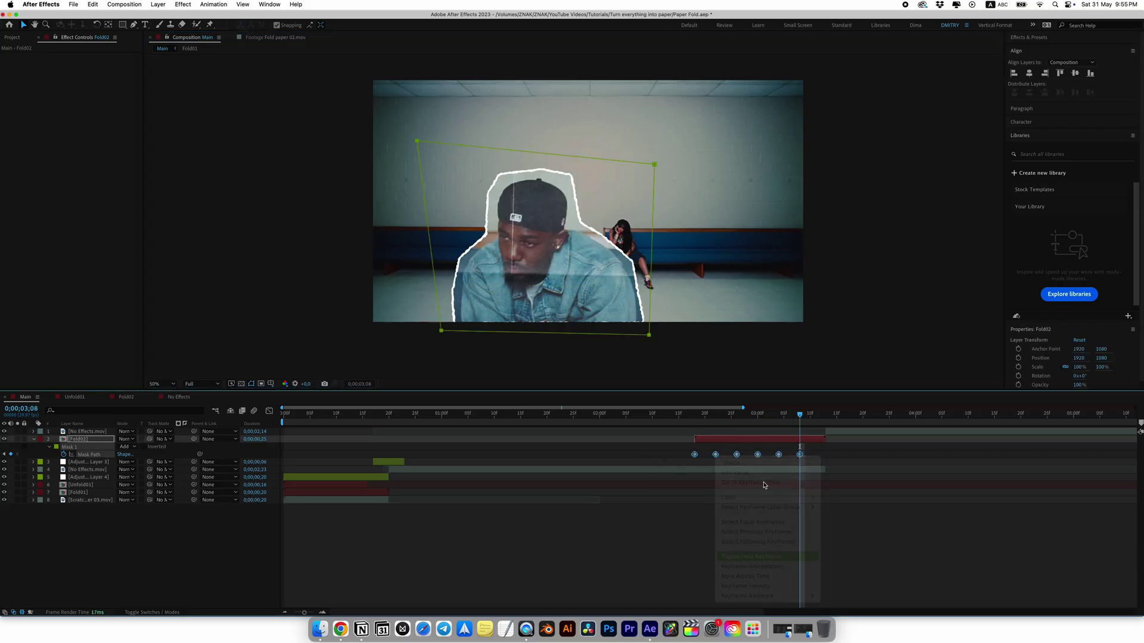
pyautogui.moveTo(792, 418)
pyautogui.mouseDown()
pyautogui.moveTo(694, 420)
pyautogui.moveTo(776, 427)
pyautogui.mouseUp()
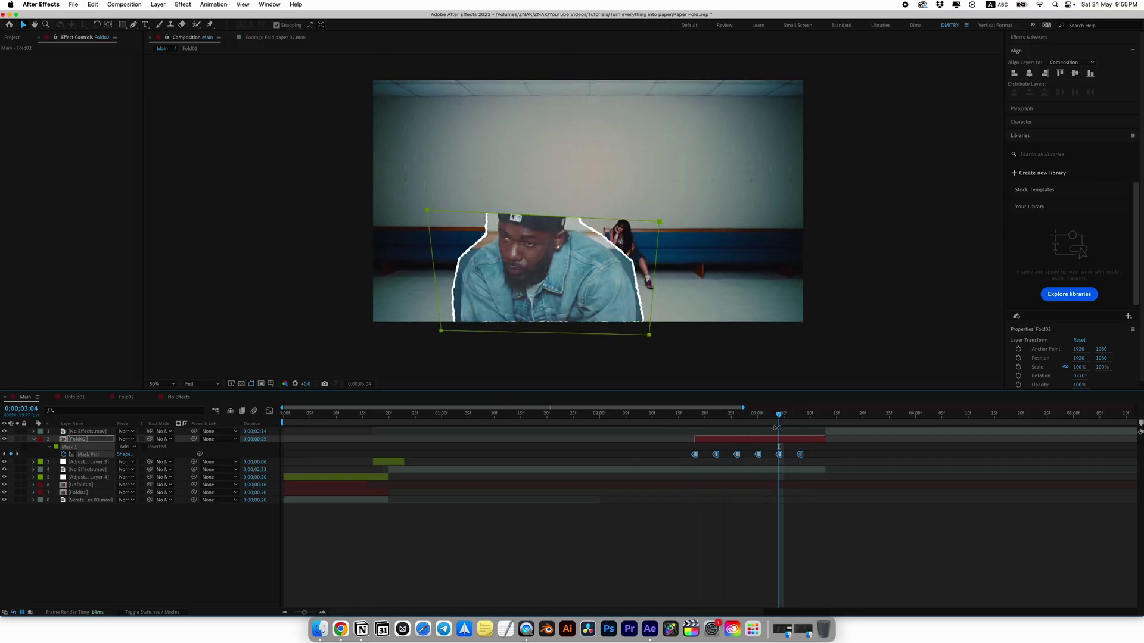
pyautogui.click(393, 196)
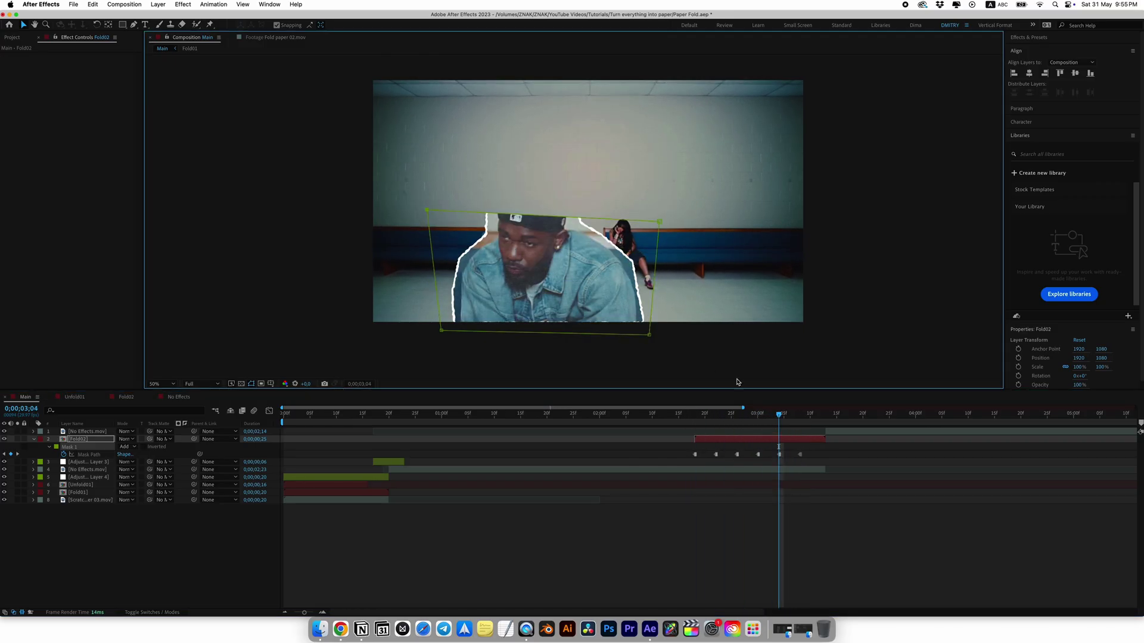
# Step: Create a new Unfold02 composition containing Fold02
pyautogui.press('pageup')
pyautogui.press('pageup')
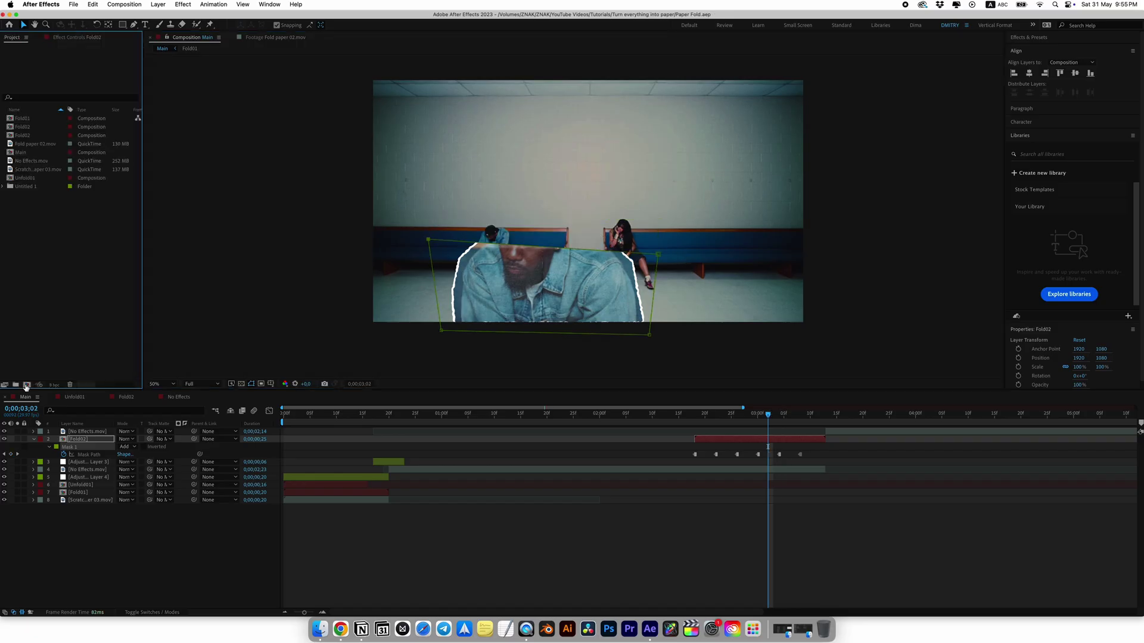
pyautogui.press('super+n')
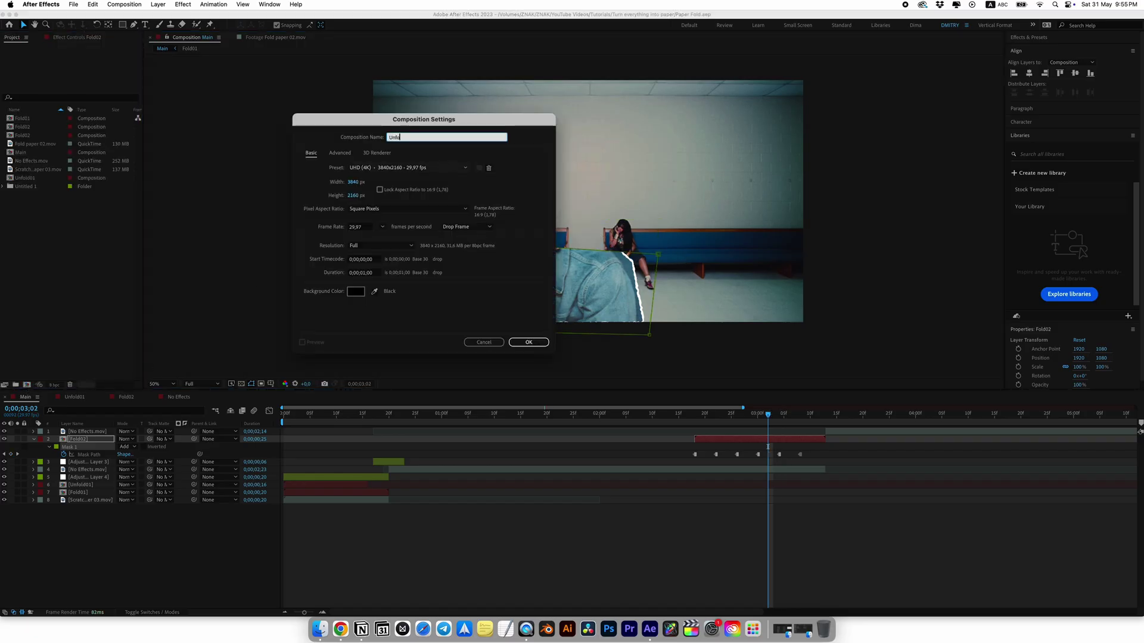
pyautogui.write('Unfold02')
pyautogui.press('Return')
pyautogui.moveTo(23, 135); pyautogui.dragTo(97, 457)
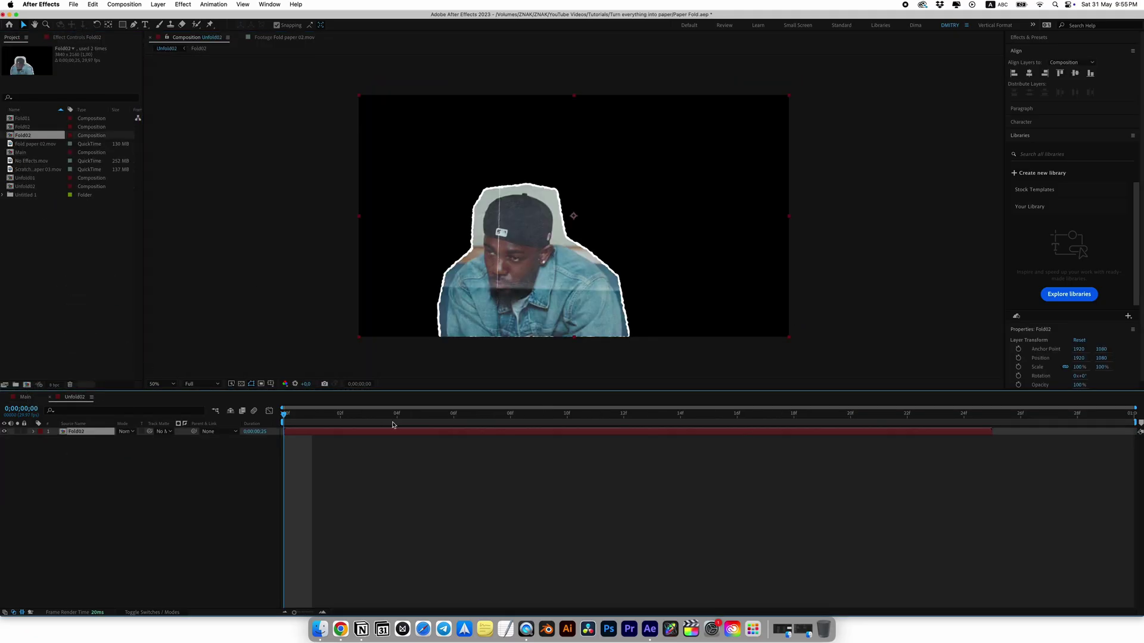
pyautogui.moveTo(286, 413); pyautogui.dragTo(254, 414)
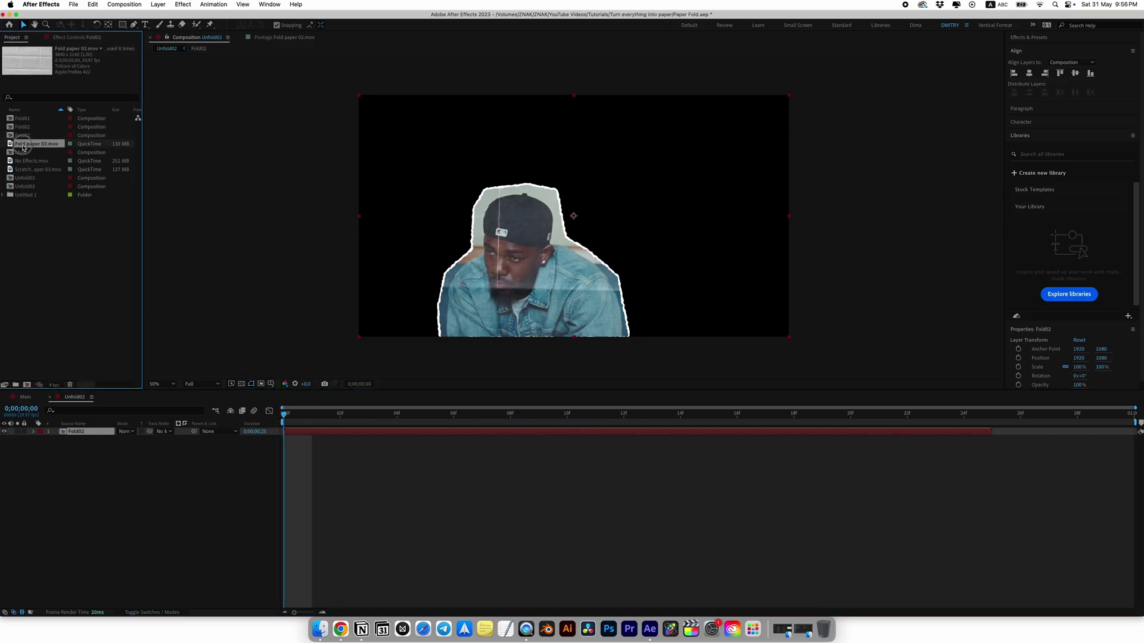
# Step: Add Fold paper 02.mov matted to Fold02, then return to Main
pyautogui.moveTo(37, 148); pyautogui.dragTo(181, 445)
pyautogui.click(162, 439)
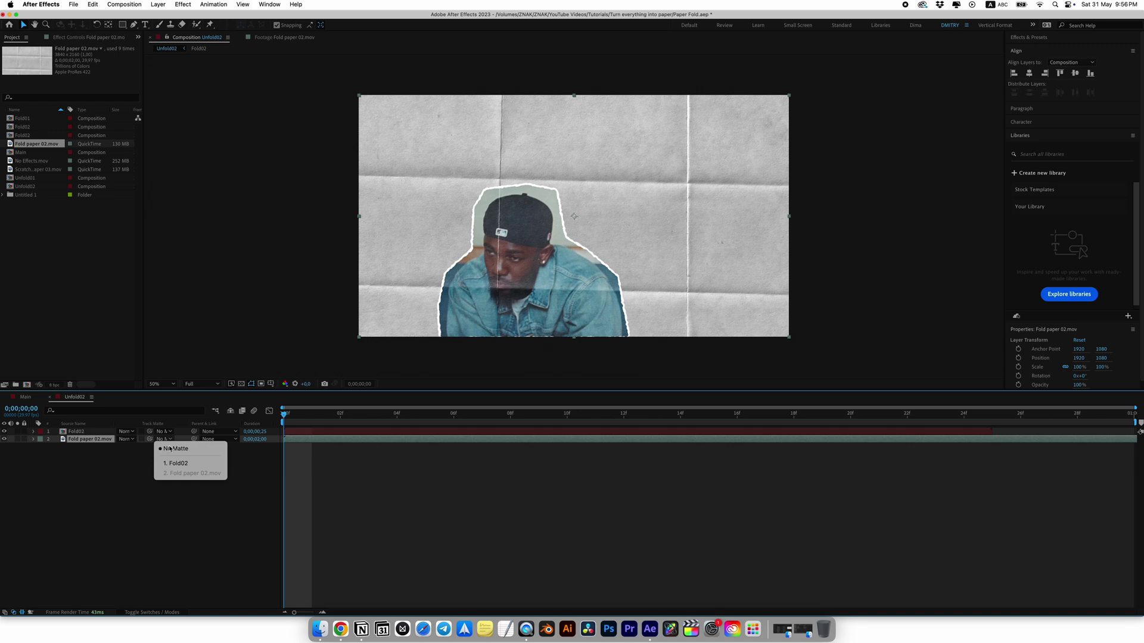
pyautogui.click(176, 464)
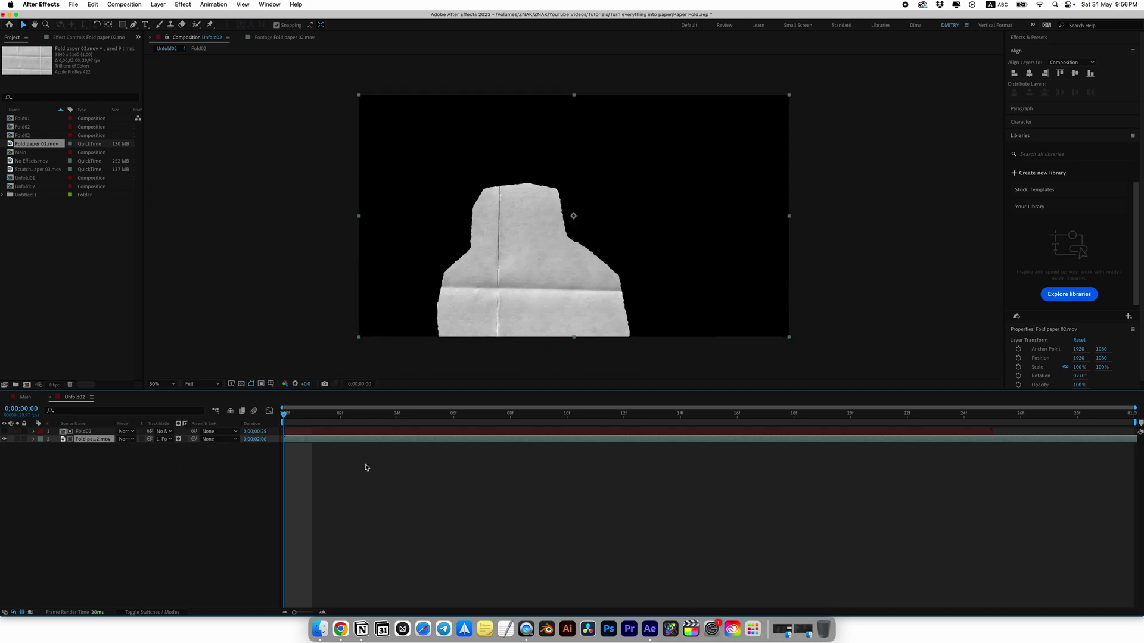
pyautogui.click(22, 397)
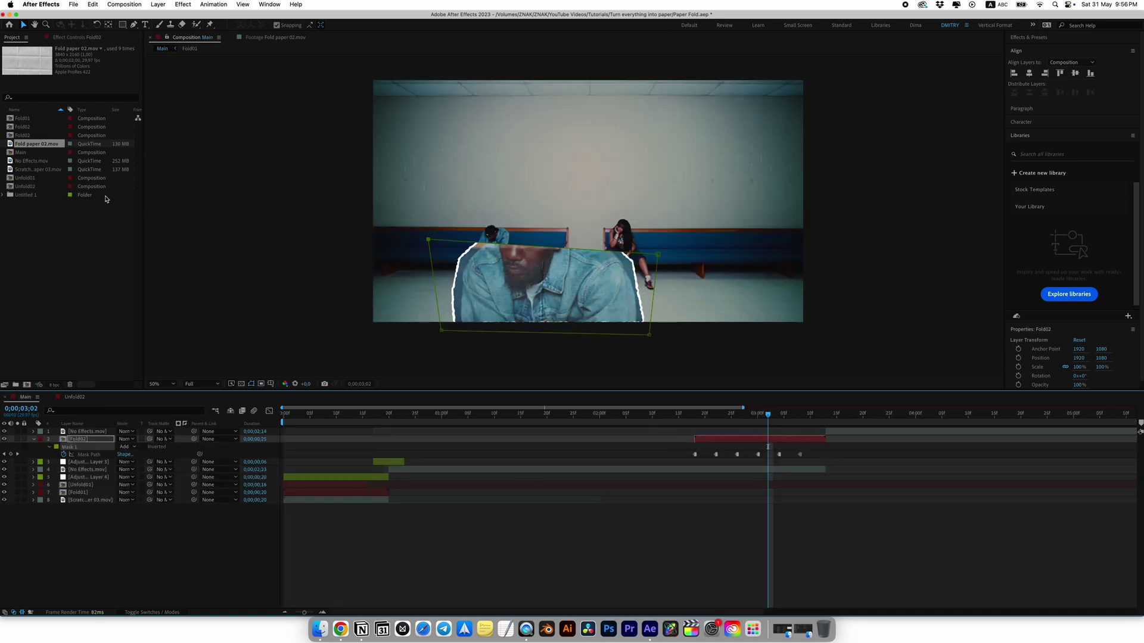
# Step: Add Unfold02 to the Main timeline and cut off its tail
pyautogui.moveTo(28, 189); pyautogui.dragTo(696, 442)
pyautogui.moveTo(811, 416); pyautogui.dragTo(826, 418)
pyautogui.press('super+shift+d')
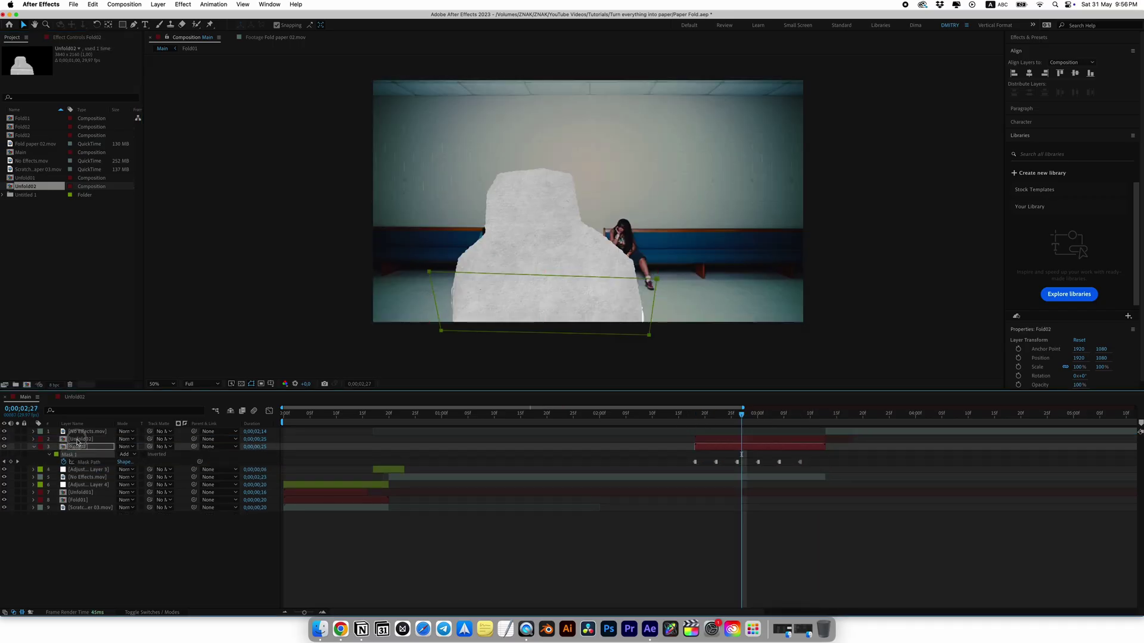
pyautogui.click(80, 439)
pyautogui.click(705, 414)
pyautogui.click(693, 421)
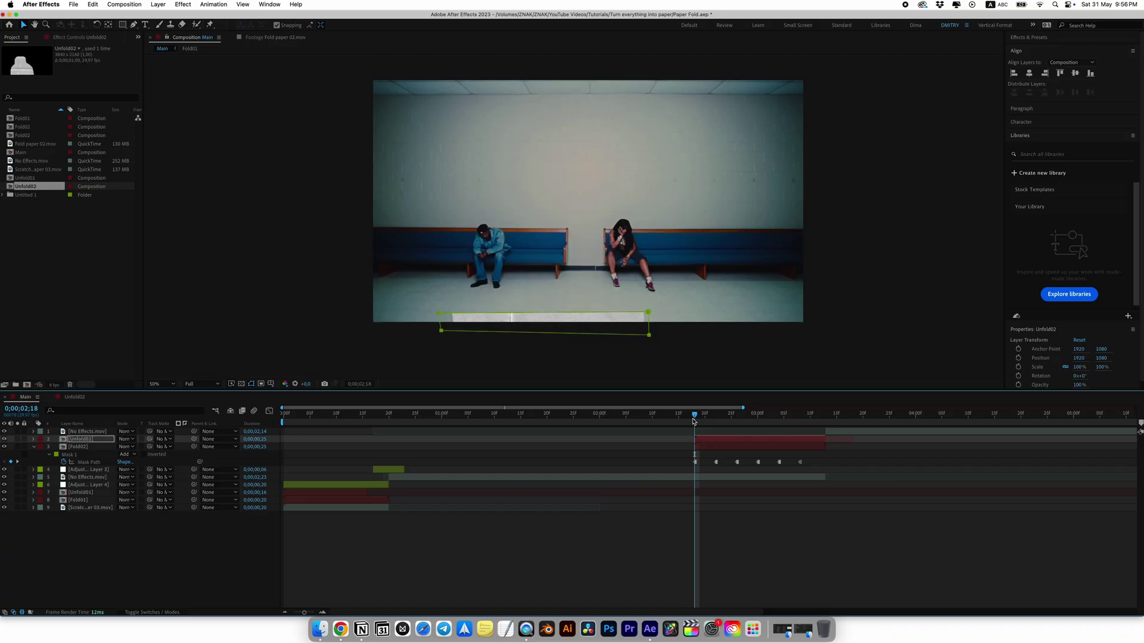
# Step: Invert Unfold02's mask so the paper shows
pyautogui.press('u')
pyautogui.click(82, 441)
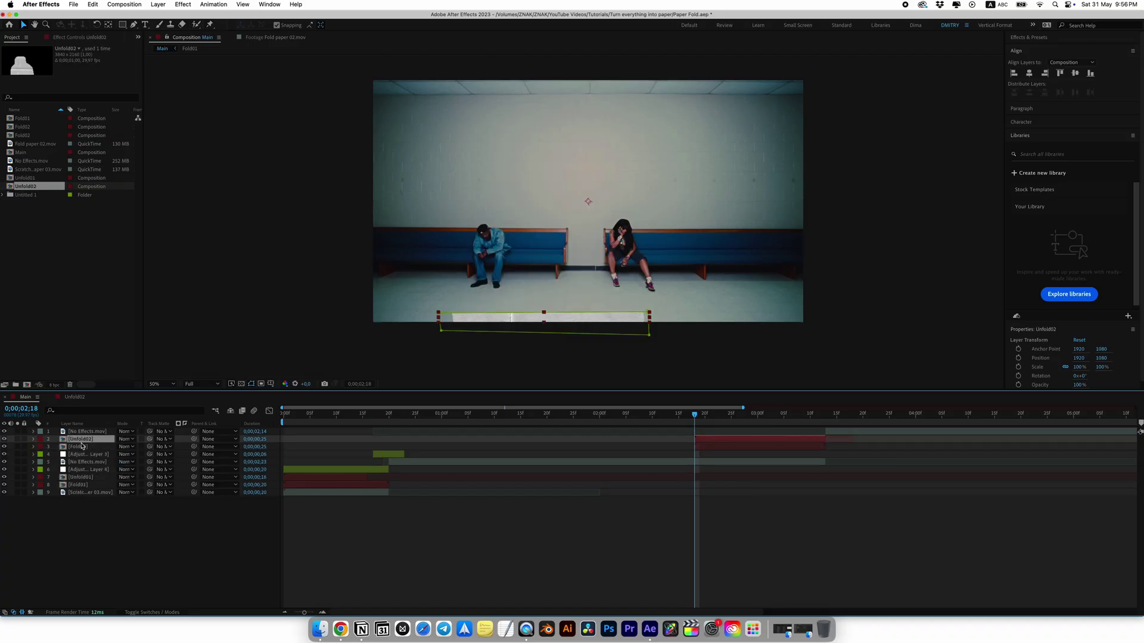
pyautogui.press('m')
pyautogui.click(145, 447)
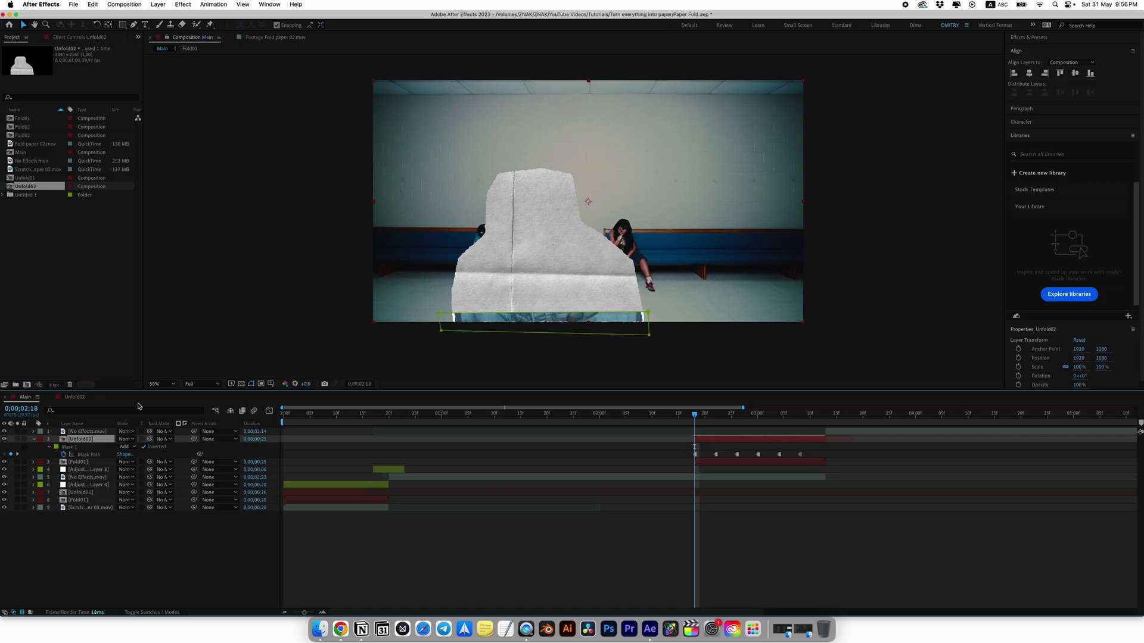
# Step: Flip the Unfold02 layer horizontally and vertically so the paper hangs from the top
pyautogui.rightClick(567, 236)
pyautogui.moveTo(590, 279)
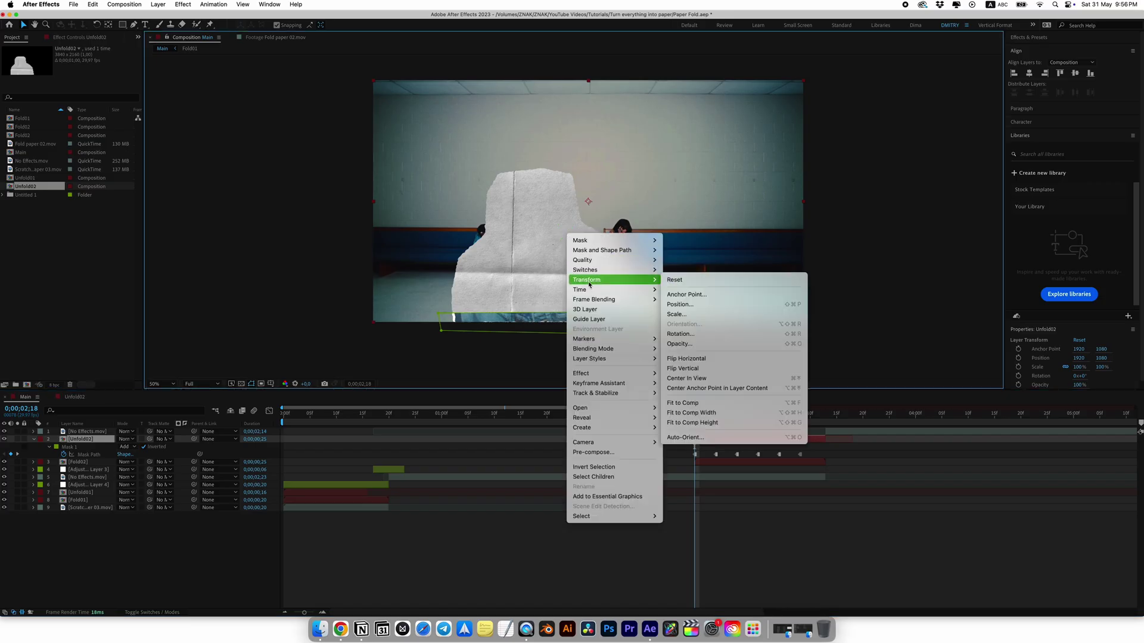
pyautogui.click(698, 366)
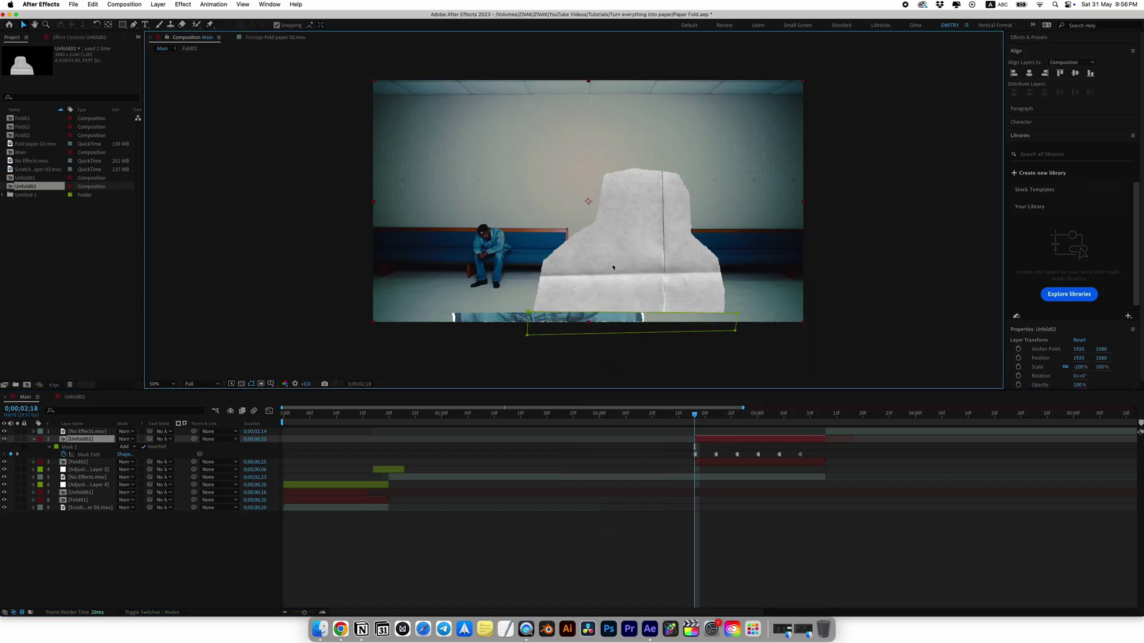
pyautogui.rightClick(615, 267)
pyautogui.moveTo(646, 309)
pyautogui.click(729, 399)
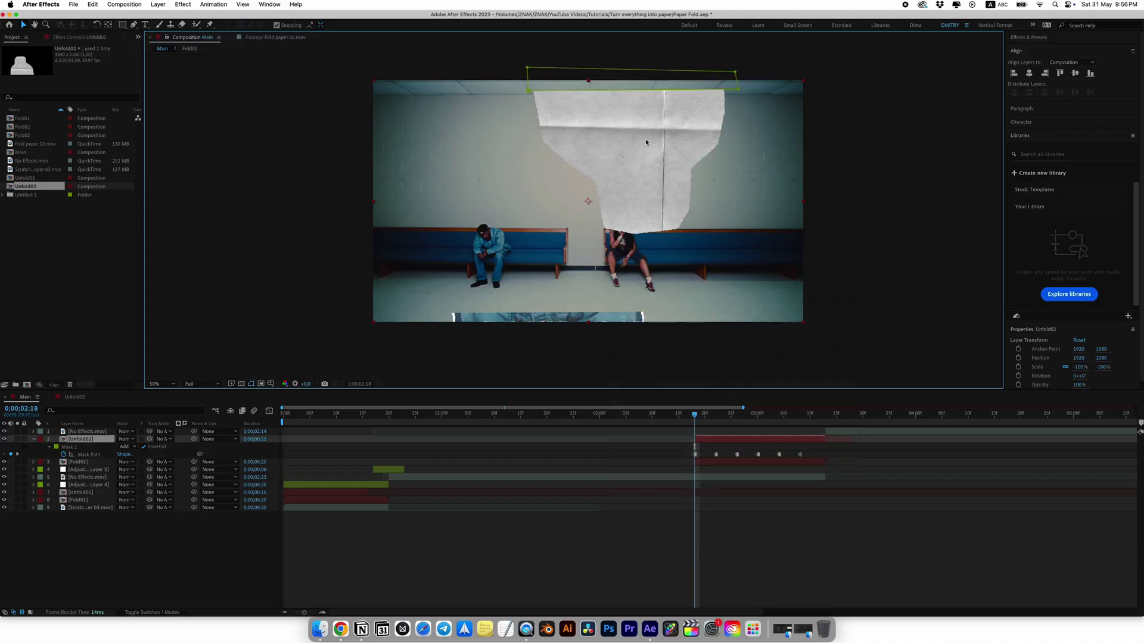
# Step: With snapping off, keyframe the paper layer's position to follow the unfold
pyautogui.moveTo(647, 147); pyautogui.dragTo(553, 377)
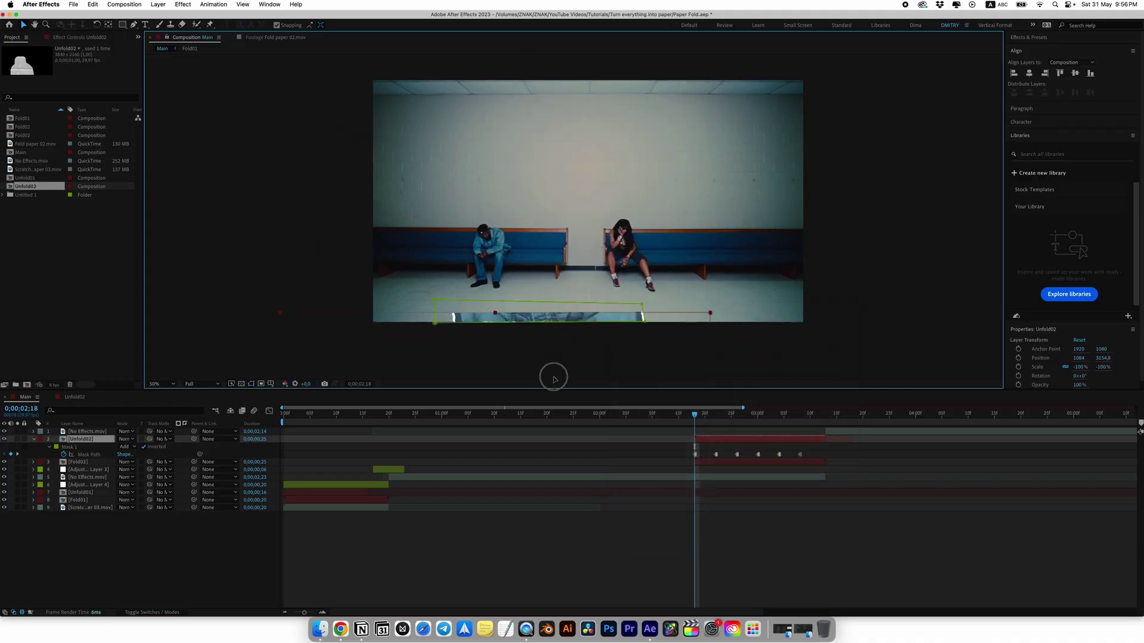
pyautogui.click(276, 25)
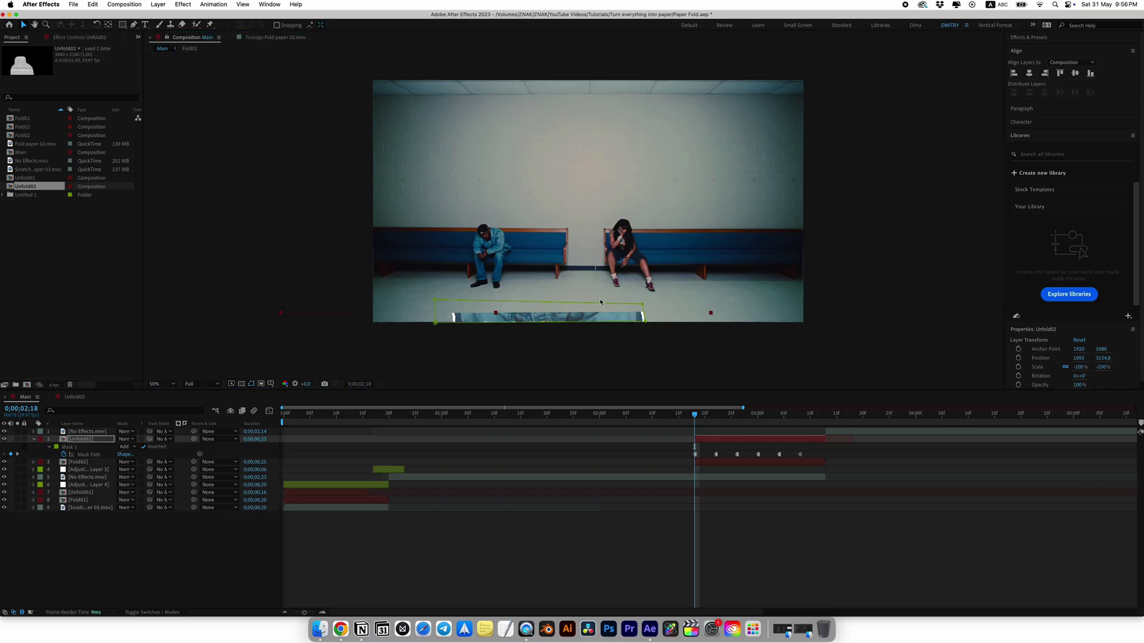
pyautogui.scroll(1, 592, 301)
pyautogui.moveTo(560, 327); pyautogui.dragTo(599, 262)
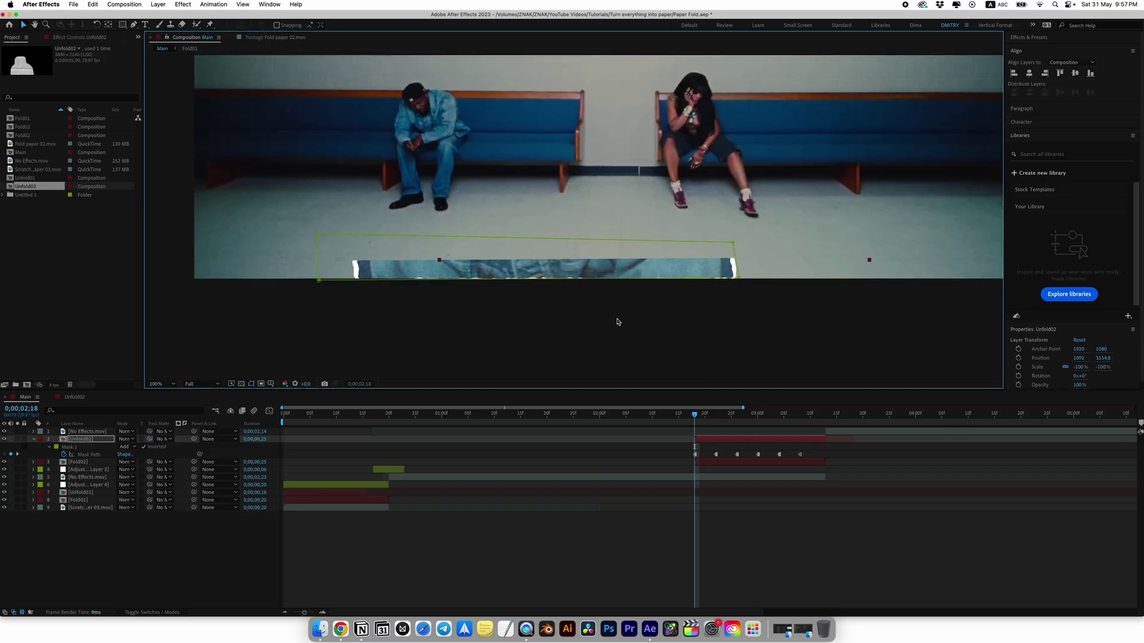
pyautogui.moveTo(617, 322); pyautogui.dragTo(640, 303)
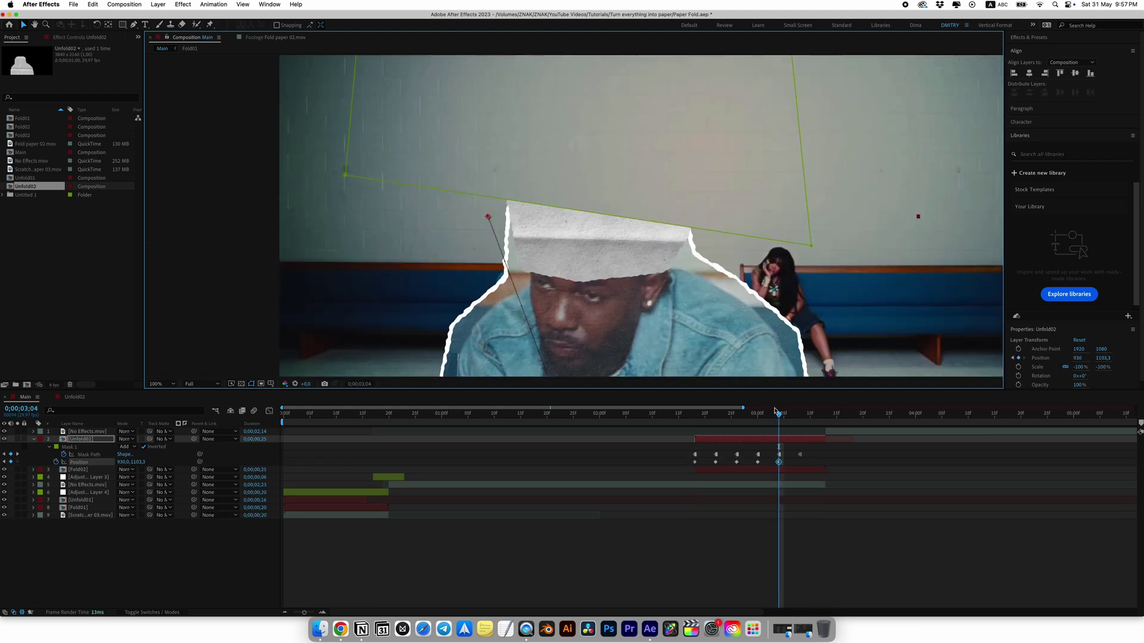
pyautogui.moveTo(778, 414); pyautogui.dragTo(802, 429)
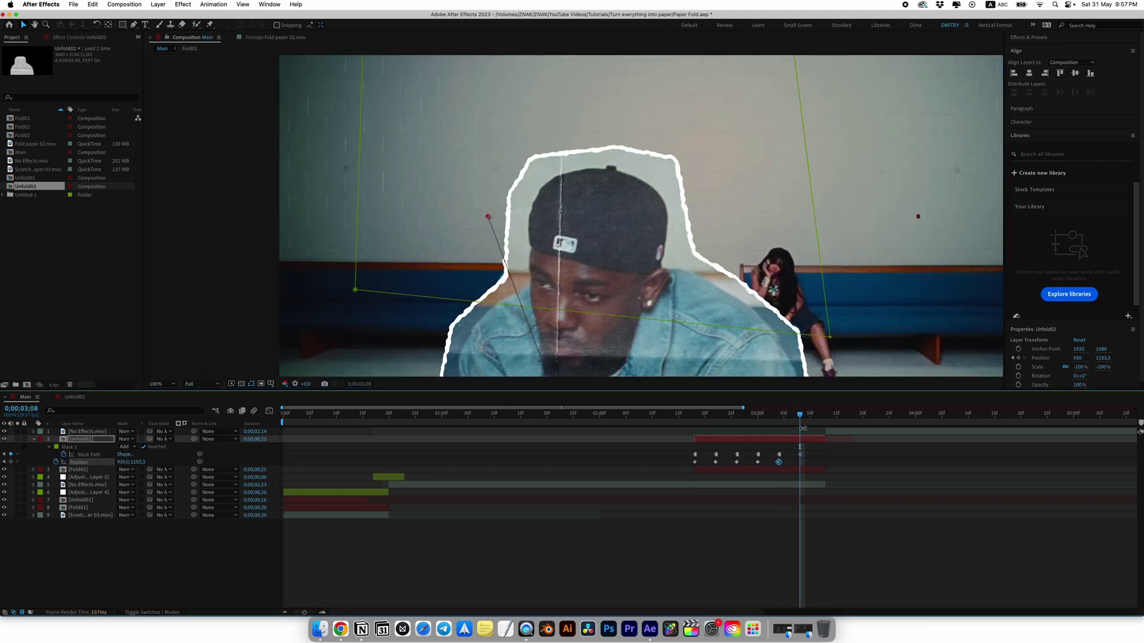
# Step: Split Unfold02 at 3;08 and delete the remainder
pyautogui.click(808, 439)
pyautogui.press('super+shift+d')
pyautogui.press('Delete')
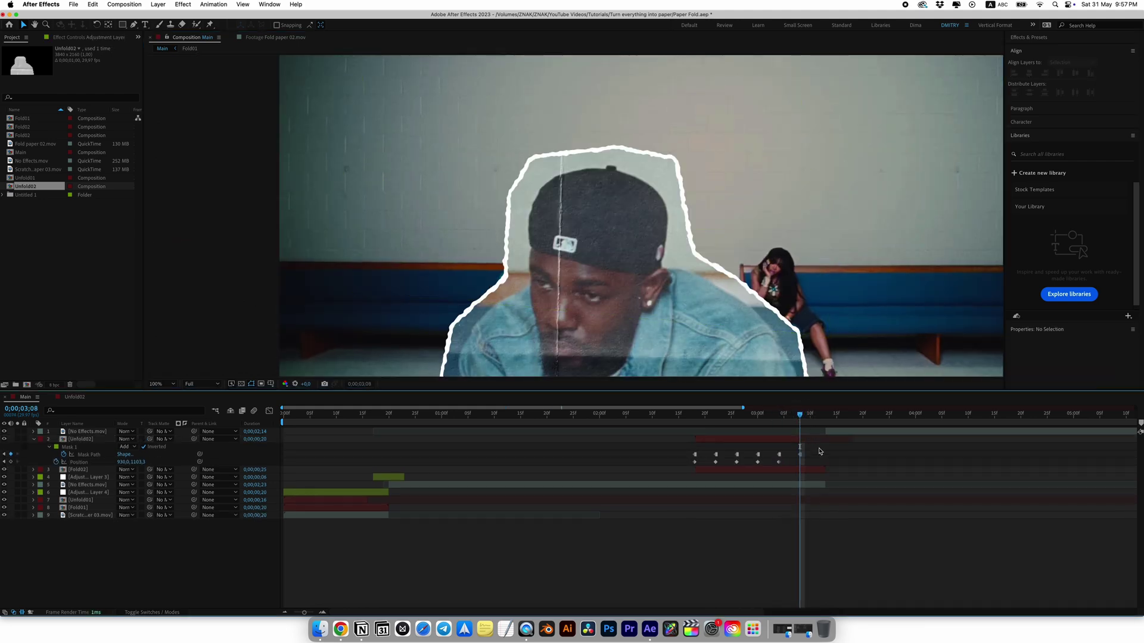
# Step: Turn the five Position keyframes into hold keyframes
pyautogui.moveTo(792, 475); pyautogui.dragTo(663, 458)
pyautogui.rightClick(694, 463)
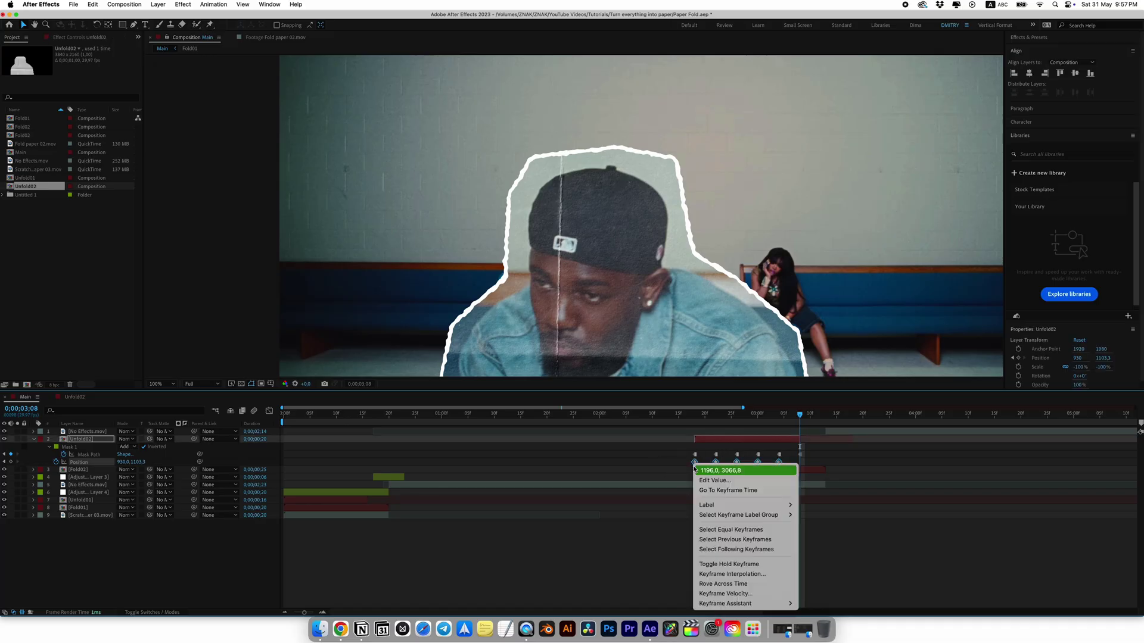
pyautogui.click(718, 565)
pyautogui.click(688, 533)
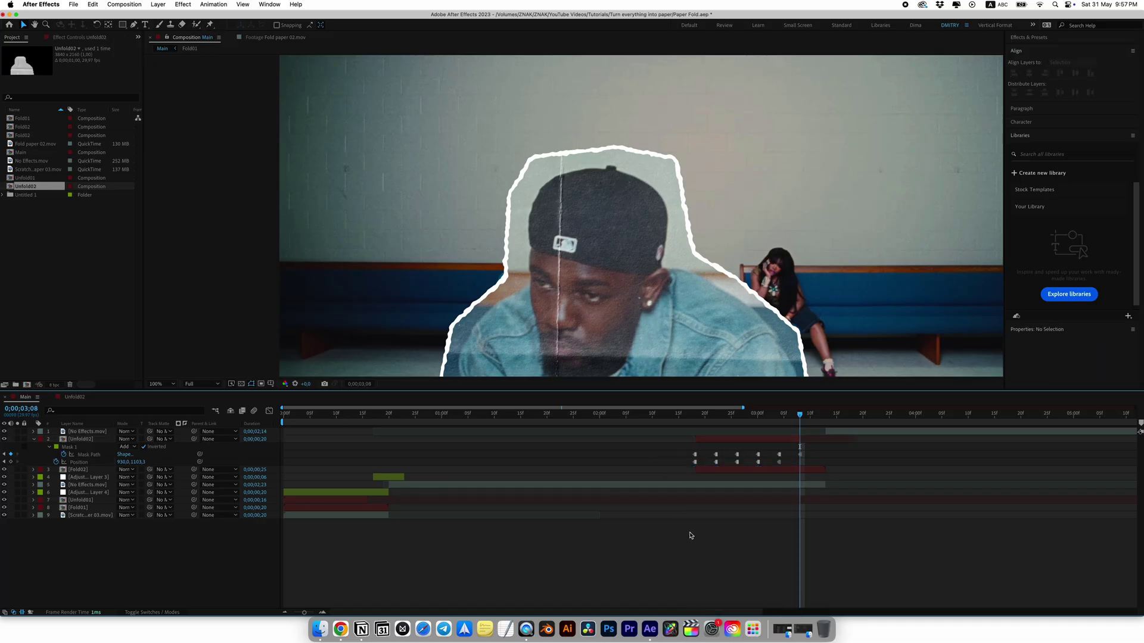
pyautogui.press('e')
pyautogui.press('e')
pyautogui.scroll(-3, 621, 278)
pyautogui.moveTo(622, 280); pyautogui.dragTo(584, 265)
pyautogui.scroll(2, 581, 261)
pyautogui.moveTo(795, 417); pyautogui.dragTo(762, 419)
# Step: Give Unfold02 a Drop Shadow with distance 0, softness 180 and 100% opacity
pyautogui.click(705, 440)
pyautogui.hotkey('ctrl', 'space')
pyautogui.write('drop')
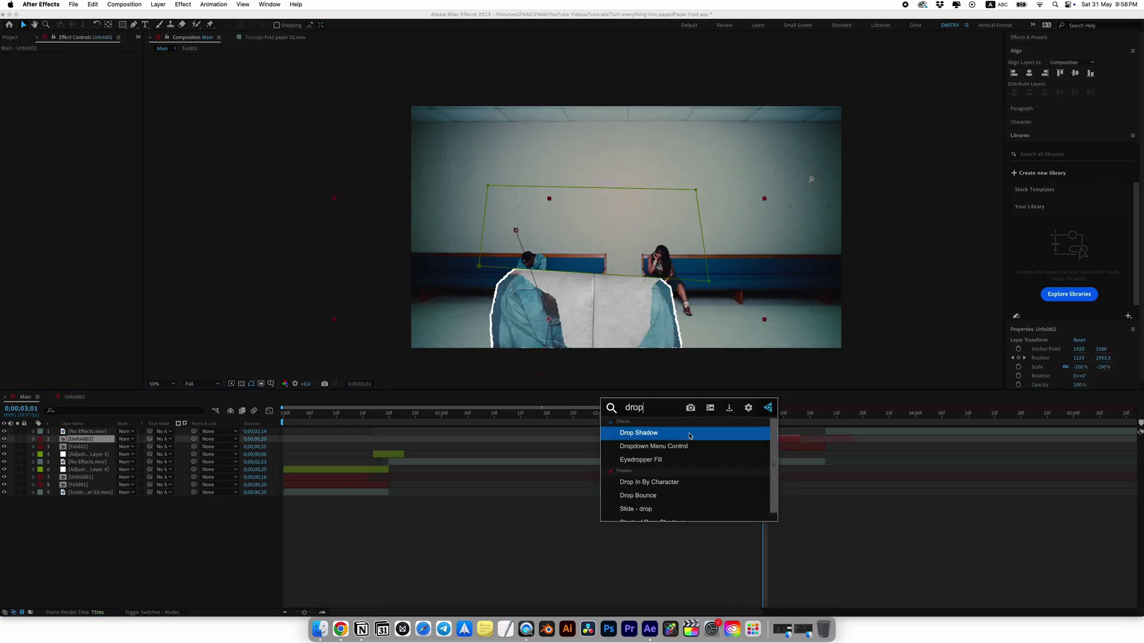
pyautogui.press('Return')
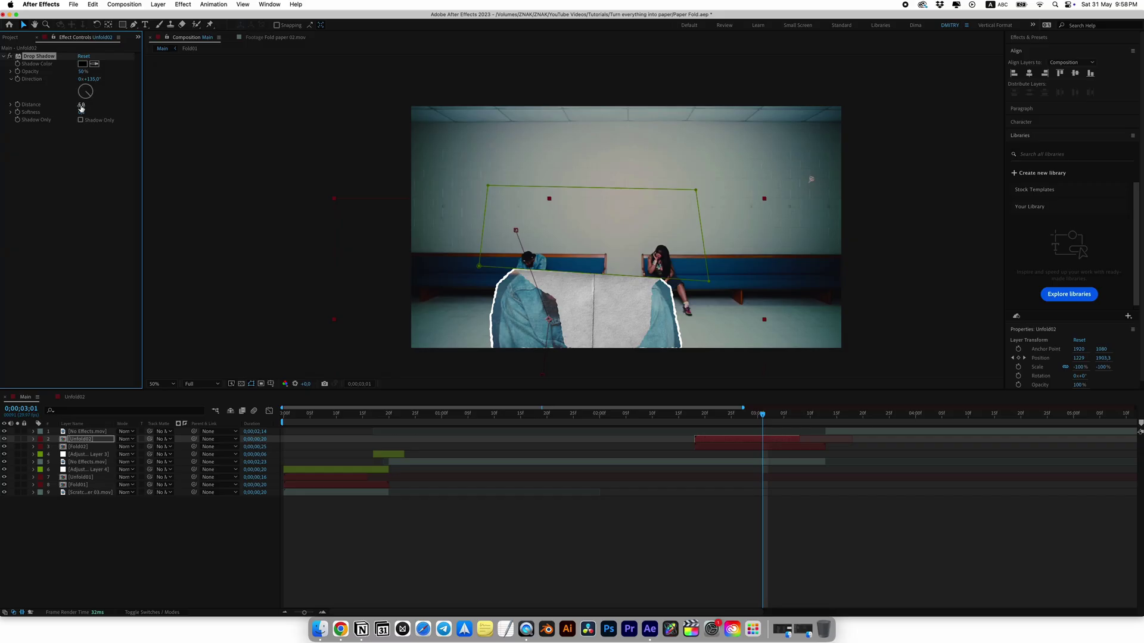
pyautogui.moveTo(81, 107); pyautogui.dragTo(31, 108)
pyautogui.click(81, 112)
pyautogui.write('180')
pyautogui.press('Return')
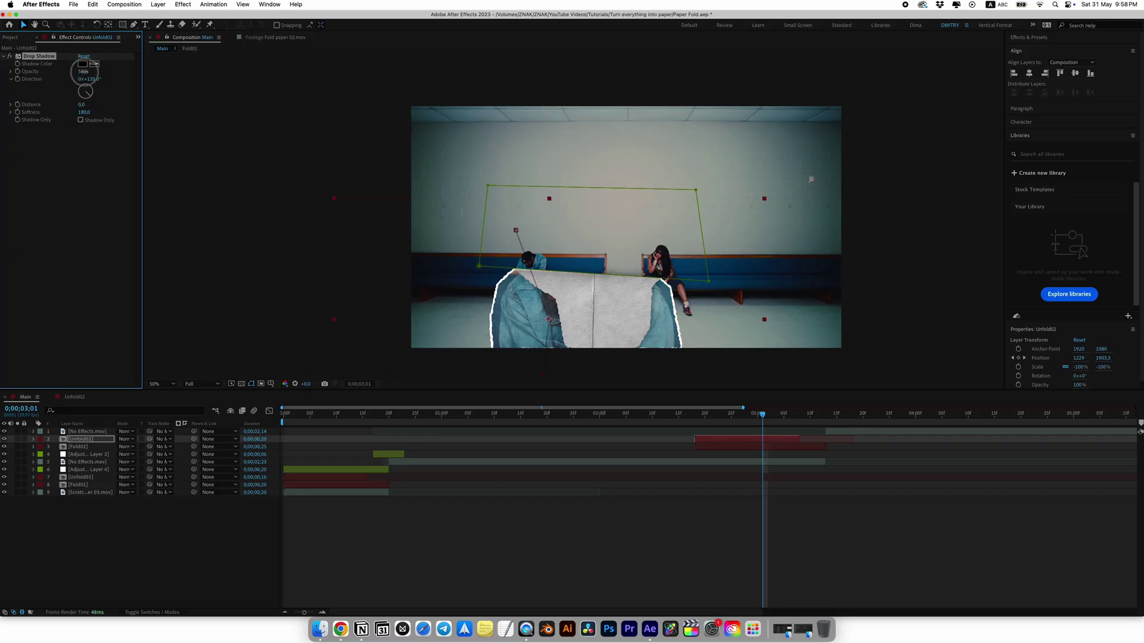
pyautogui.moveTo(84, 71); pyautogui.dragTo(429, 81)
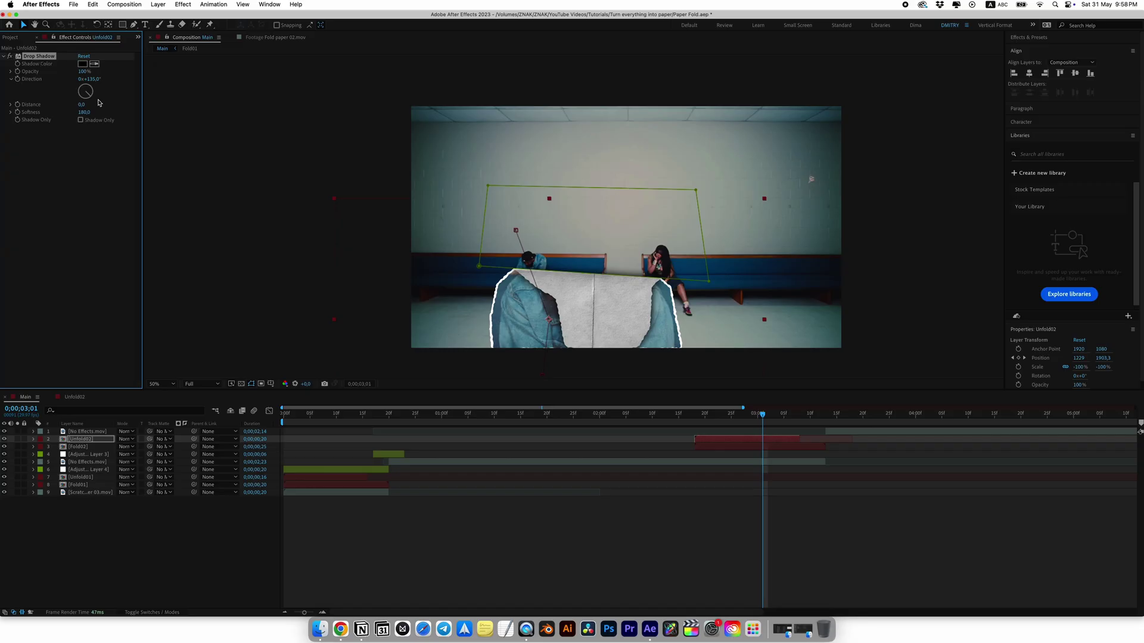
# Step: Select Fold02 to check its matching shadow settings
pyautogui.click(747, 447)
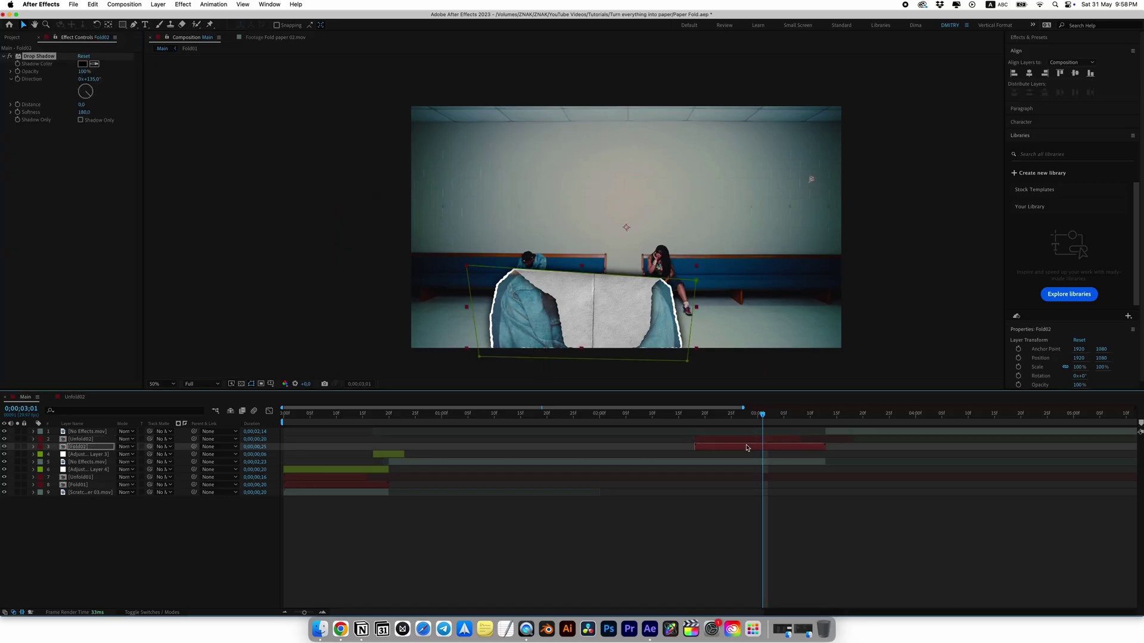
pyautogui.press('i')
pyautogui.click(693, 463)
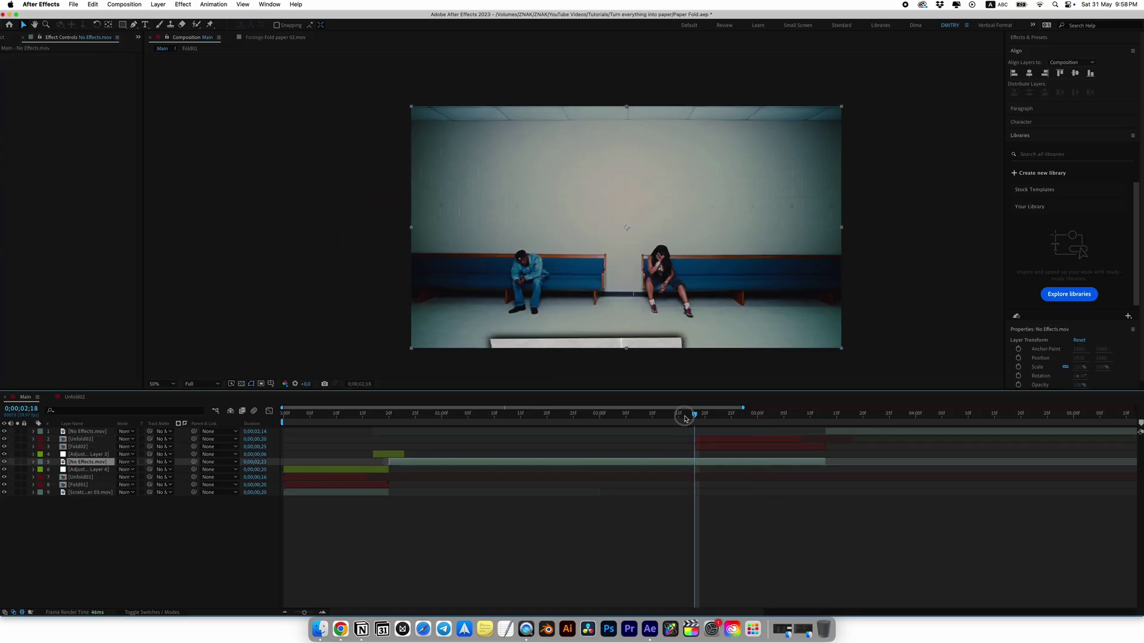
# Step: Split No Effects.mov at 0;00;02;18 and apply Time > Freeze Frame to the split clip
pyautogui.moveTo(684, 416)
pyautogui.mouseDown()
pyautogui.moveTo(675, 418)
pyautogui.moveTo(695, 416)
pyautogui.mouseUp()
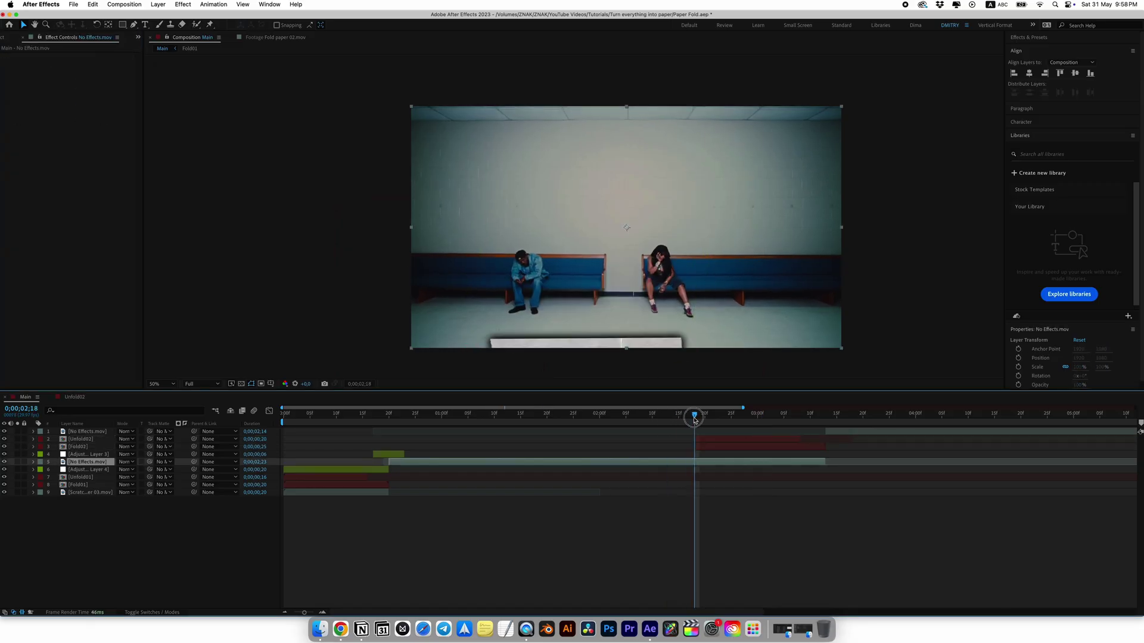
pyautogui.press('super+shift+d')
pyautogui.rightClick(702, 464)
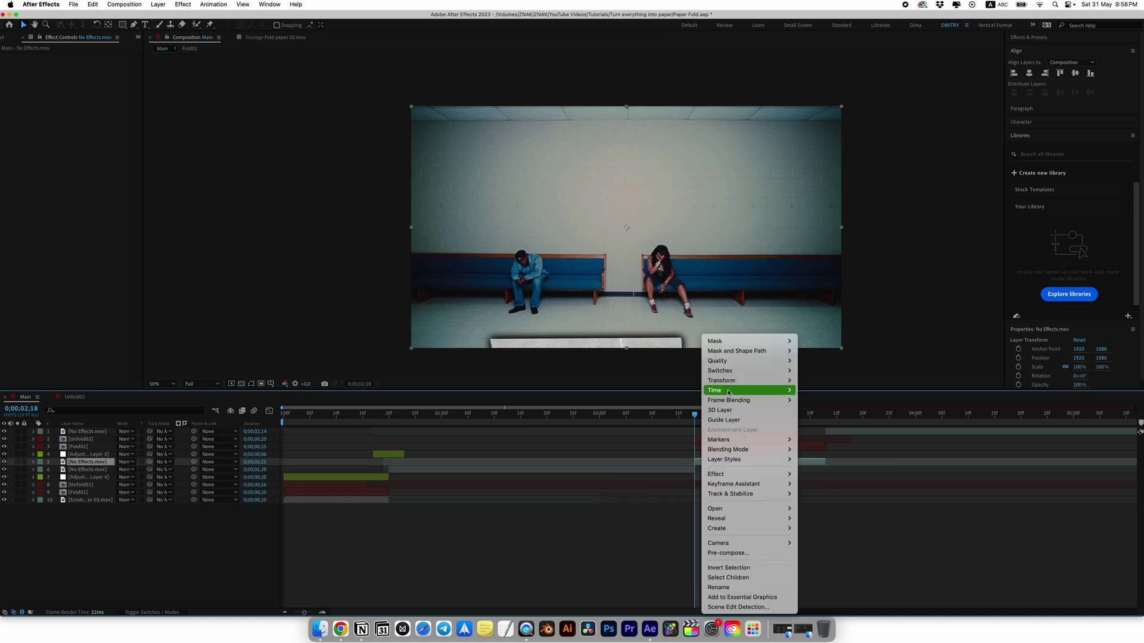
pyautogui.moveTo(769, 390)
pyautogui.click(849, 420)
pyautogui.moveTo(694, 416); pyautogui.dragTo(631, 422)
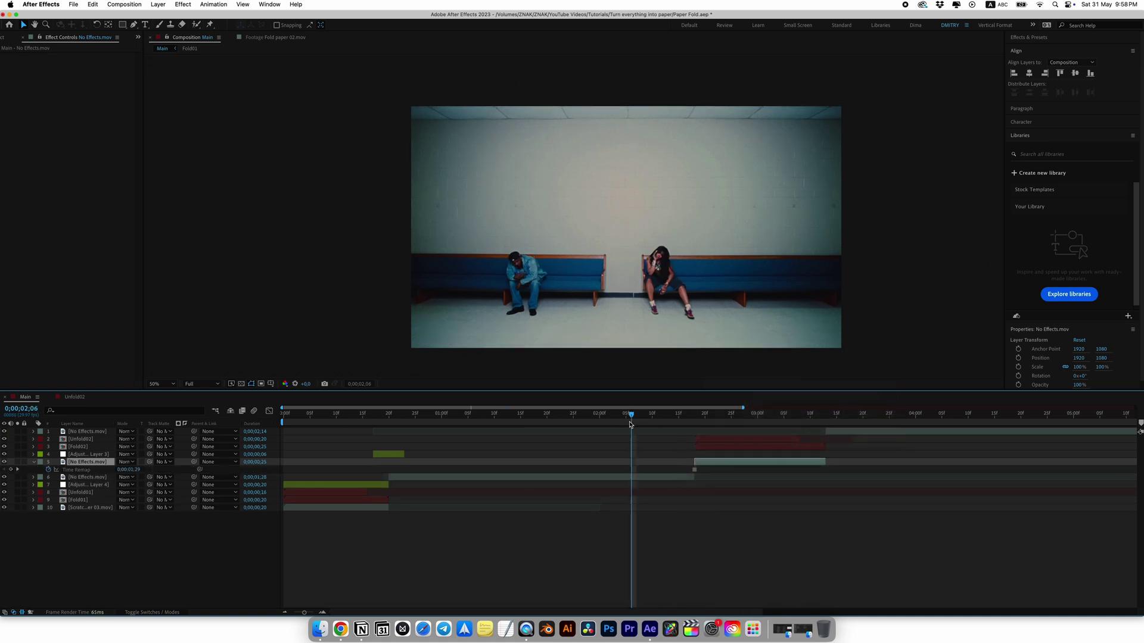
pyautogui.press('space')
# Step: Place two duplicates of Adjustment Layer 3's brightness flash around the fold, and bring in Scratched paper 03.mov
pyautogui.press('super+d')
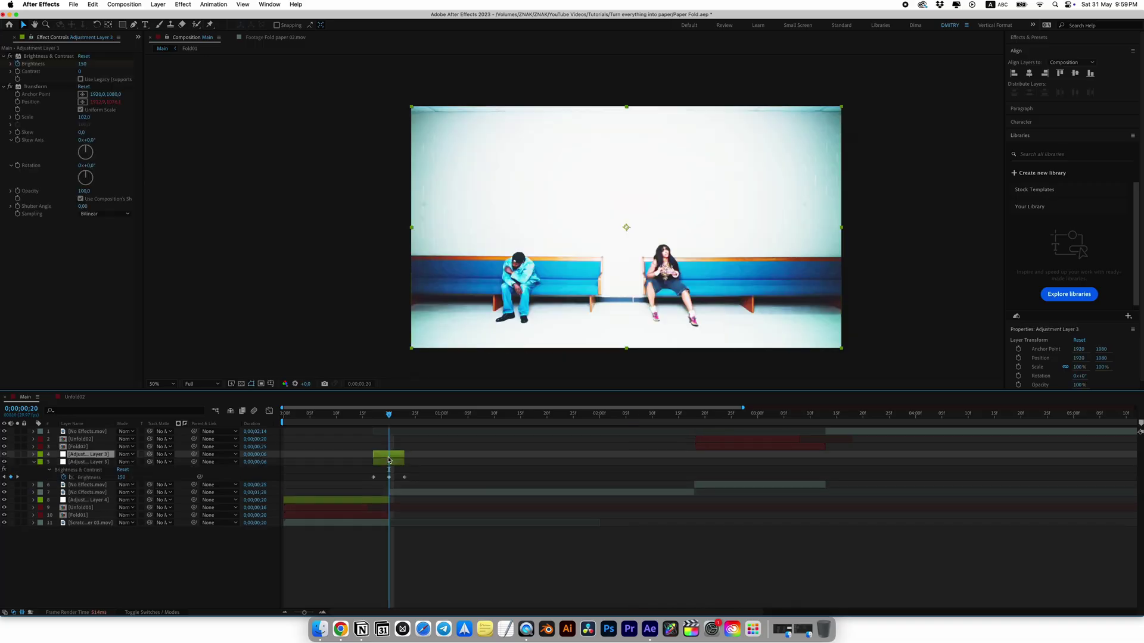
pyautogui.moveTo(388, 458); pyautogui.dragTo(668, 458)
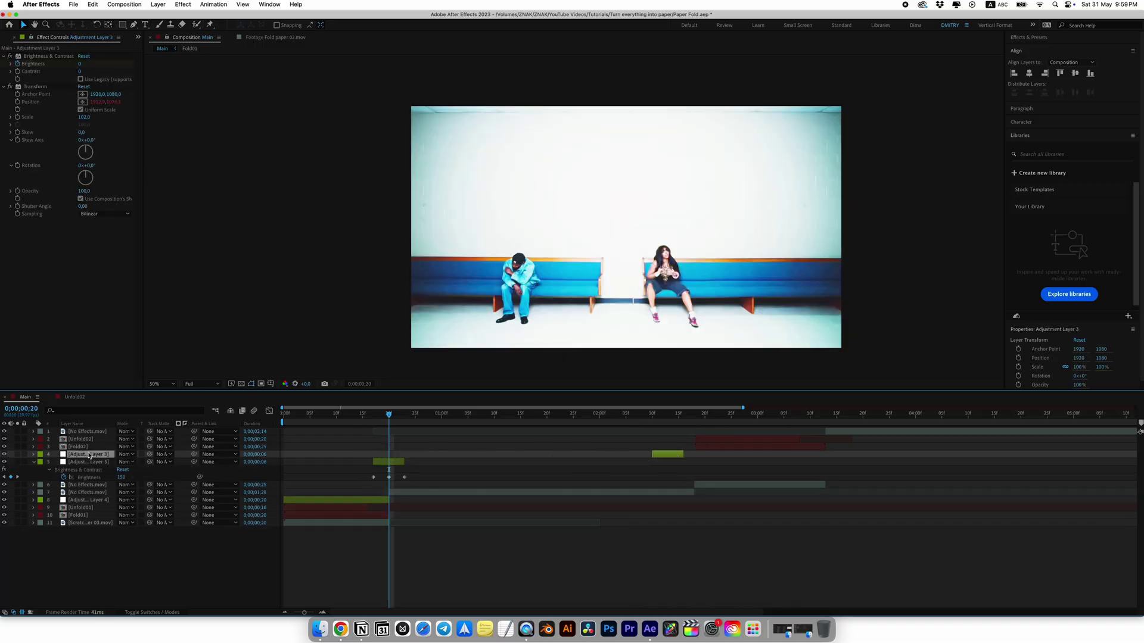
pyautogui.moveTo(88, 440); pyautogui.dragTo(90, 437)
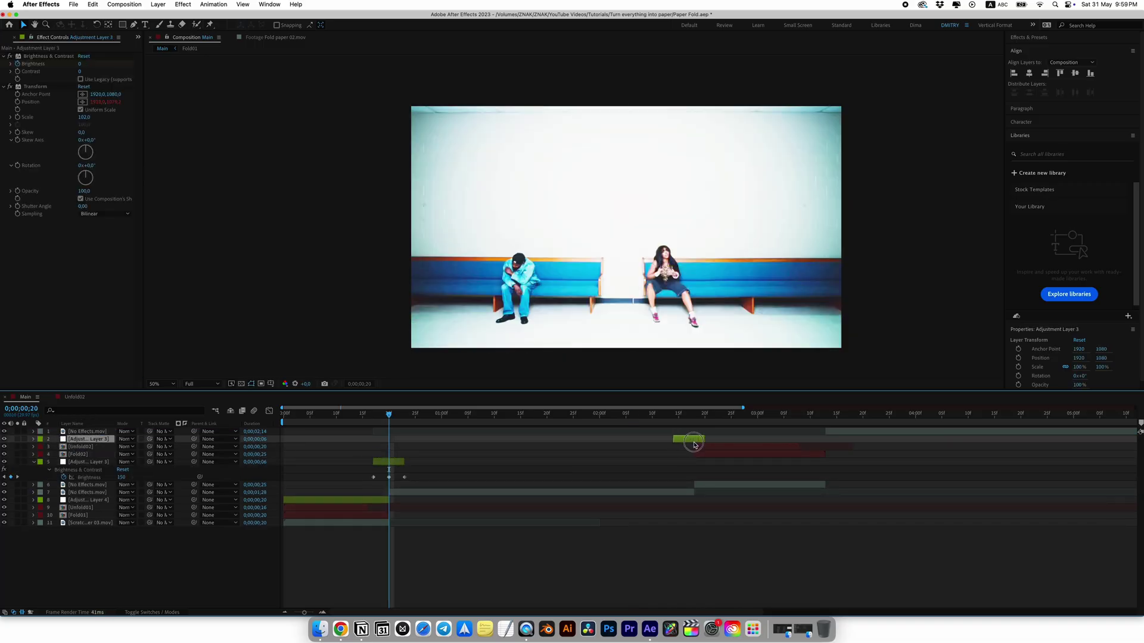
pyautogui.click(694, 414)
pyautogui.click(672, 461)
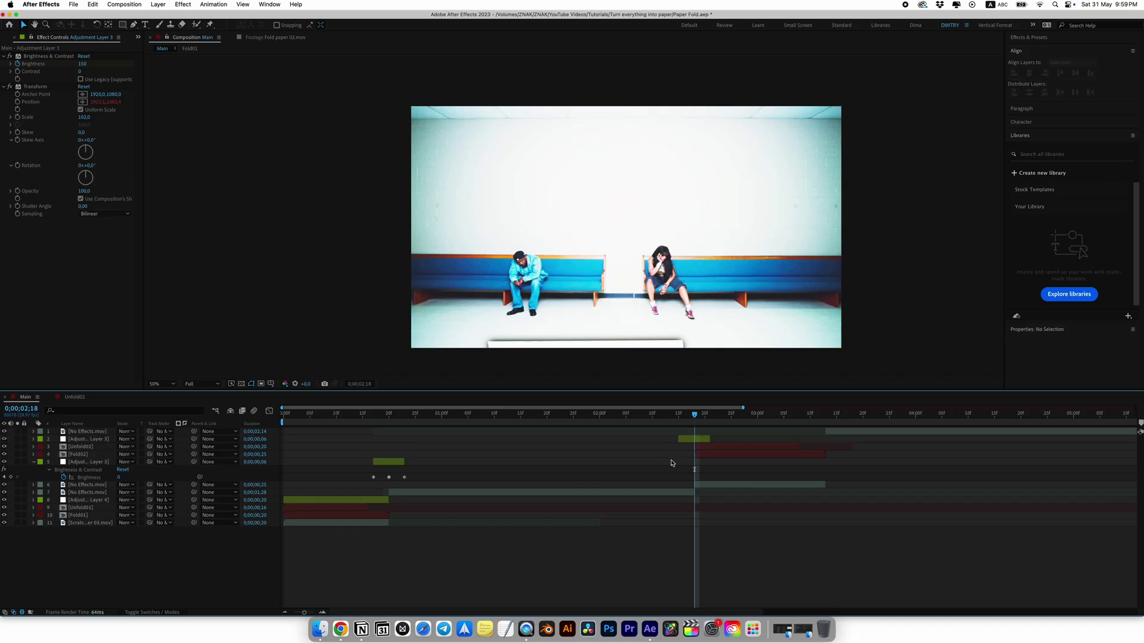
pyautogui.press('u')
pyautogui.press('u')
pyautogui.click(688, 440)
pyautogui.press('super+d')
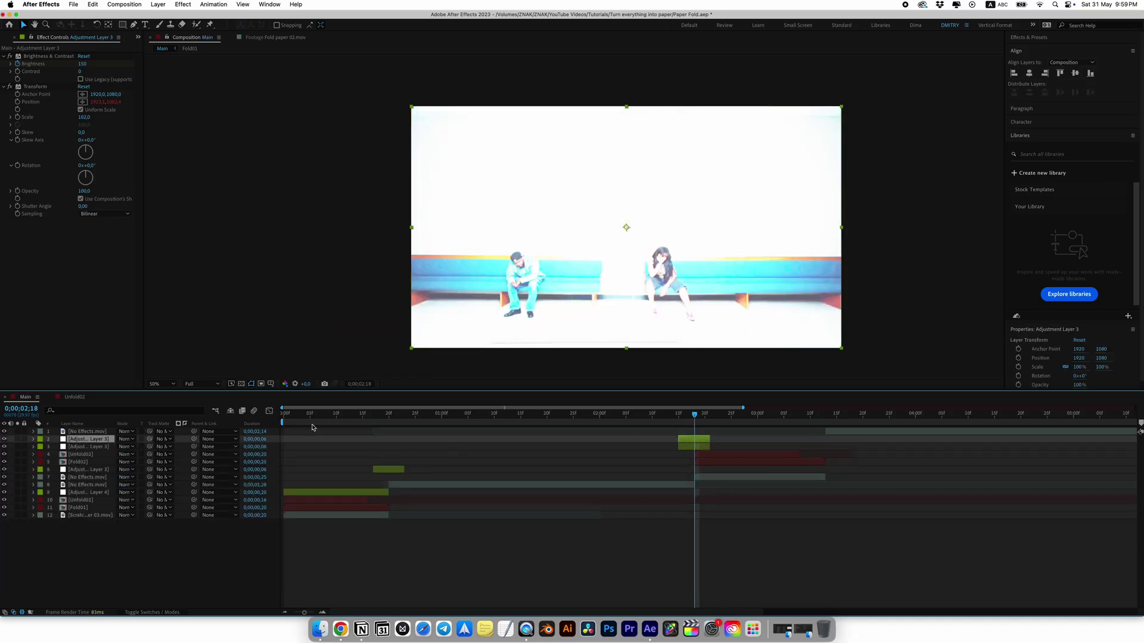
pyautogui.moveTo(98, 433); pyautogui.dragTo(99, 431)
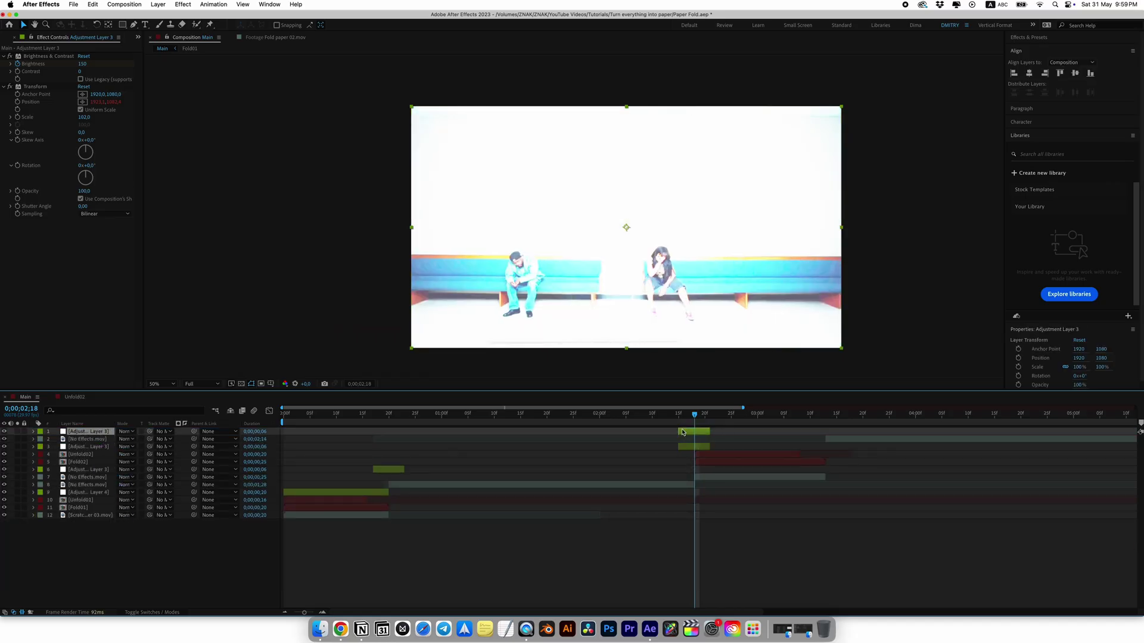
pyautogui.moveTo(799, 441); pyautogui.dragTo(824, 443)
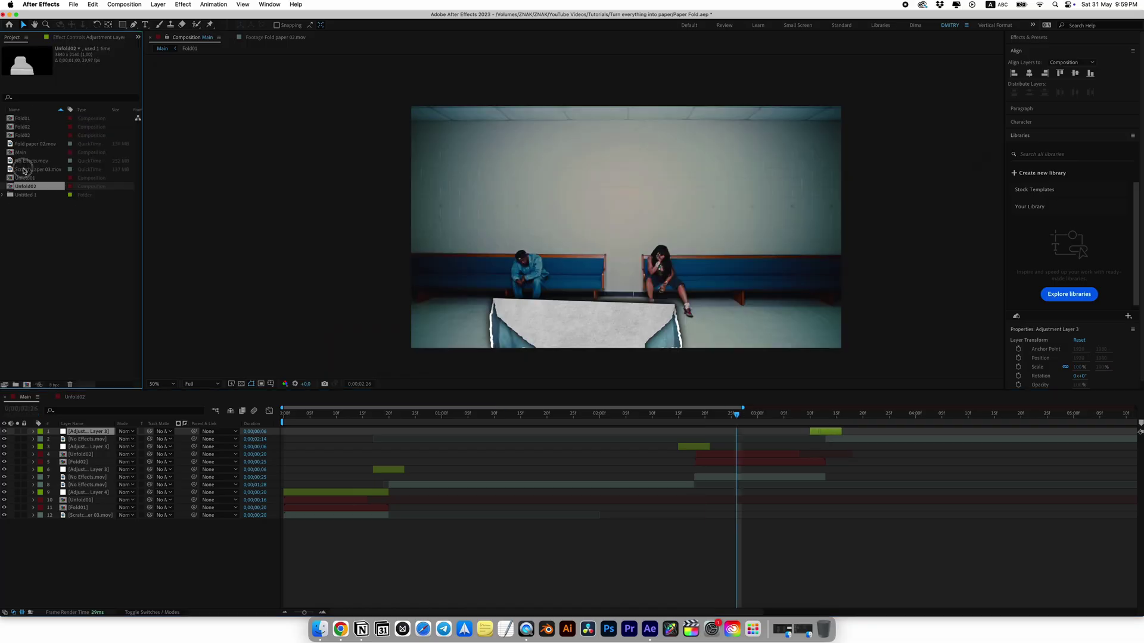
pyautogui.moveTo(24, 169); pyautogui.dragTo(691, 475)
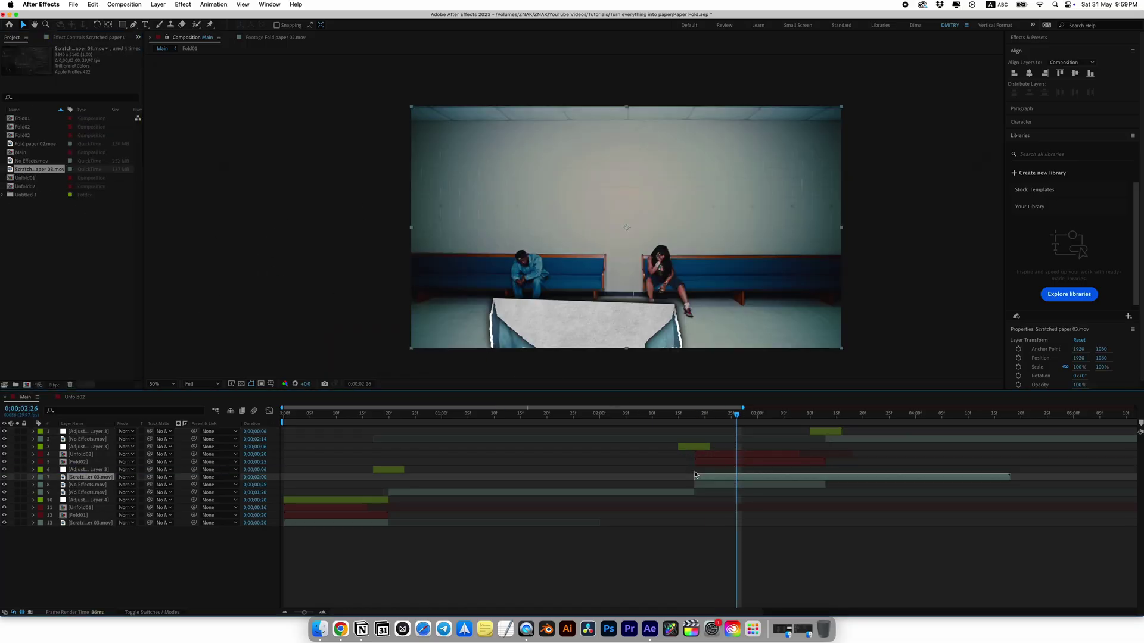
# Step: Blend the Scratched paper 03 layer in Screen mode and bow its Curves downward to darken the scratches
pyautogui.moveTo(750, 418); pyautogui.dragTo(773, 416)
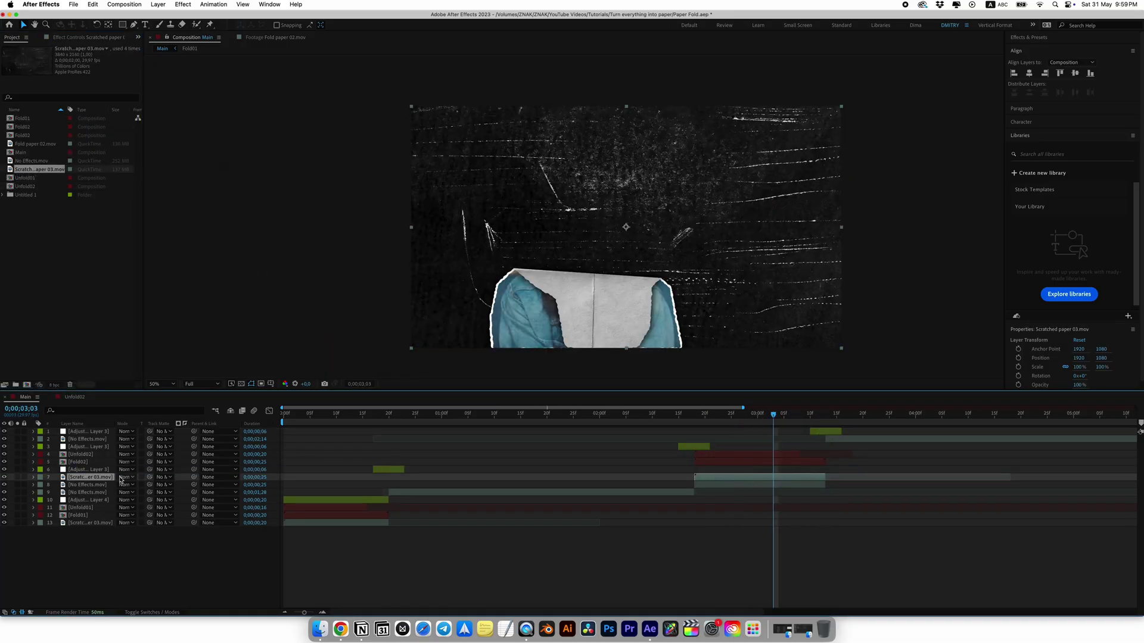
pyautogui.click(126, 477)
pyautogui.click(135, 326)
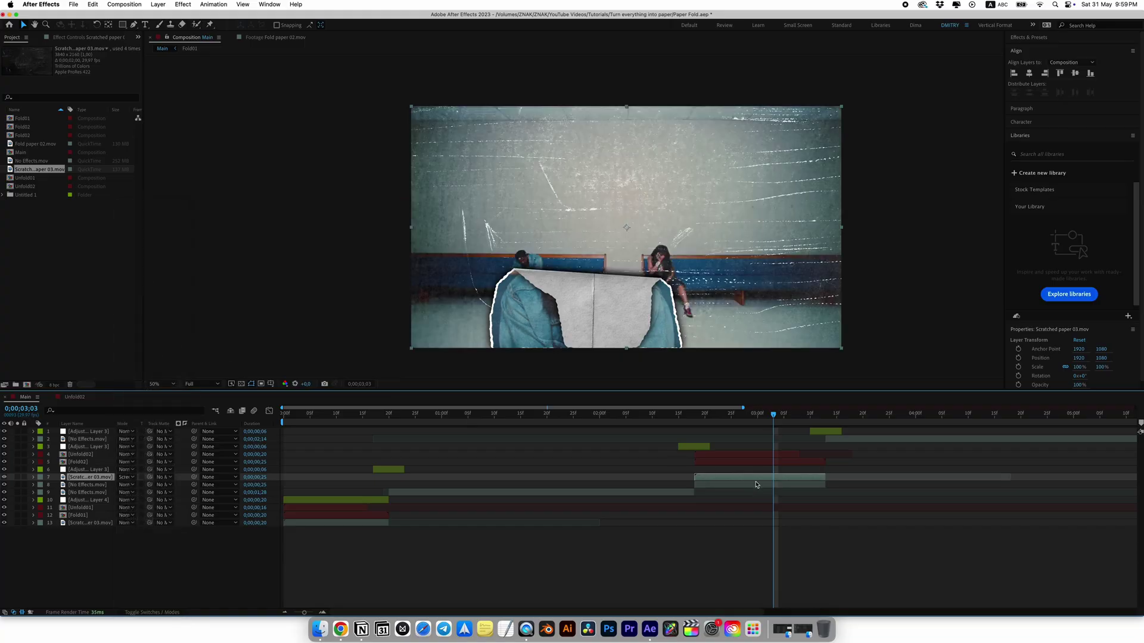
pyautogui.hotkey('ctrl', 'space')
pyautogui.write('cur')
pyautogui.press('Return')
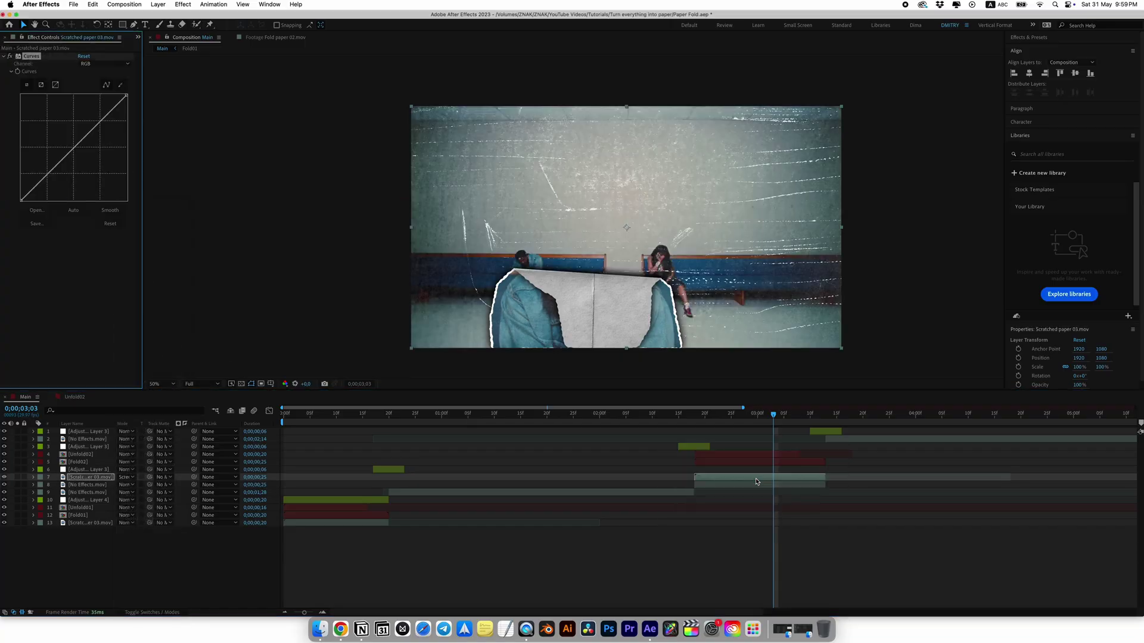
pyautogui.moveTo(58, 169); pyautogui.dragTo(67, 179)
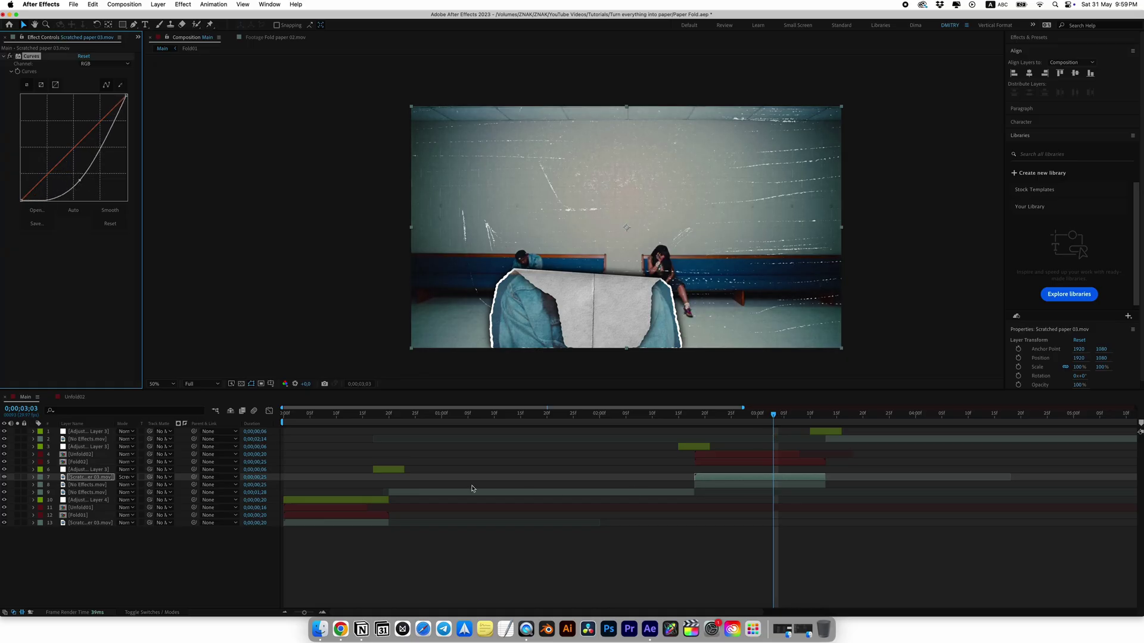
pyautogui.click(326, 499)
pyautogui.moveTo(286, 417); pyautogui.dragTo(384, 423)
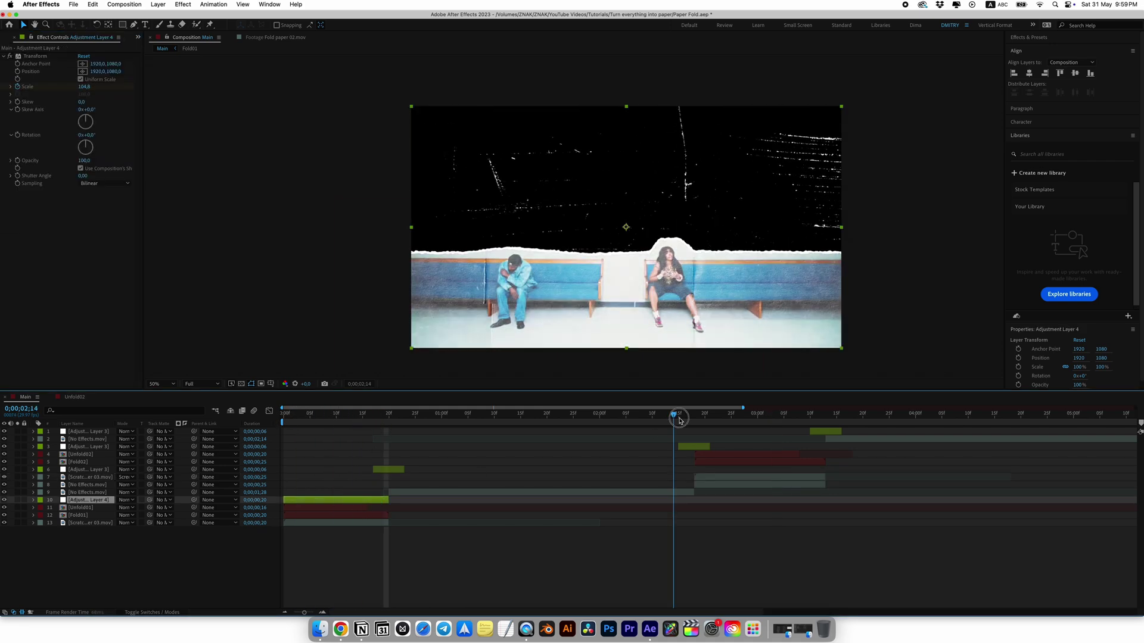
# Step: Paste a copy of Adjustment Layer 4 at 0;00;02;18, reveal its Scale keyframes, and preview it
pyautogui.moveTo(679, 420); pyautogui.dragTo(695, 423)
pyautogui.click(705, 459)
pyautogui.hotkey('ctrl', 'alt', 'v')
pyautogui.press('u')
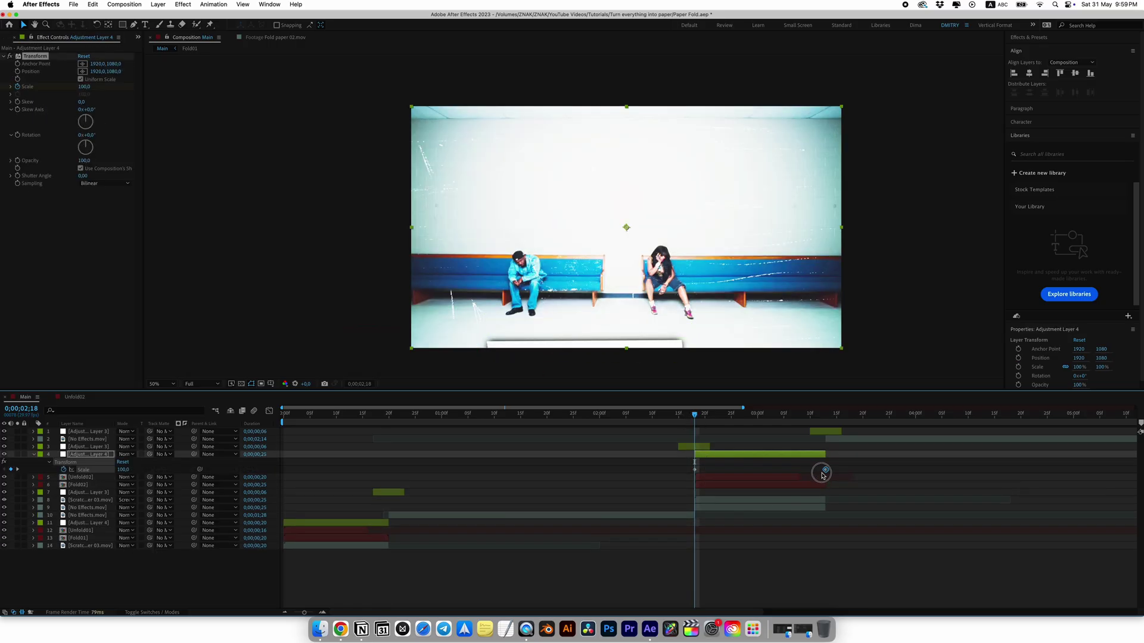
pyautogui.moveTo(676, 419); pyautogui.dragTo(562, 417)
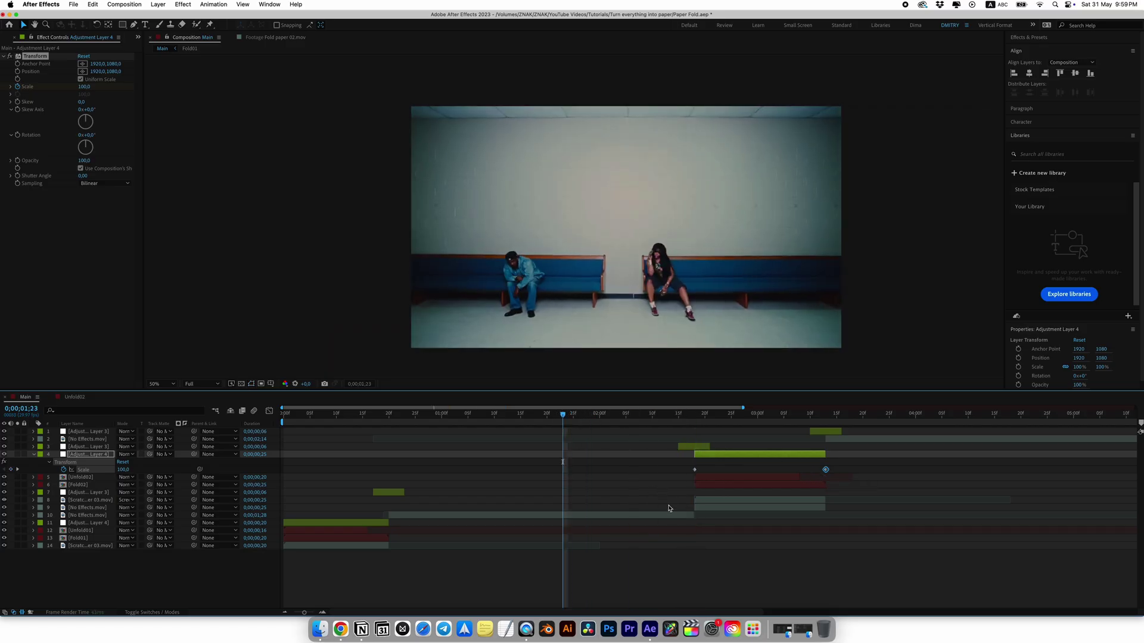
pyautogui.press('space')
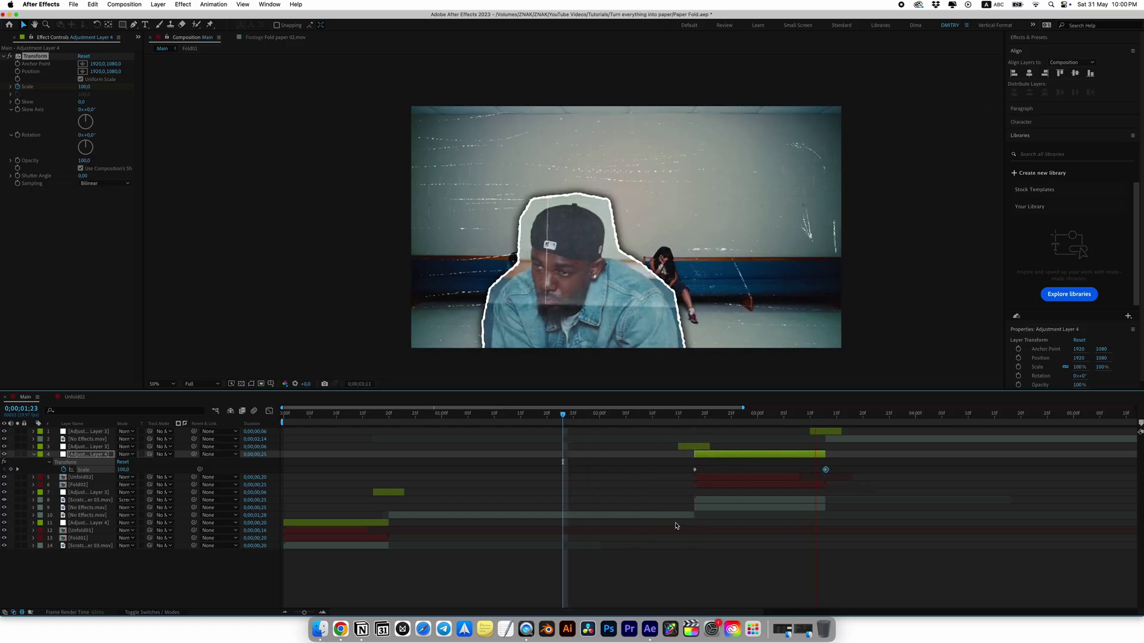
pyautogui.click(618, 417)
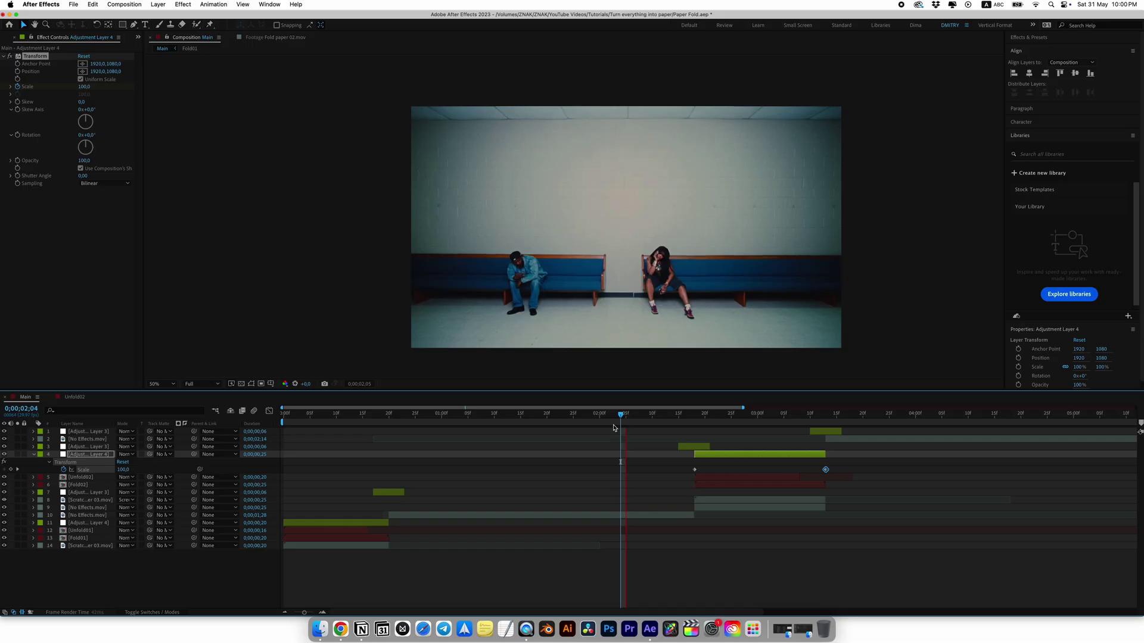
# Step: Set the copy's last Scale keyframe to 110 and replay the fold zoom from 0;00;01;23
pyautogui.press('k')
pyautogui.click(126, 473)
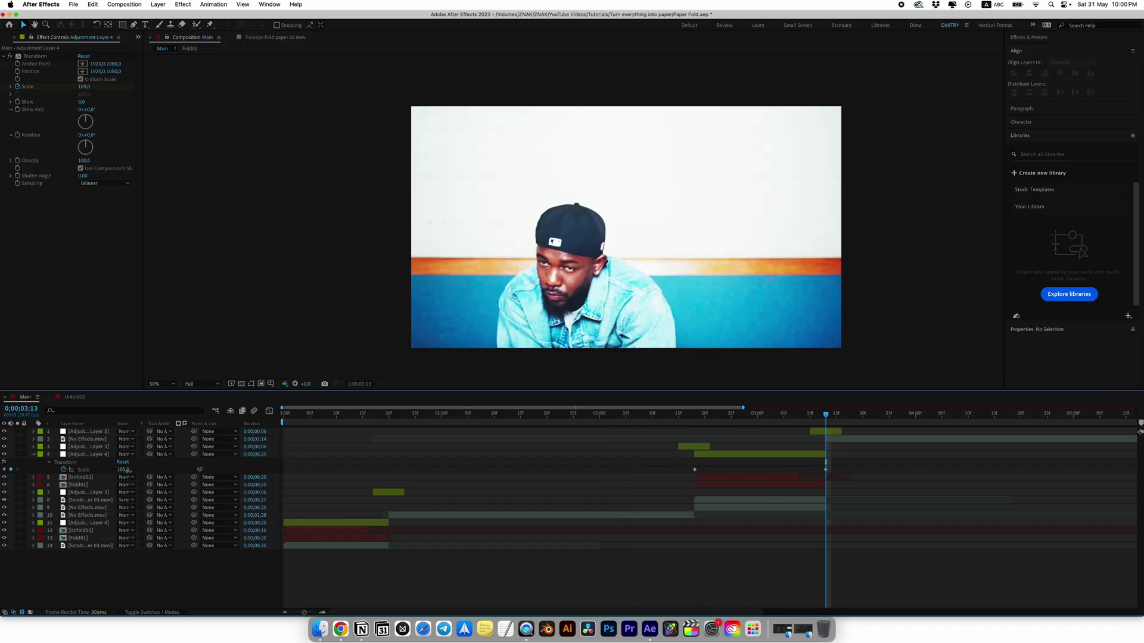
pyautogui.press('Return')
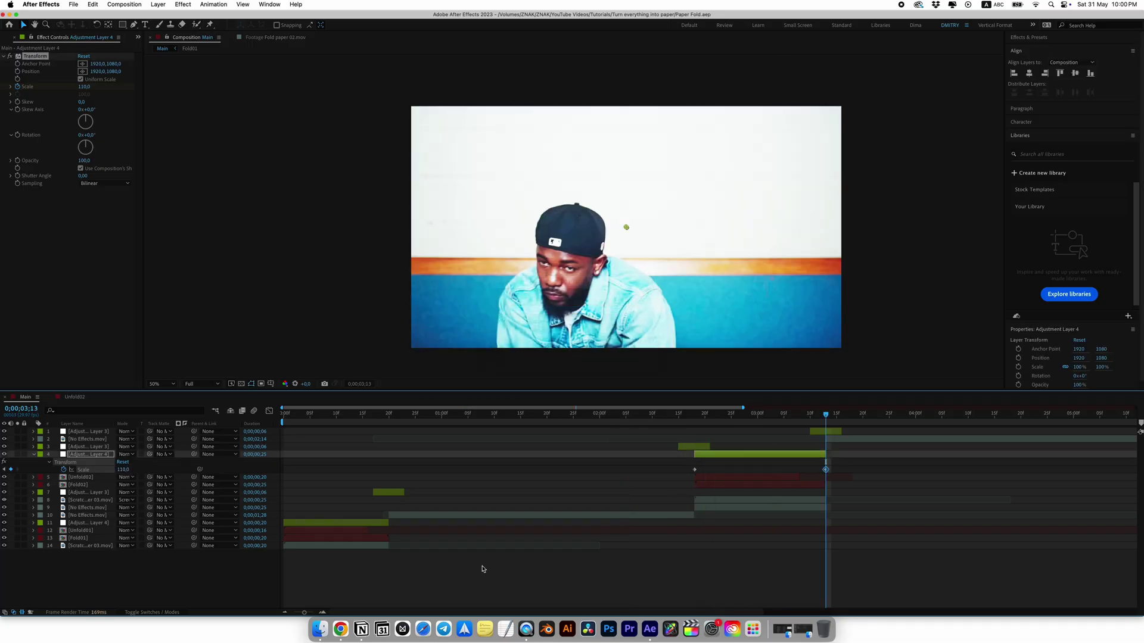
pyautogui.click(585, 587)
pyautogui.press('u')
pyautogui.press('u')
pyautogui.moveTo(813, 418); pyautogui.dragTo(652, 431)
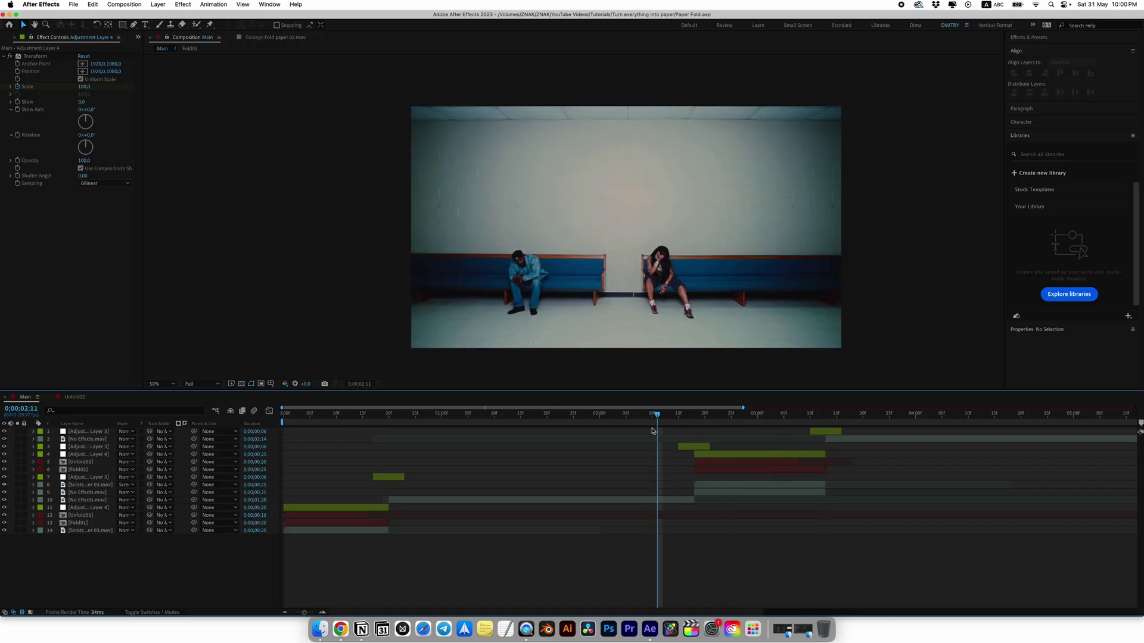
pyautogui.press('space')
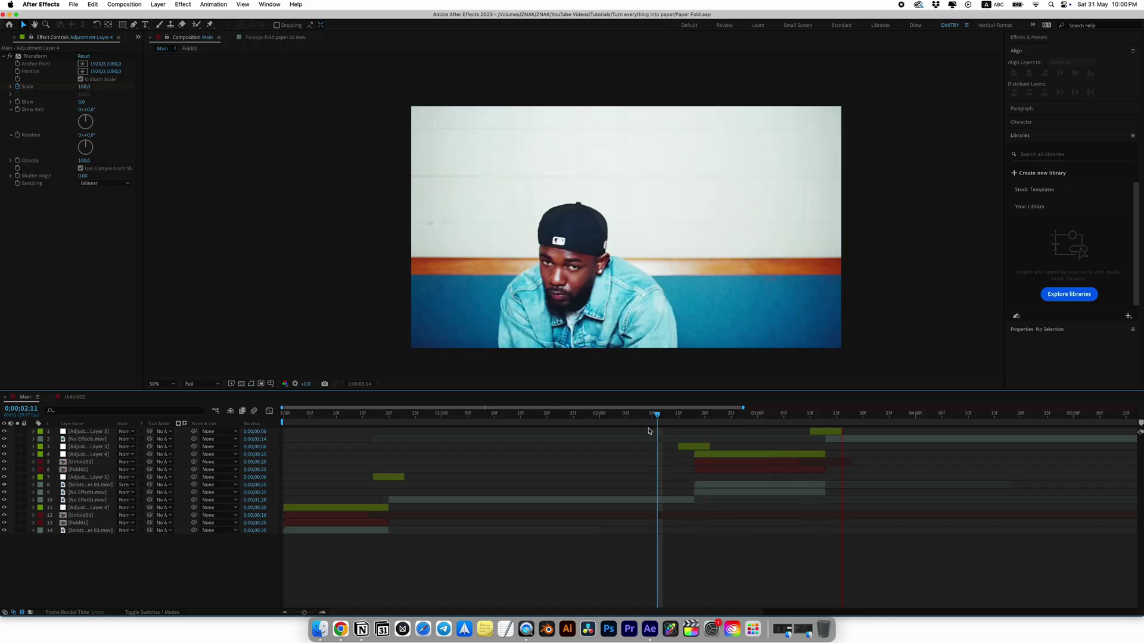
pyautogui.click(562, 417)
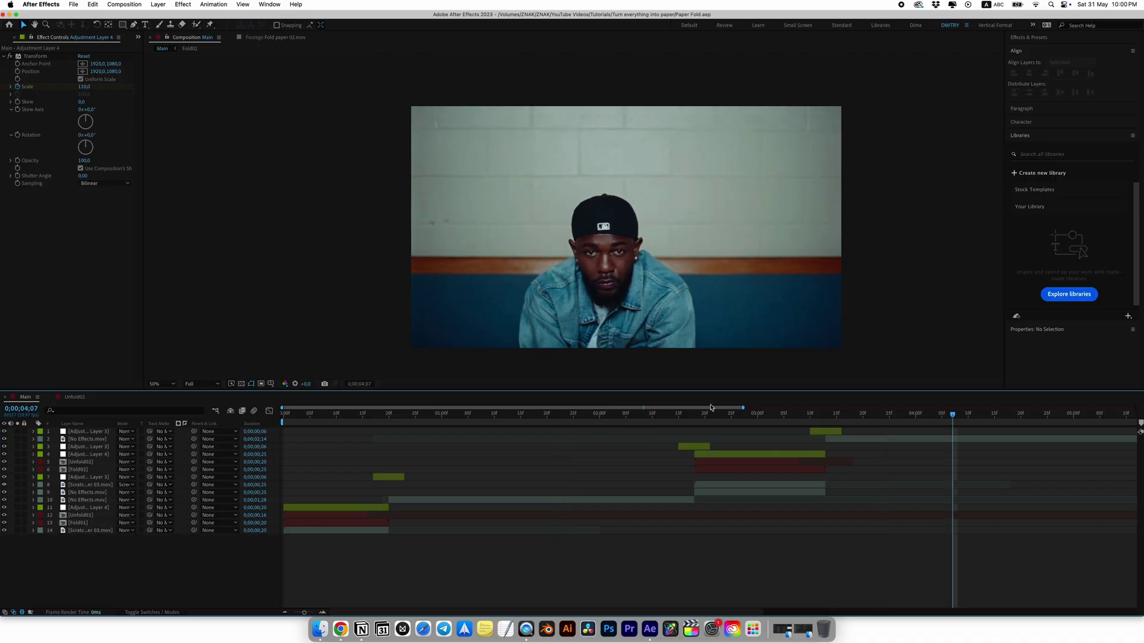
pyautogui.moveTo(711, 410); pyautogui.dragTo(780, 424)
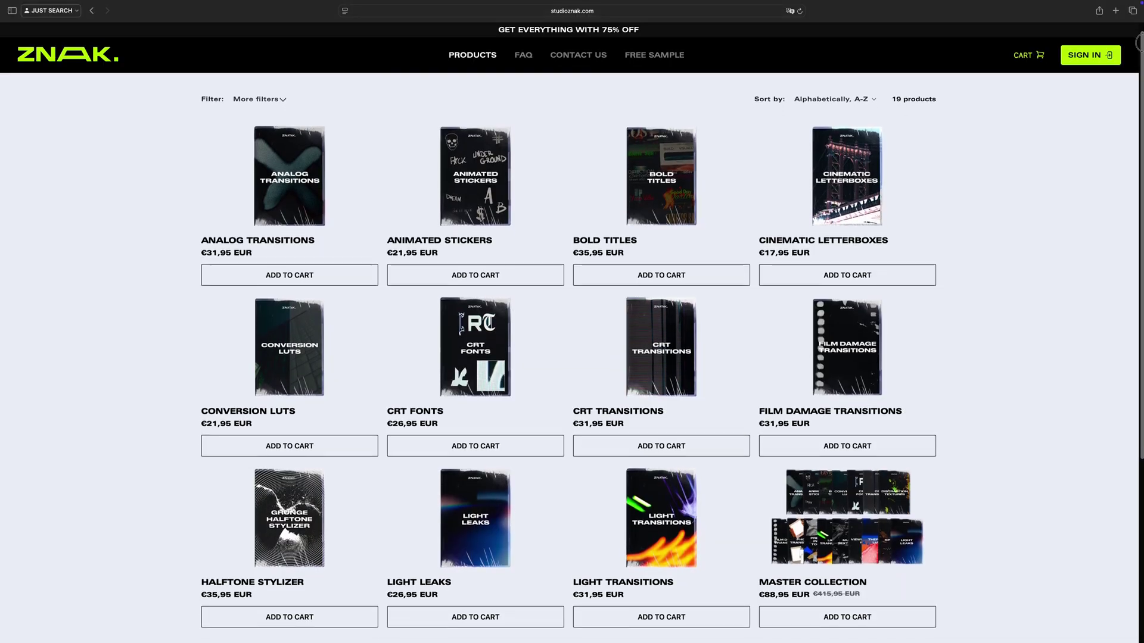
pyautogui.scroll(-3, 618, 487)
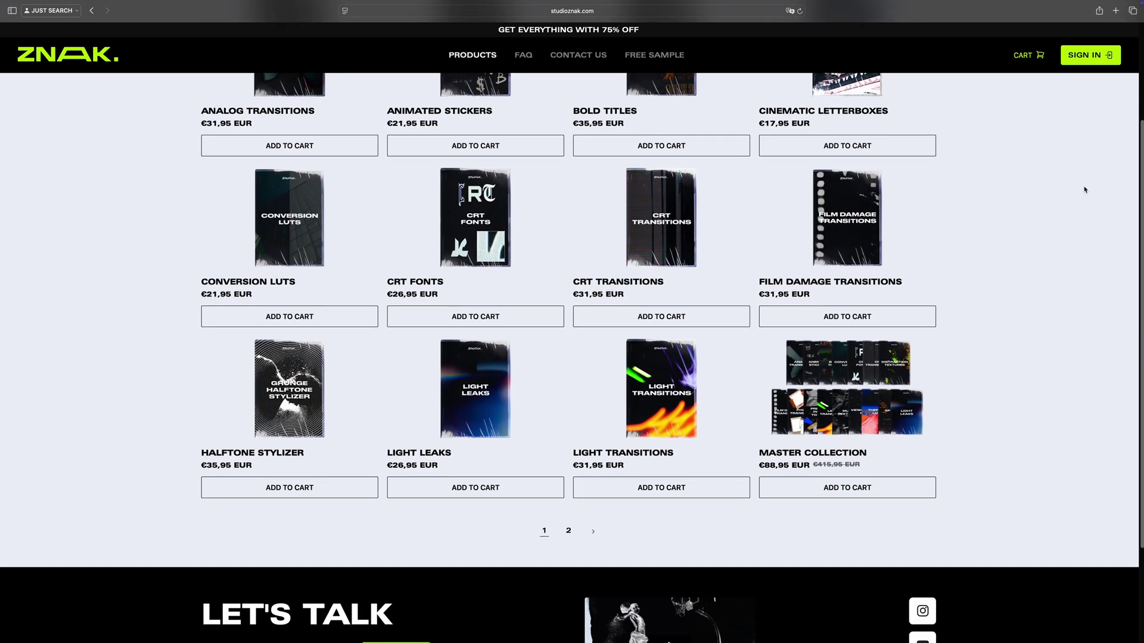
# Step: Go to page 2 of the studioznak.com products list to see the Premium Paper Toolkit
pyautogui.click(568, 530)
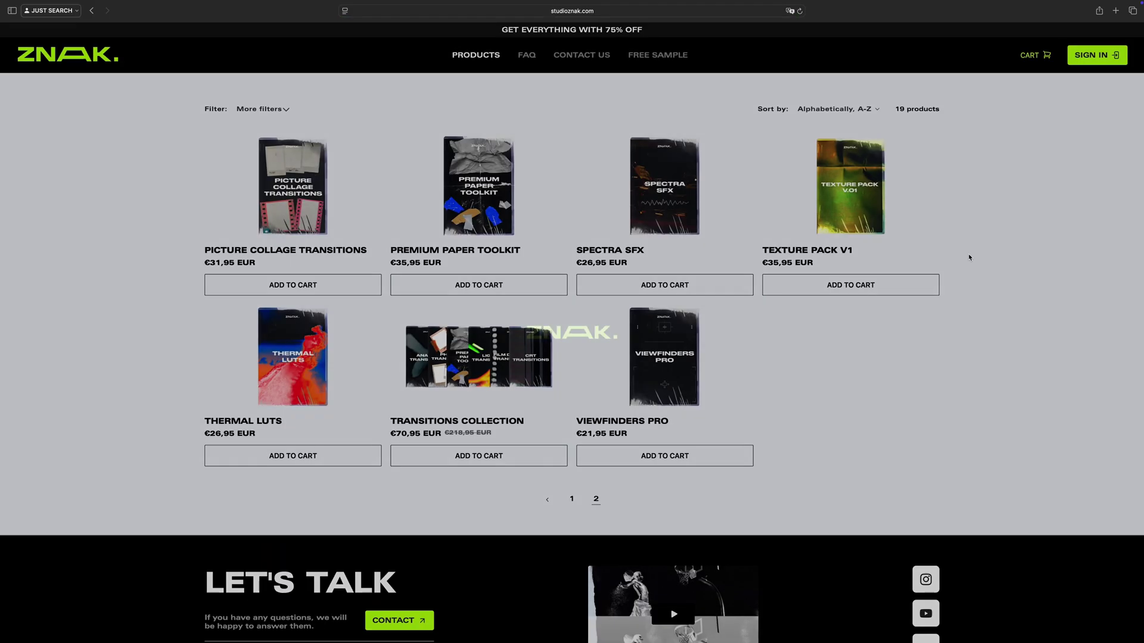